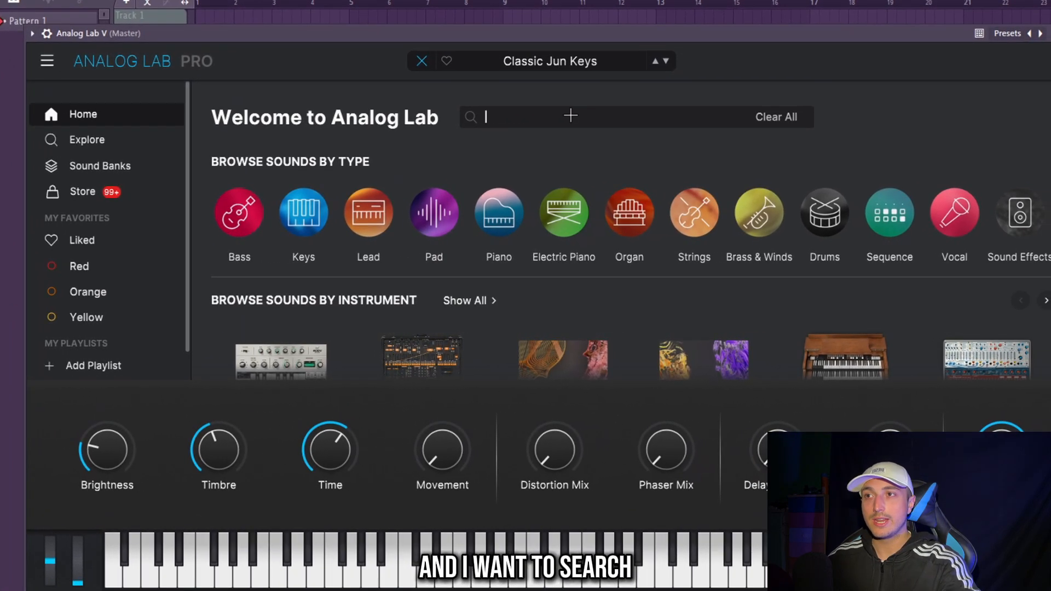
- Search the Analog Lab sound library for "metallic" presets
type("metal")
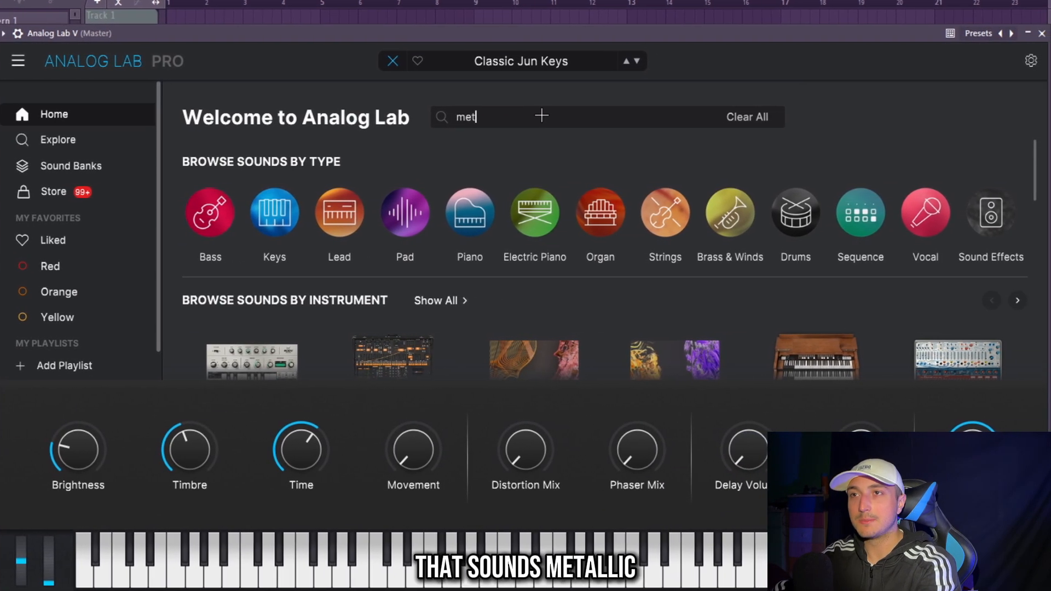
type("lic")
key("Return")
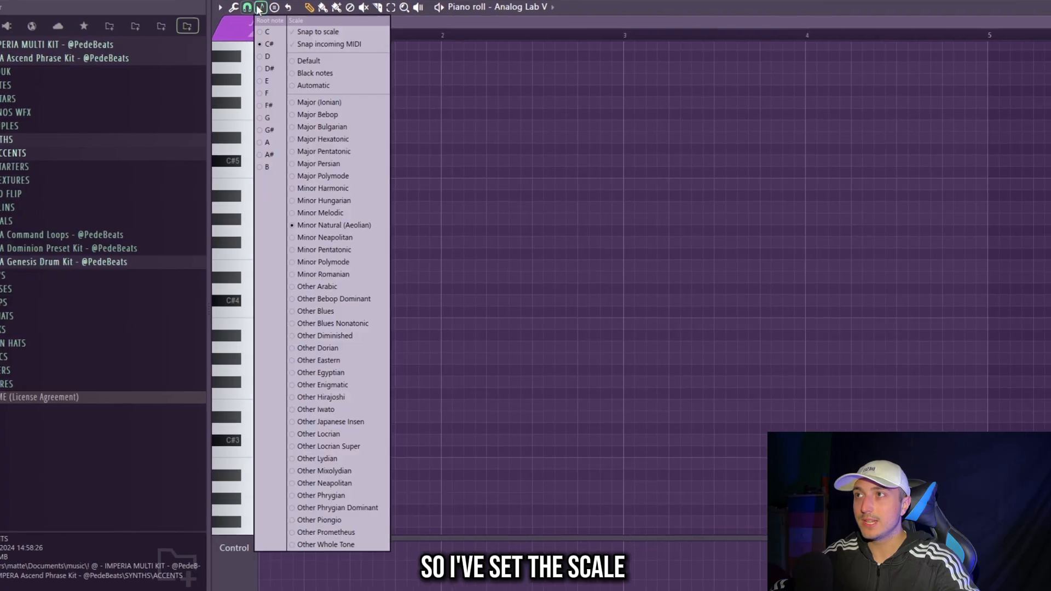
left_click(649, 307)
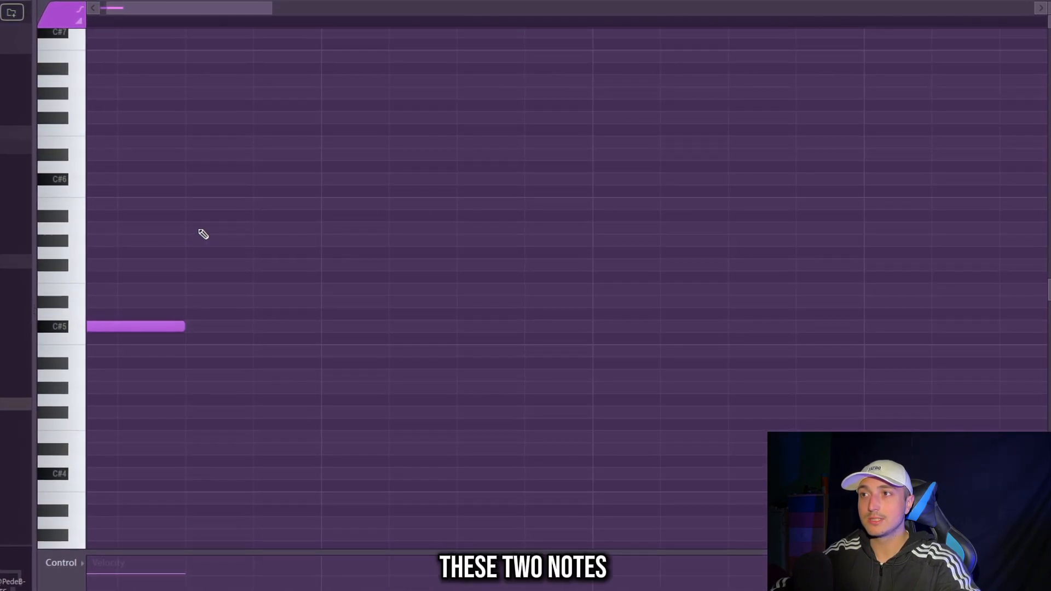
- Write a one-bar melody of equal-length notes in the piano roll: C#6, G#6, F#6, C#7, G#6, A6, G#6, F#6
scroll(178, 242, "down", 3)
left_click(147, 242)
key("space")
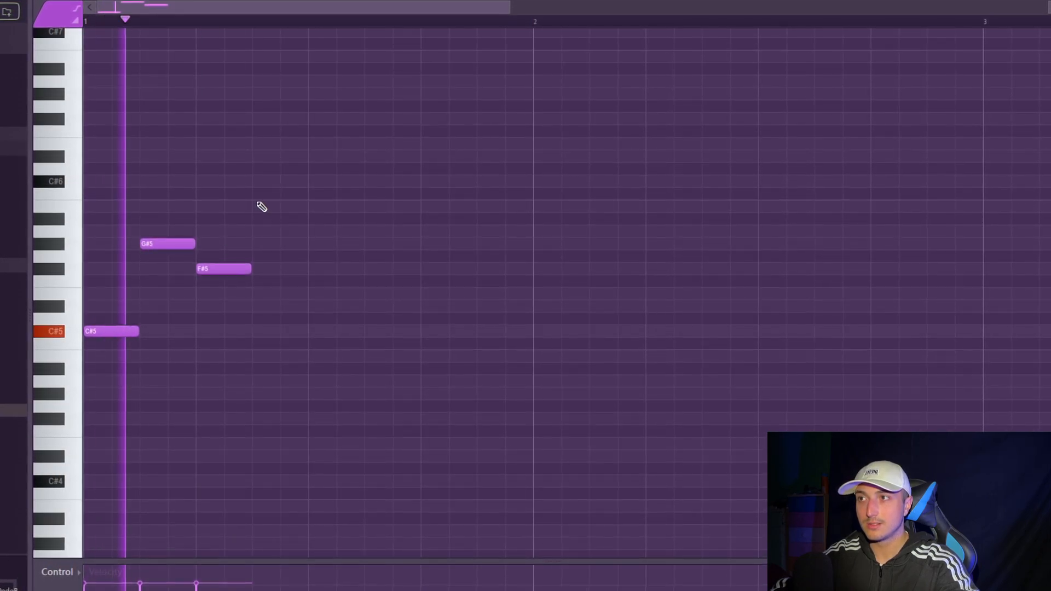
scroll(290, 204, "up", 4)
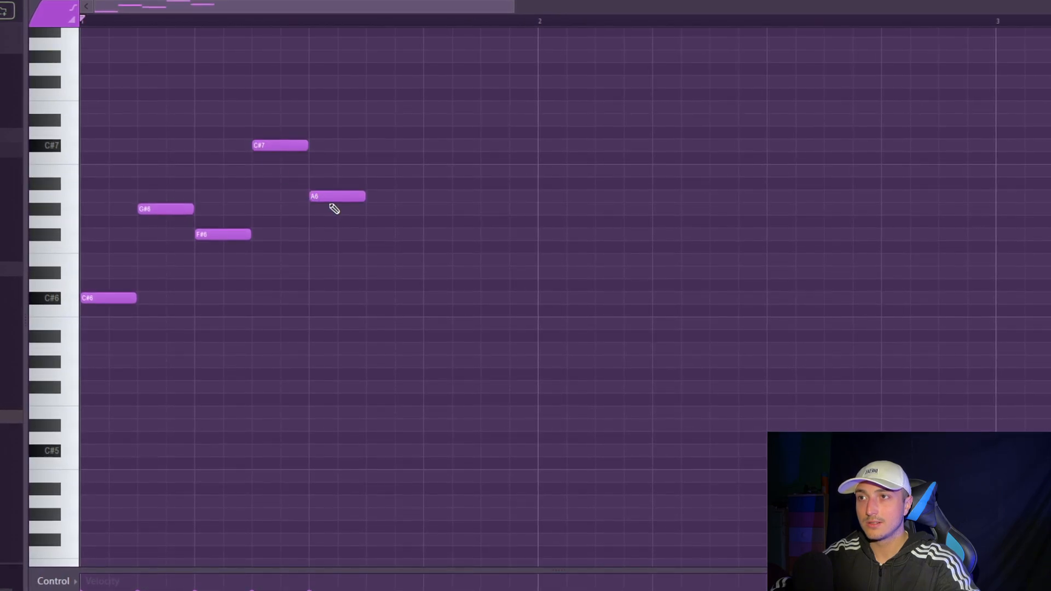
right_click(332, 202)
left_click(321, 210)
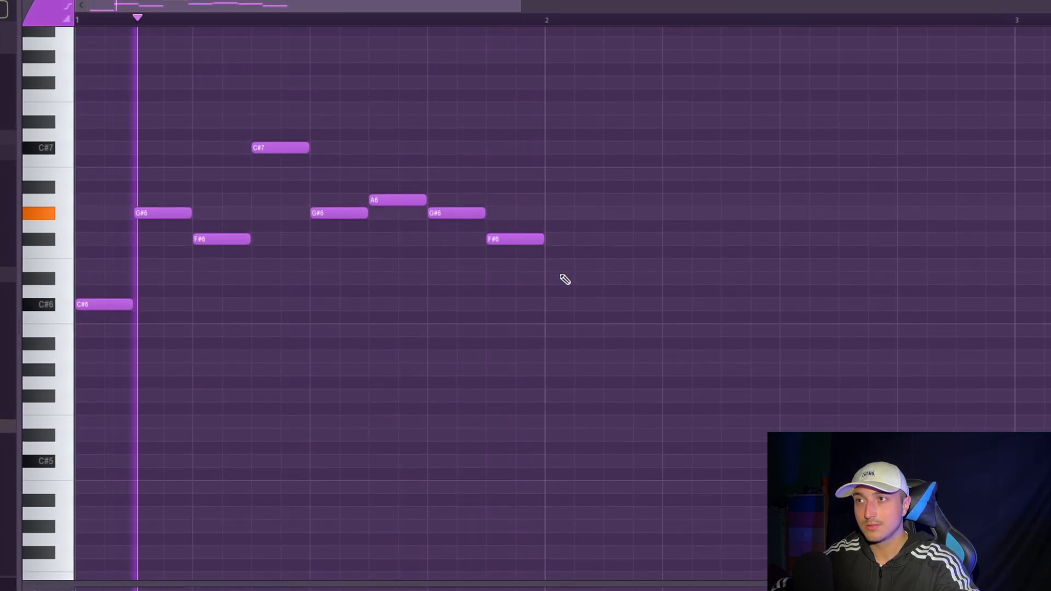
scroll(563, 279, "down", 3)
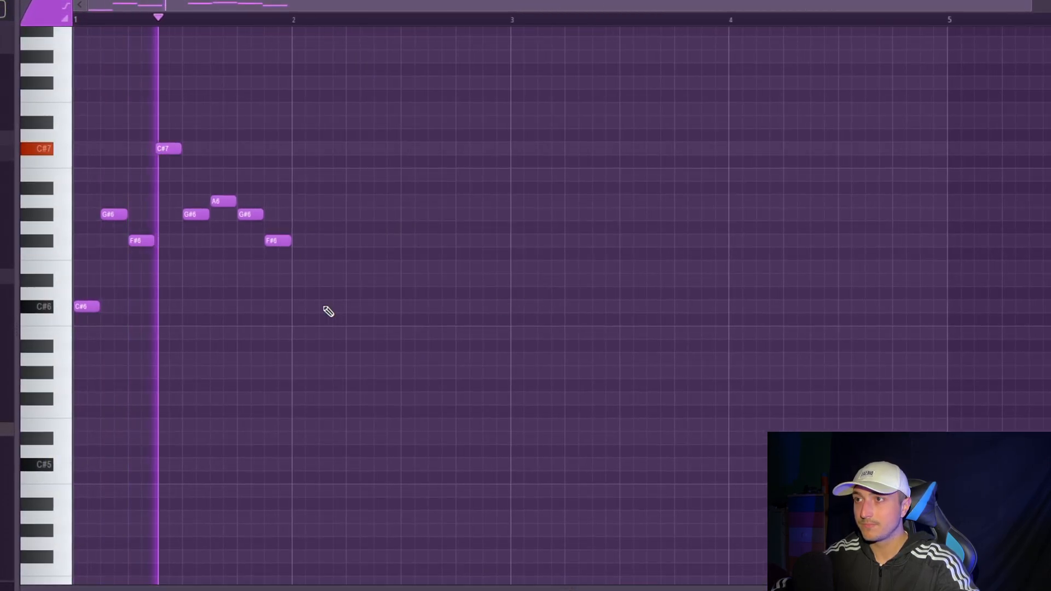
key("space")
- Duplicate the whole one-bar melody three times so it fills four bars
key("ctrl+a")
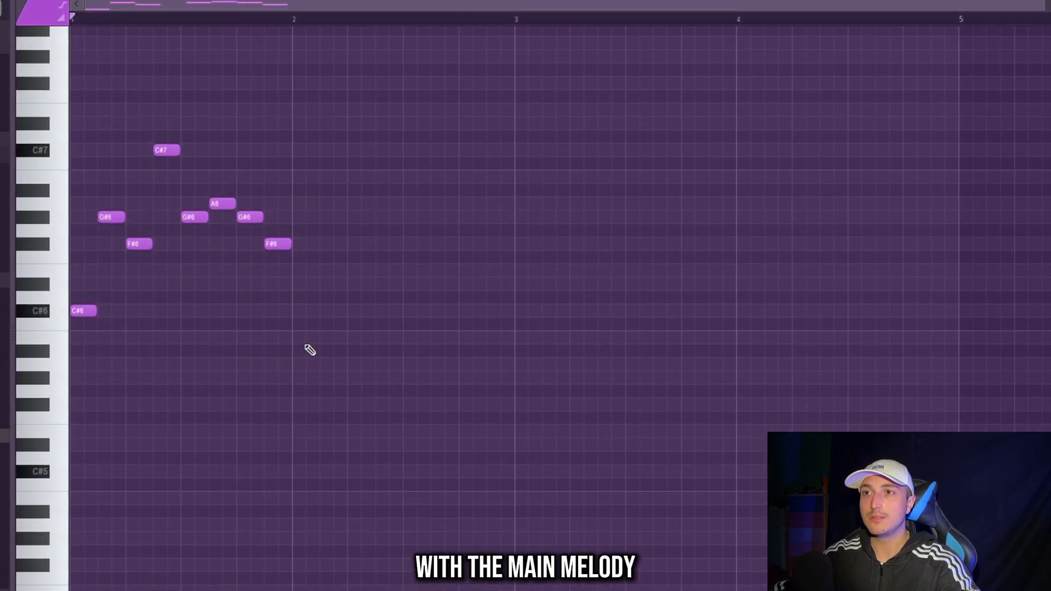
key("ctrl+b")
key("ctrl+b")
key("ctrl+b")
scroll(496, 409, "down", 1)
key("ctrl+a")
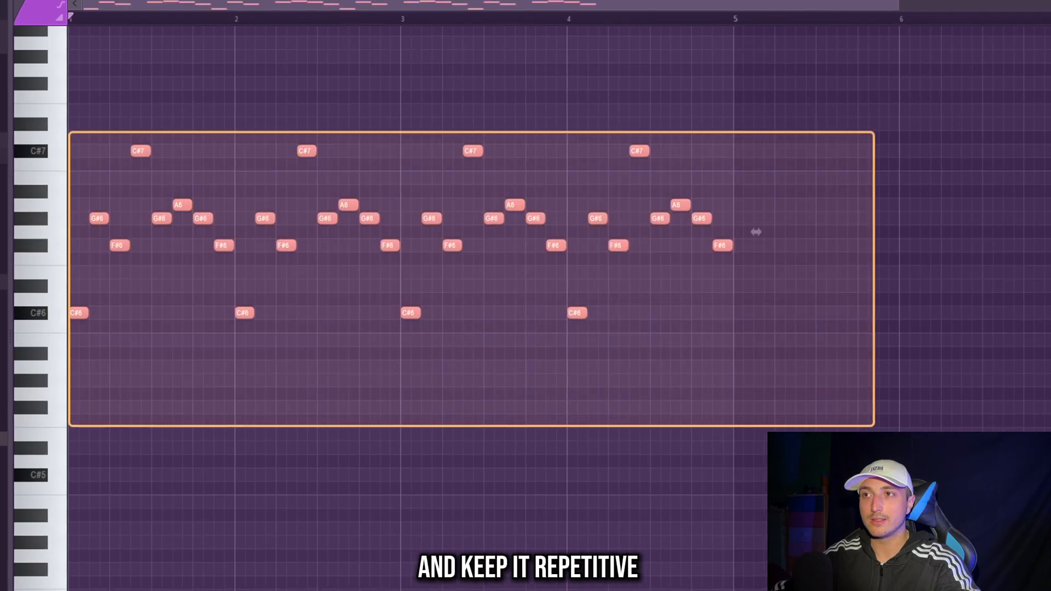
key("ctrl+d")
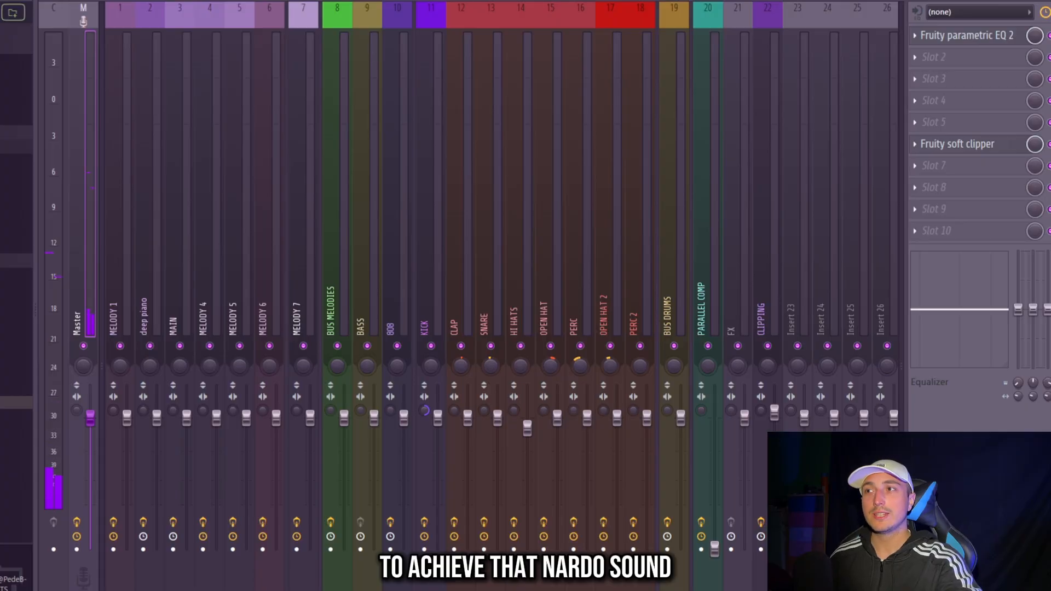
- Add the Portal effect to the third effect slot of the MAIN mixer track
key("F6")
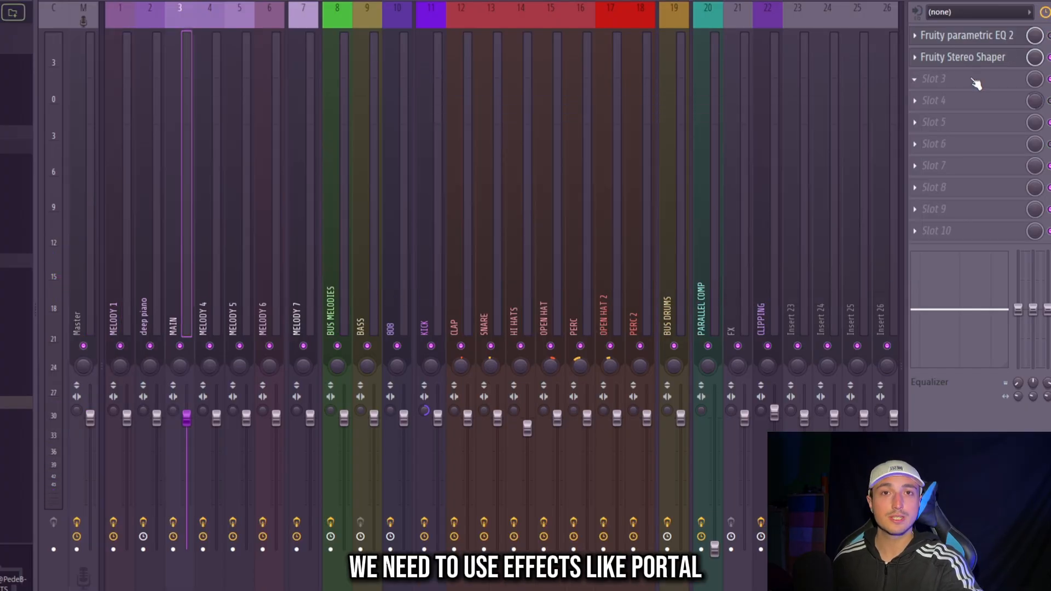
left_click(973, 80)
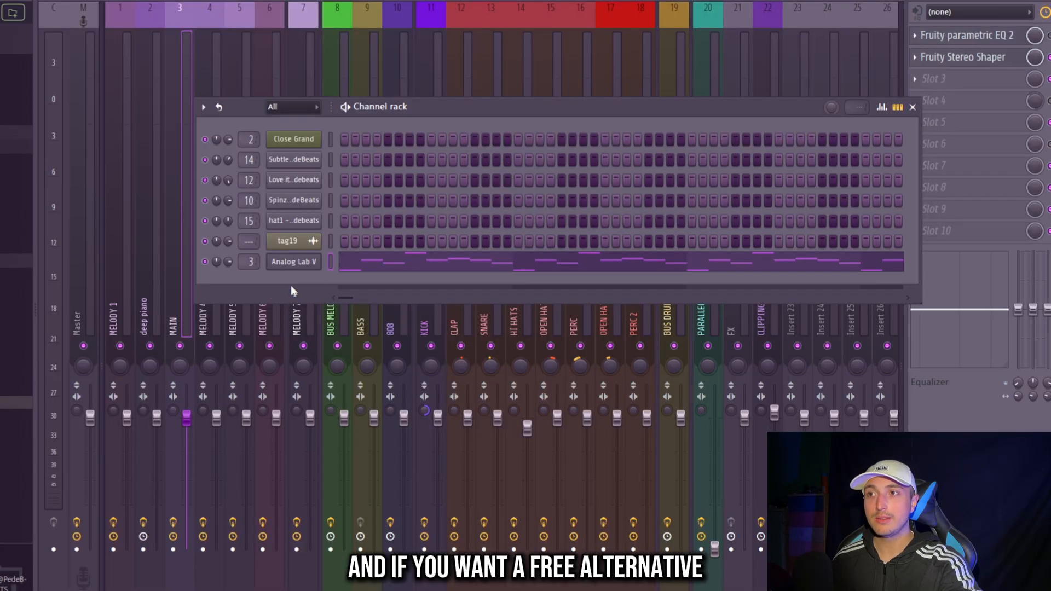
left_click(293, 293)
left_click(323, 3)
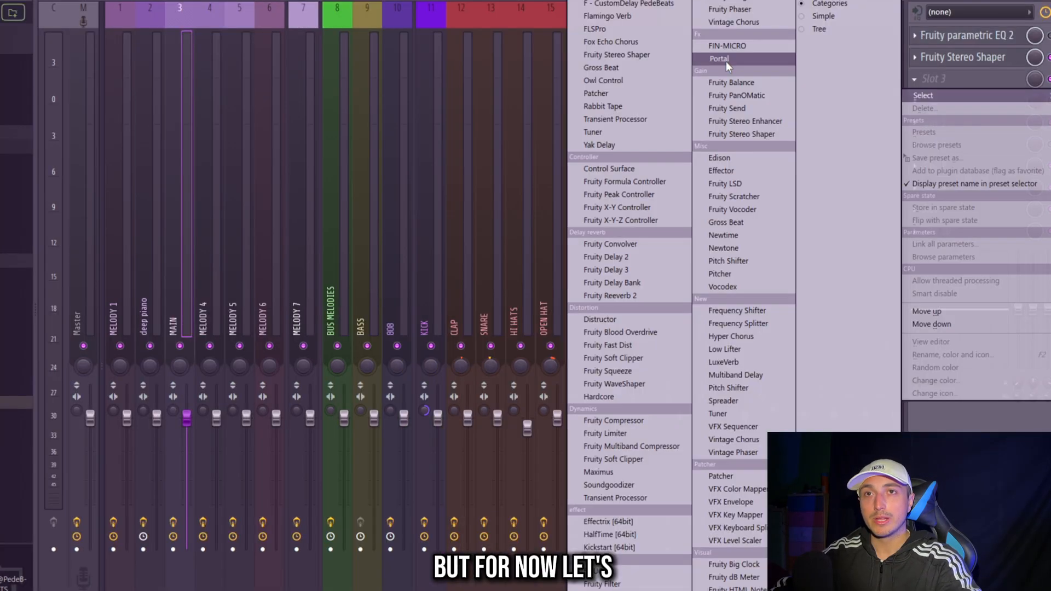
left_click(718, 58)
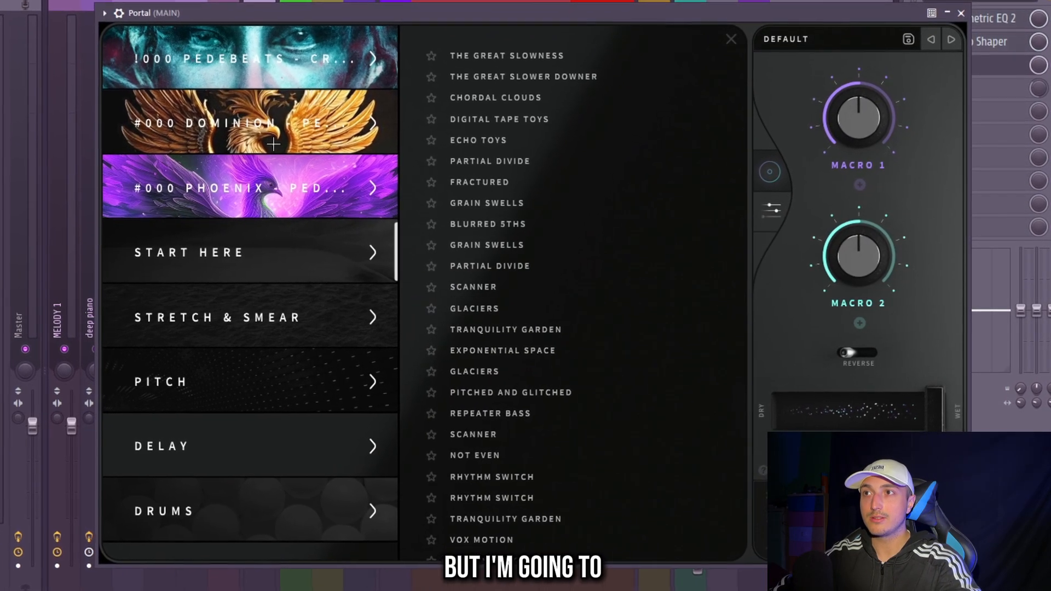
- Load the Accent Creator preset from the Dominion bank in Portal
left_click(336, 186)
left_click(338, 130)
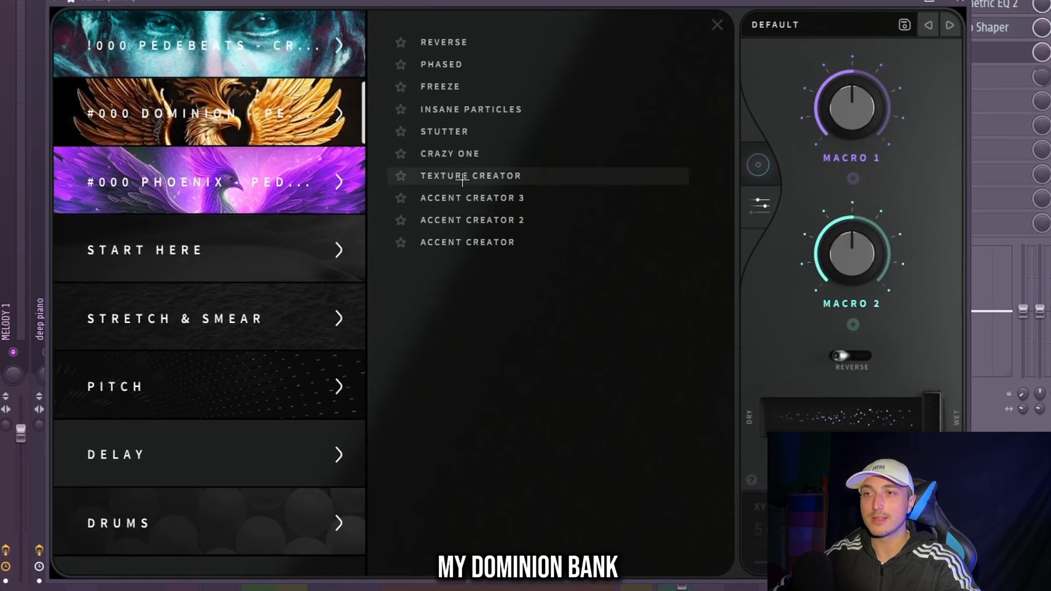
left_click(472, 242)
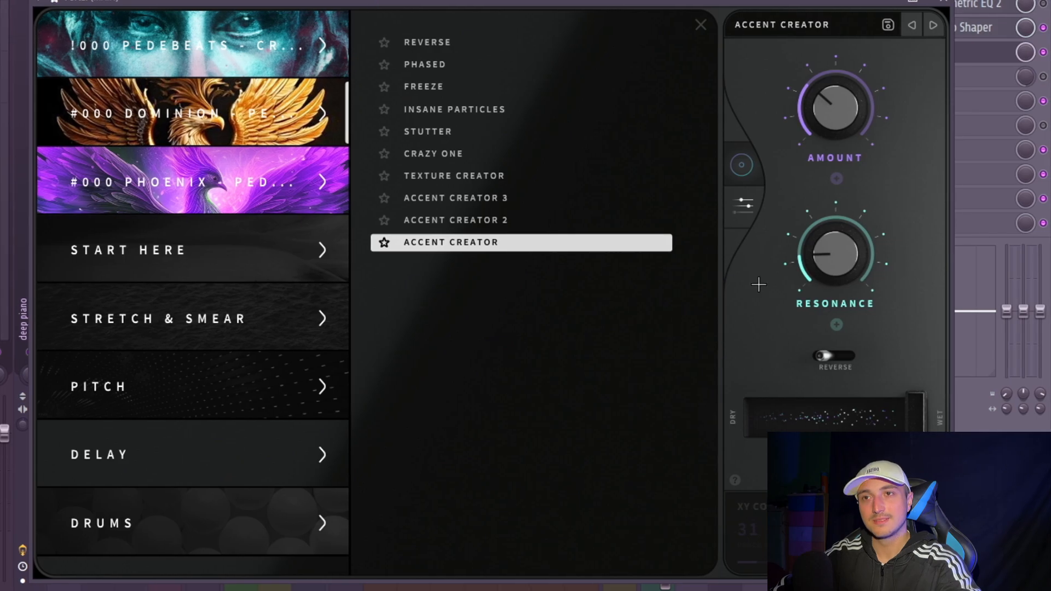
left_click(742, 210)
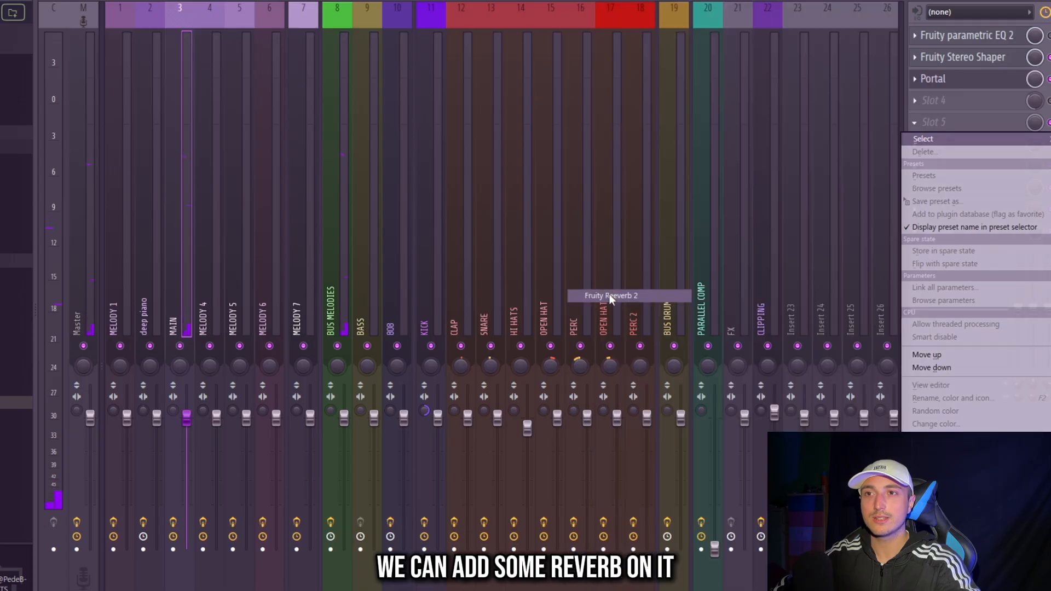
- Add Fruity Reeverb 2 to the fifth effect slot of the MAIN track and raise that track's volume
left_click(610, 294)
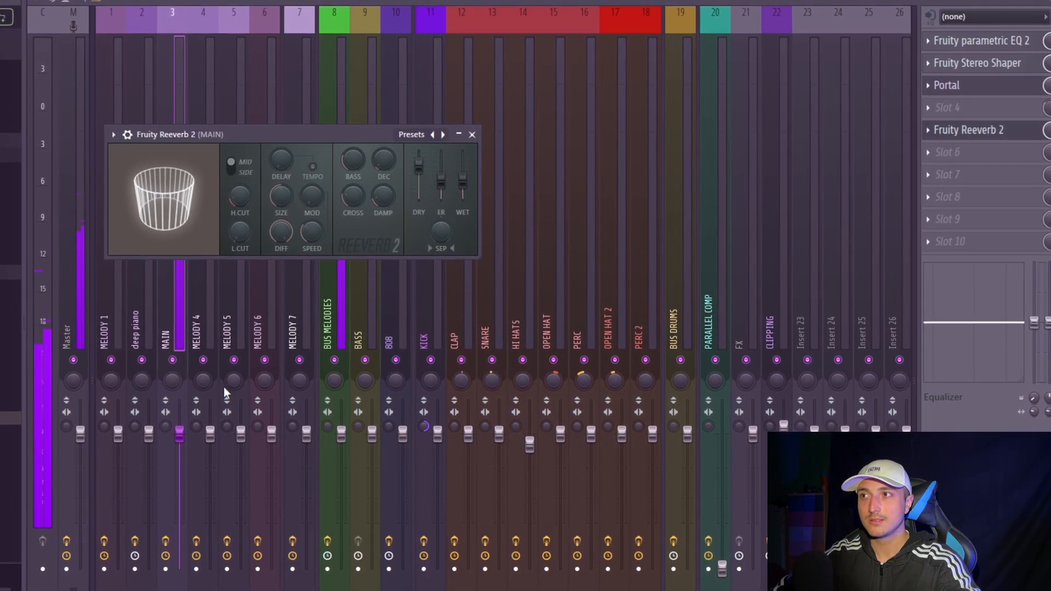
left_click_drag(180, 435, 179, 401)
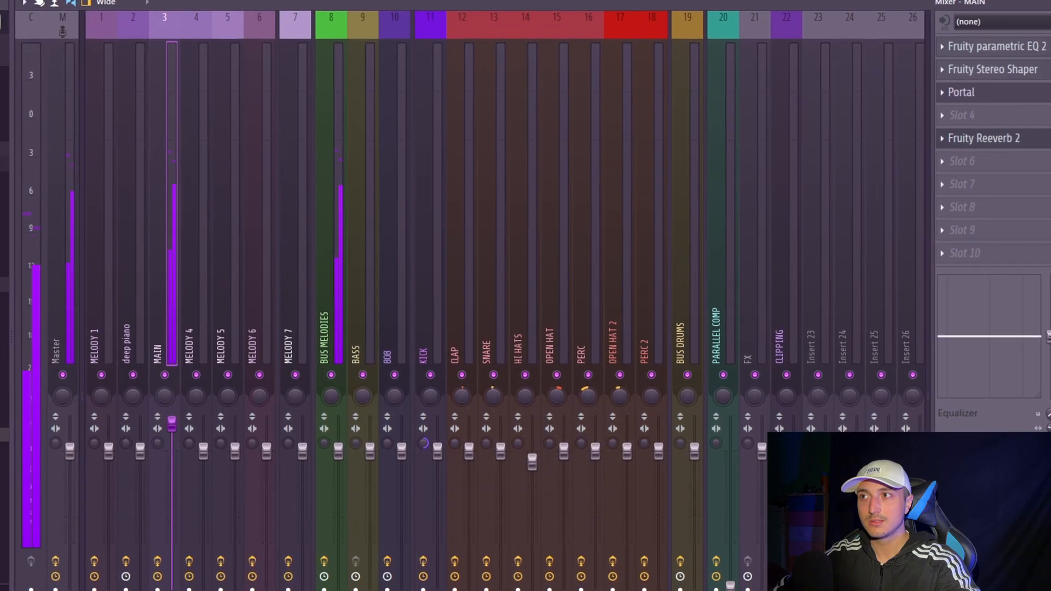
- Consolidate the Pattern 1 clip in the playlist into an audio clip
left_click(396, 1)
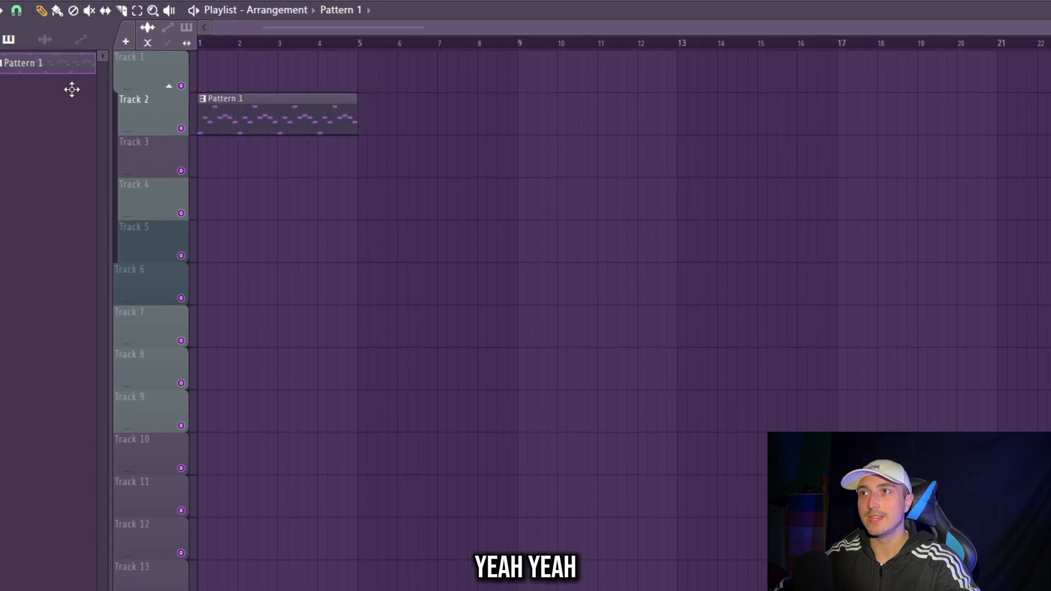
scroll(220, 146, "up", 2)
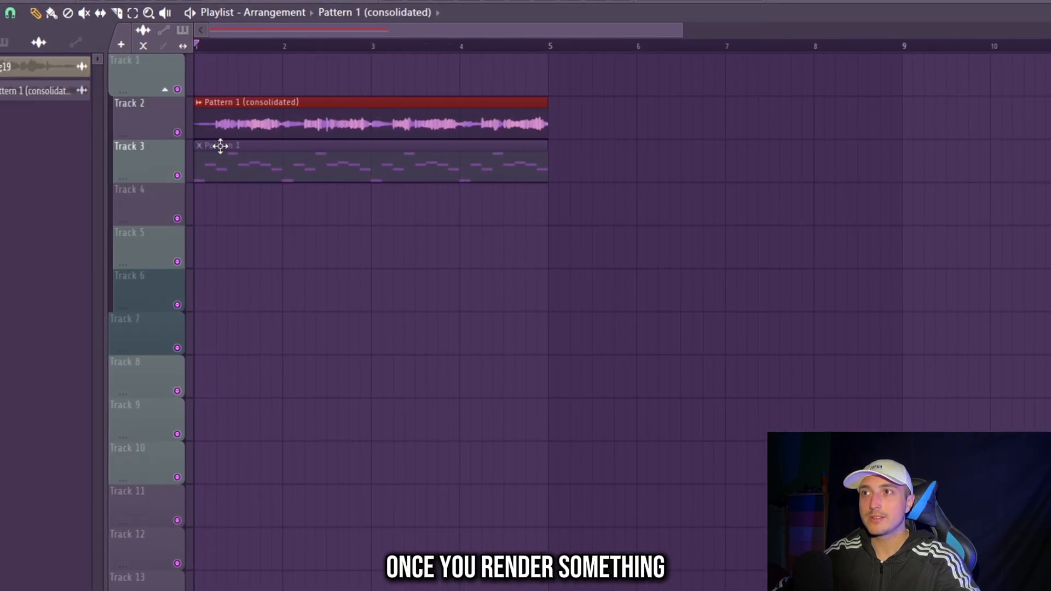
- Try the Reverse effect on the consolidated audio clip, and raise its time-stretching pitch
double_click(239, 115)
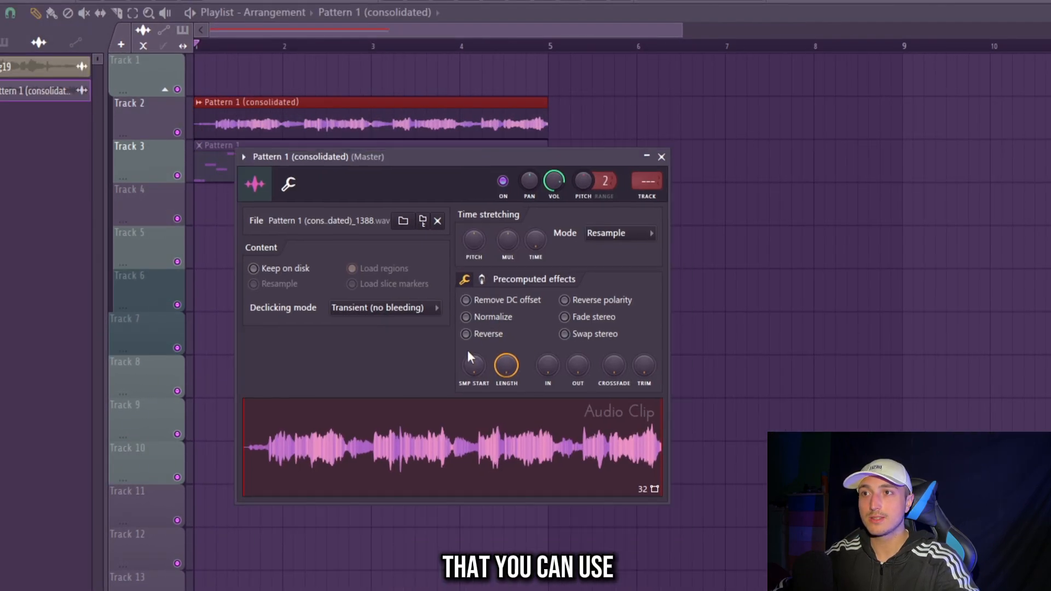
left_click(481, 335)
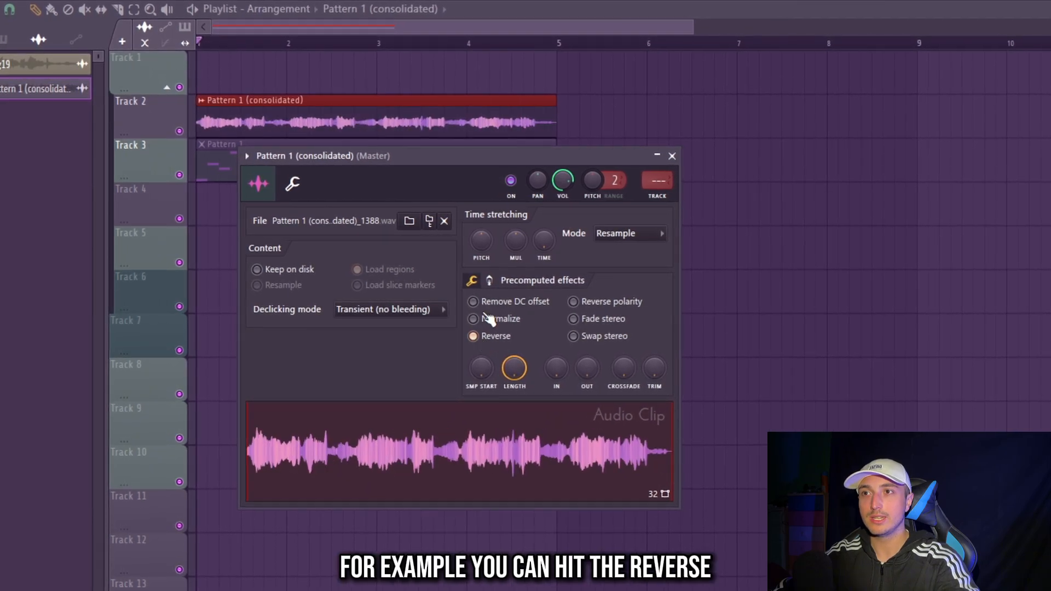
left_click_drag(484, 241, 484, 239)
key("space")
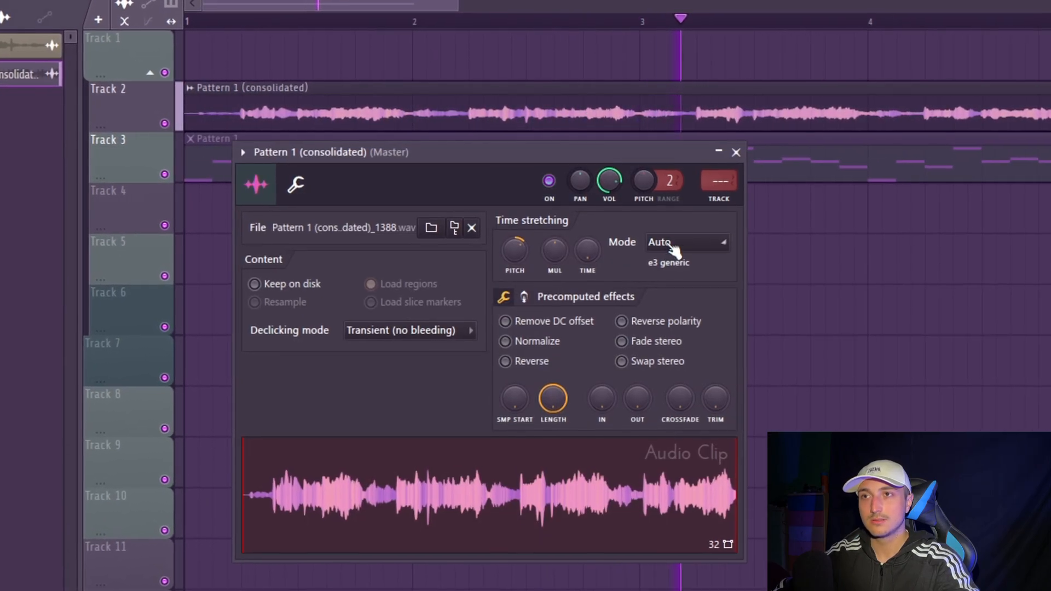
- Try the Stretch Pro mode on the consolidated clip, and set its time-stretching mode to Stretch
left_click(674, 247)
left_click(668, 310)
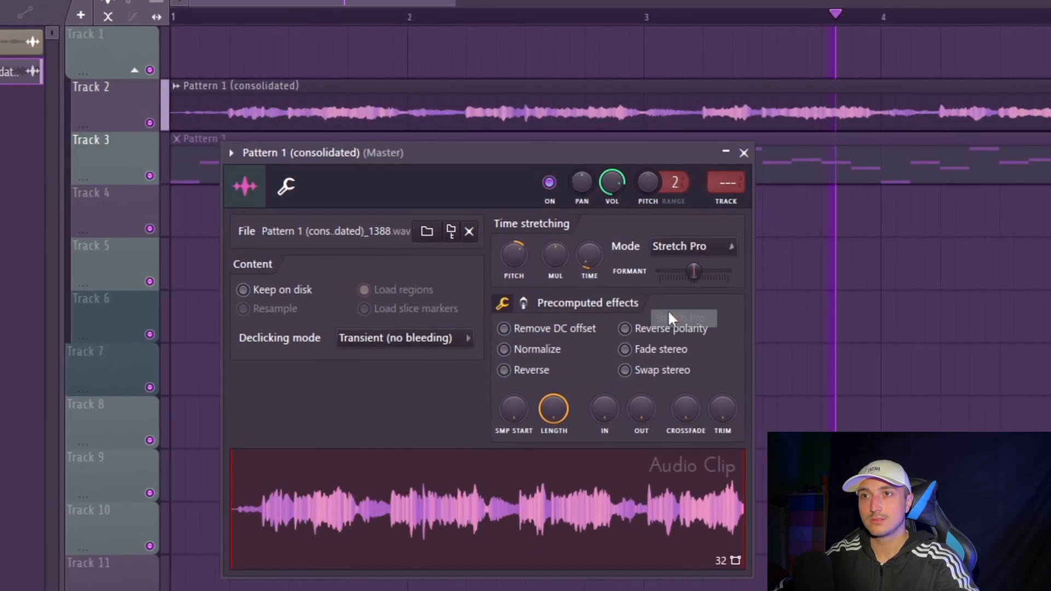
left_click(689, 241)
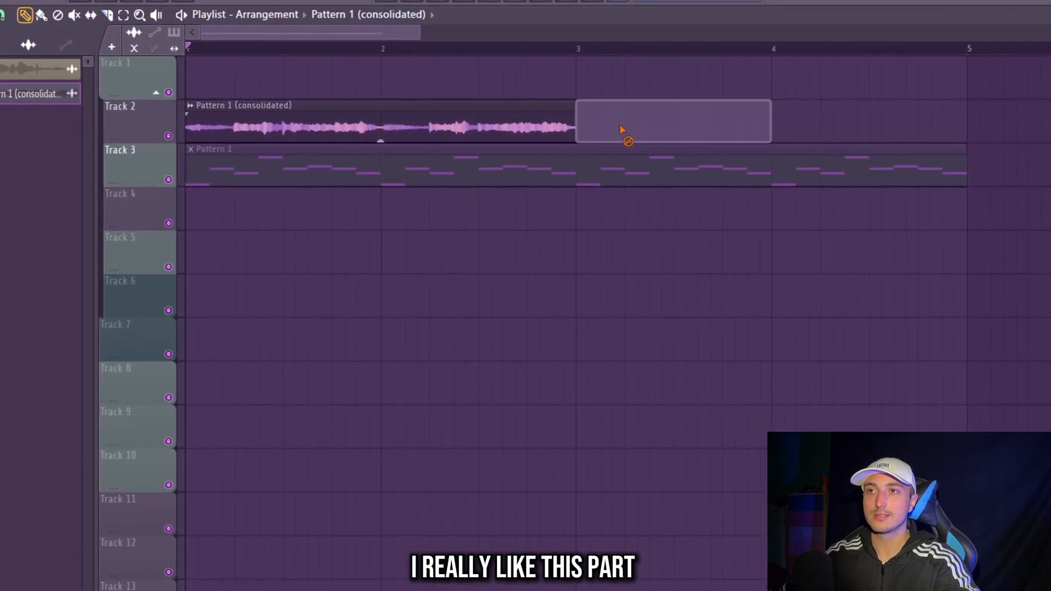
- Duplicate the two-bar audio clip on Track 2 three times to fill eight bars, and play the result
left_click(389, 112, "ctrl")
key("ctrl+b")
key("ctrl+b")
key("ctrl+b")
scroll(532, 210, "down", 4)
key("space")
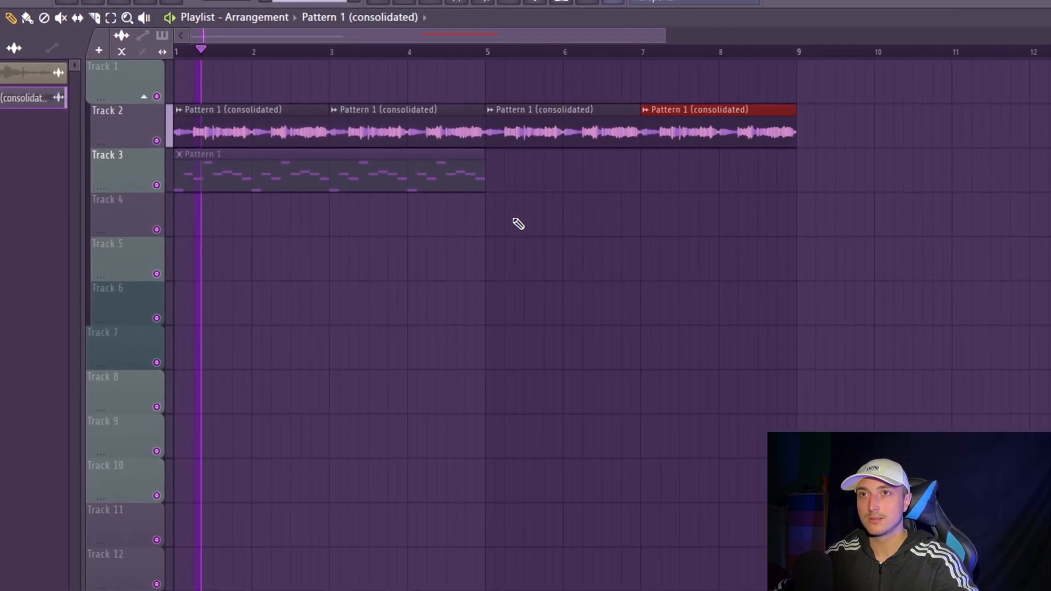
- Set the consolidated clip's pitch range to 12 and lower its pitch
double_click(370, 136)
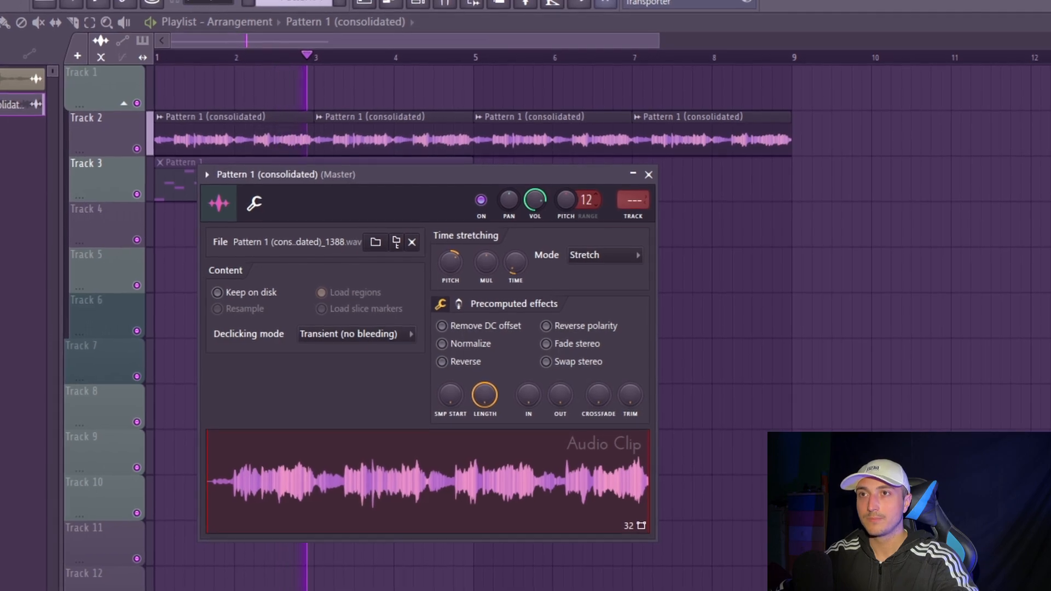
left_click_drag(565, 201, 565, 206)
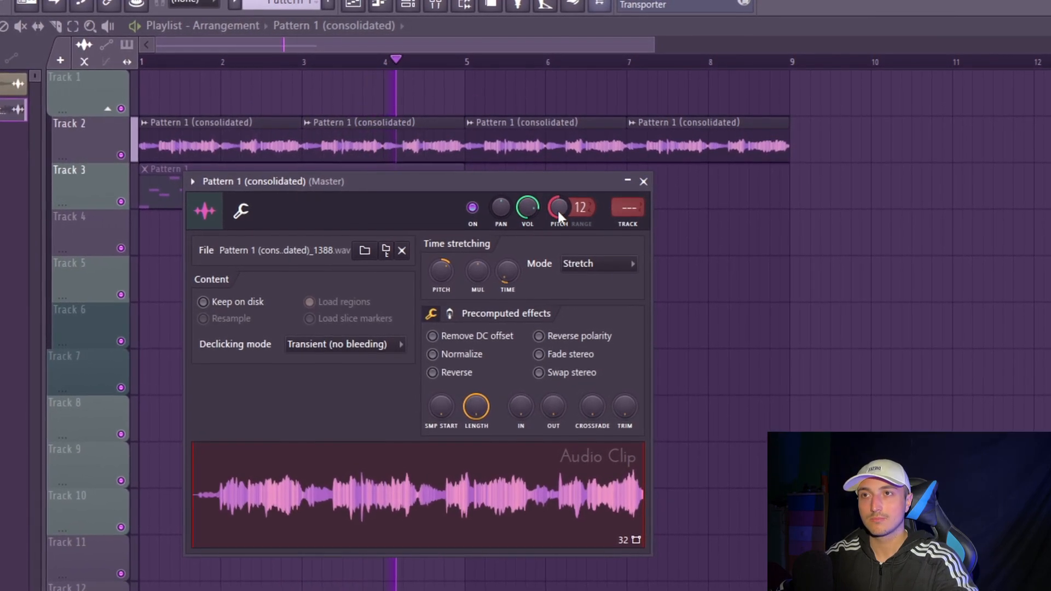
- Remove the muted Pattern 1 clip and move the four consolidated audio clips up to Track 1
left_click_drag(843, 158, 143, 109)
left_click_drag(847, 200, 139, 88)
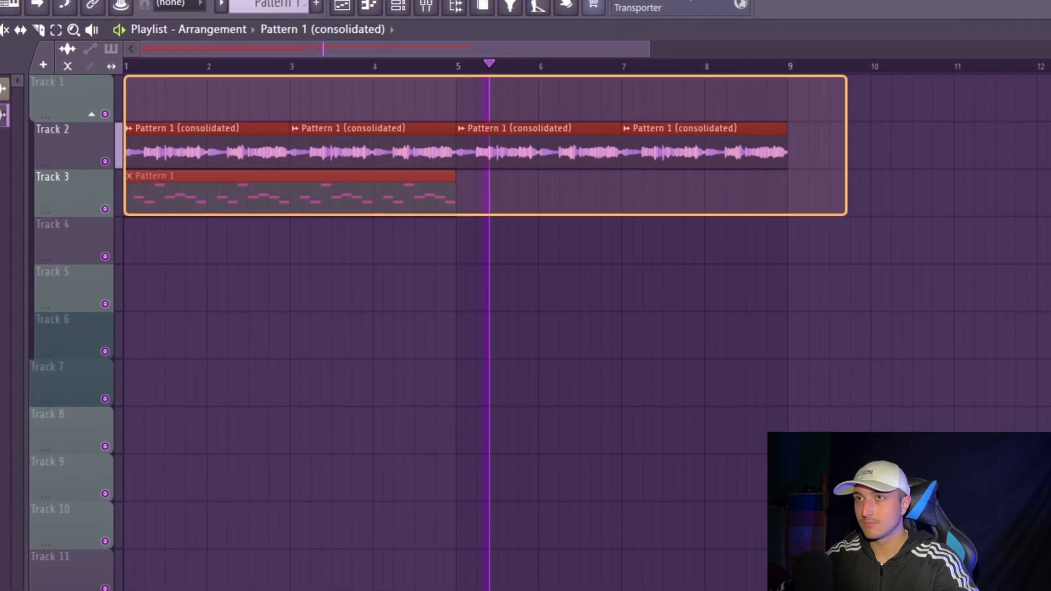
left_click_drag(880, 166, 140, 132)
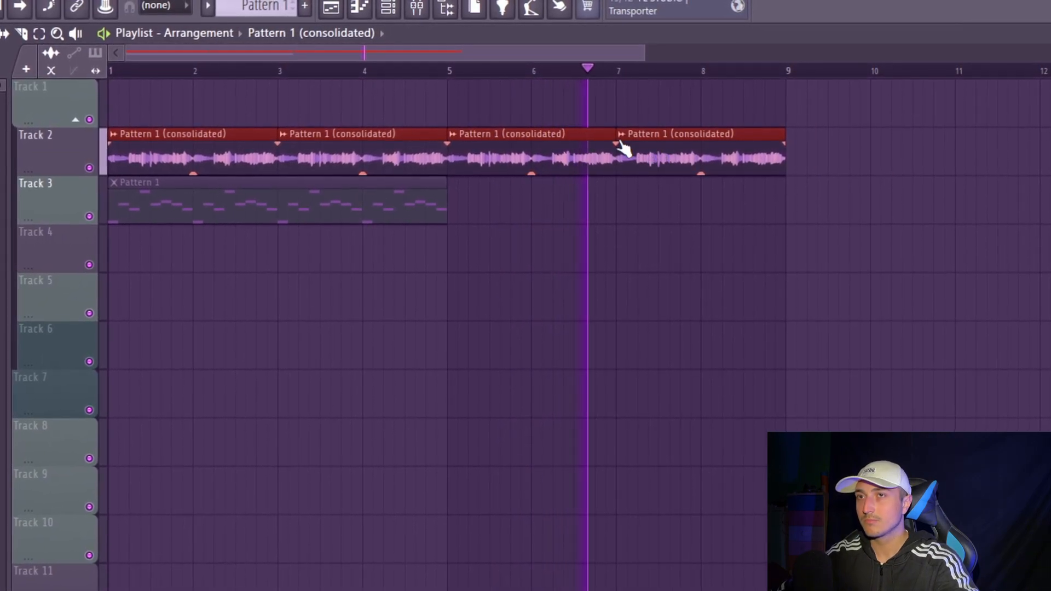
scroll(618, 164, "up", 5)
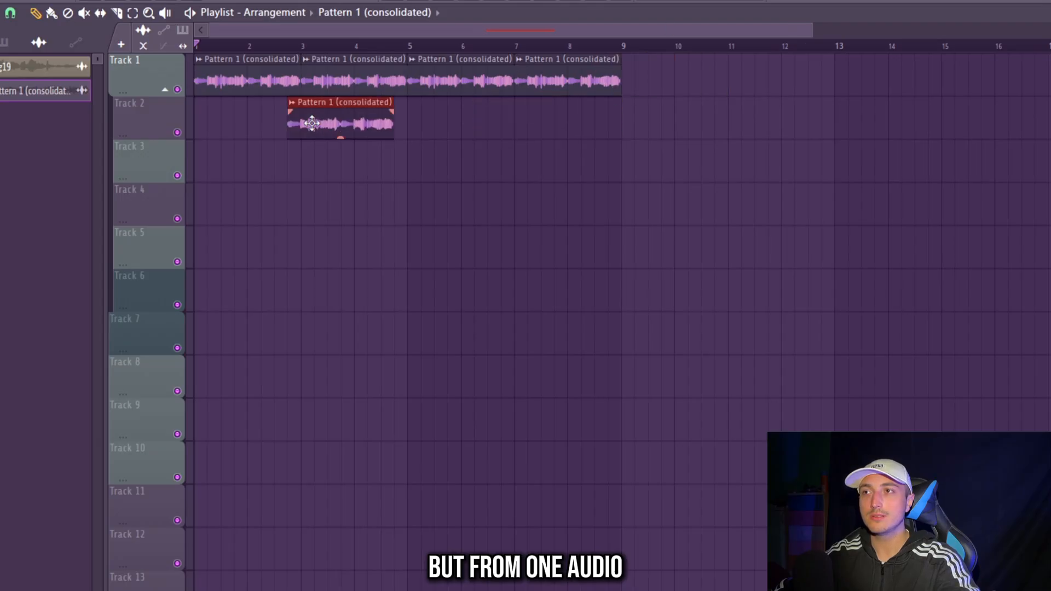
- Move the copied audio clip on Track 2 to the start of bar 1 and solo Track 2
left_click_drag(312, 123, 219, 123)
scroll(145, 140, "up", 3)
right_click(177, 133)
scroll(285, 196, "up", 3)
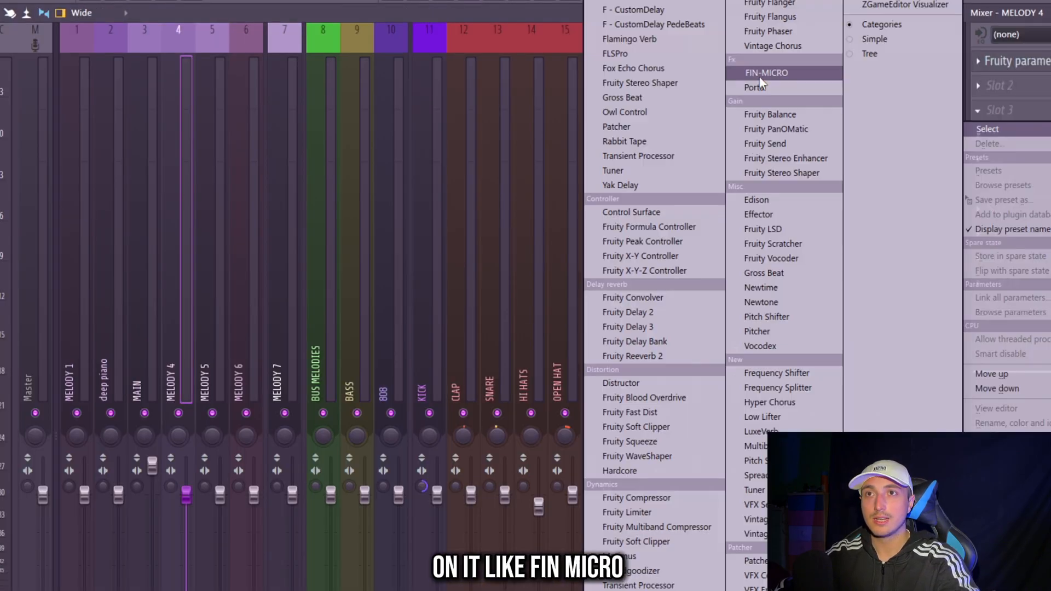
- Load the FIN-MICRO effect on the MELODY 4 mixer track, and select the first two bars in the playlist
left_click(766, 70)
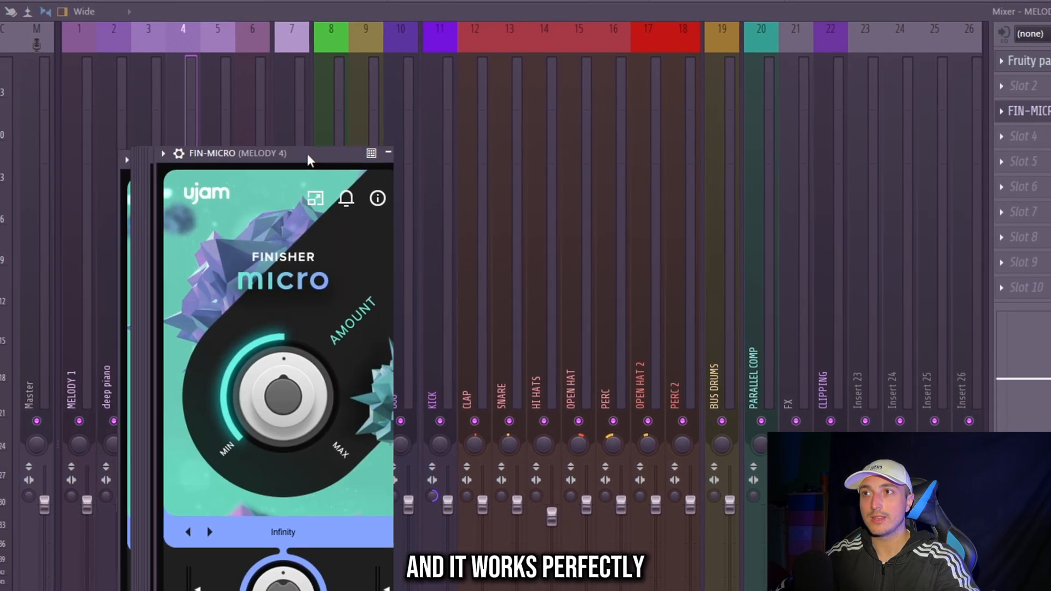
left_click_drag(307, 153, 465, 140)
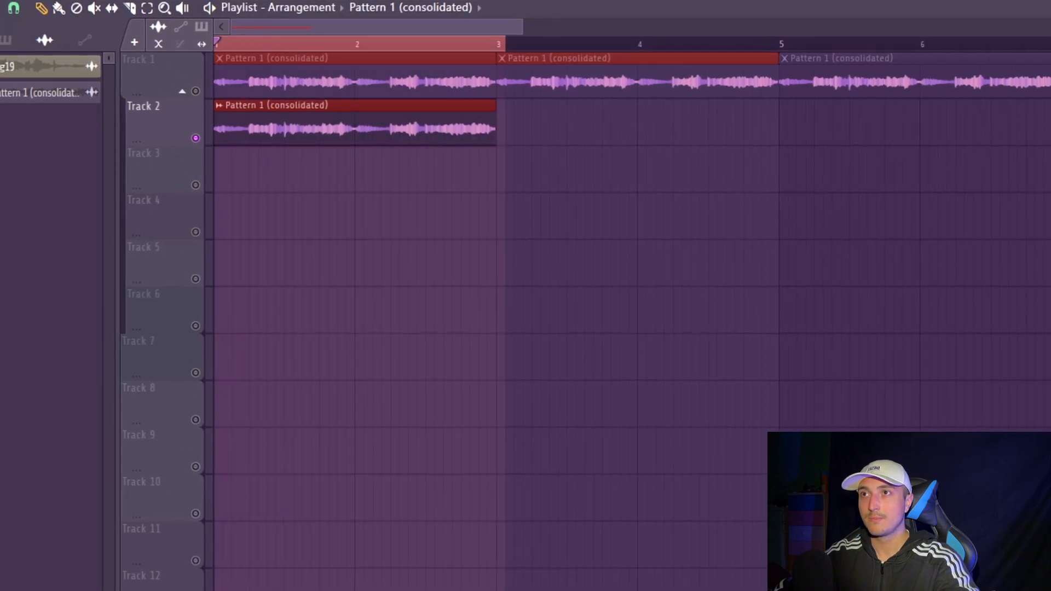
- Consolidate the Track 2 clip over the first two bars into a new audio clip and reverse it
left_click(500, 44, "ctrl")
left_click_drag(499, 44, 215, 44)
left_click_drag(454, 191, 306, 132)
key("ctrl+alt+c")
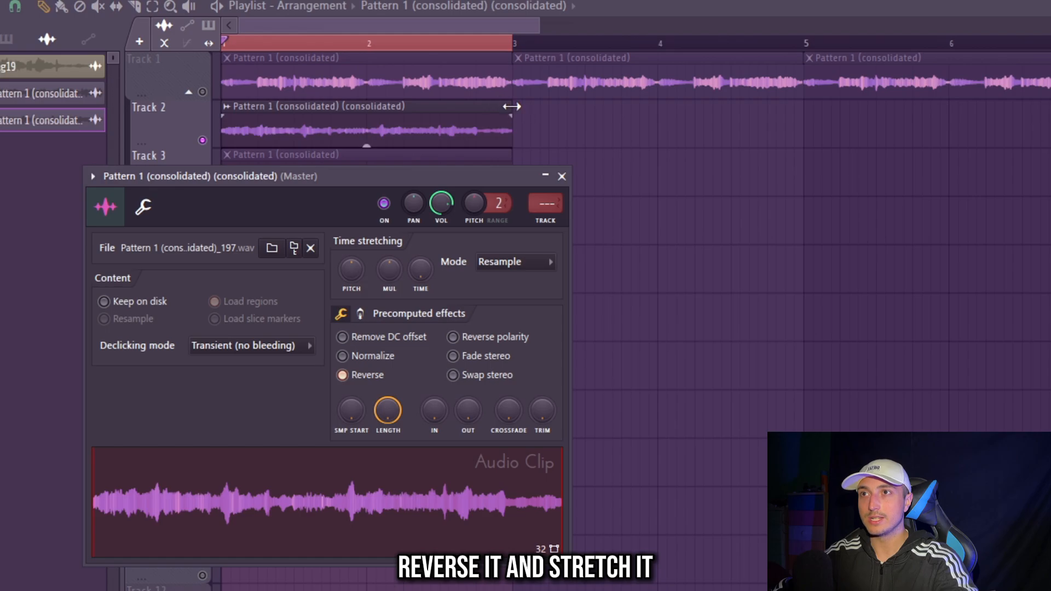
- Stretch the reversed clip on Track 2 down to one bar and repeat it across eight bars
left_click_drag(512, 106, 350, 127)
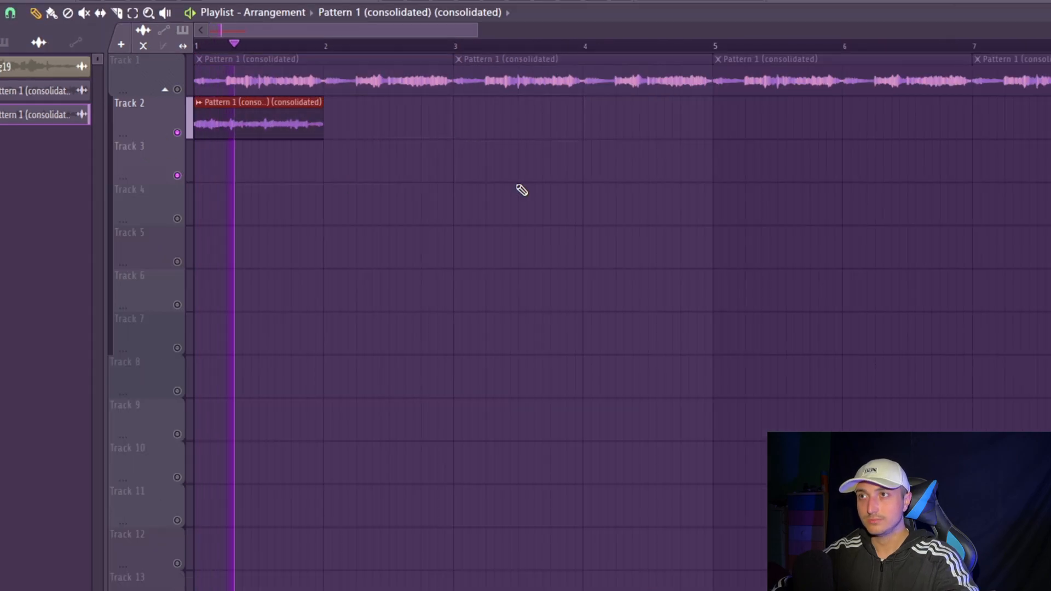
key("ctrl+b")
left_click_drag(533, 180, 158, 111)
key("ctrl+b")
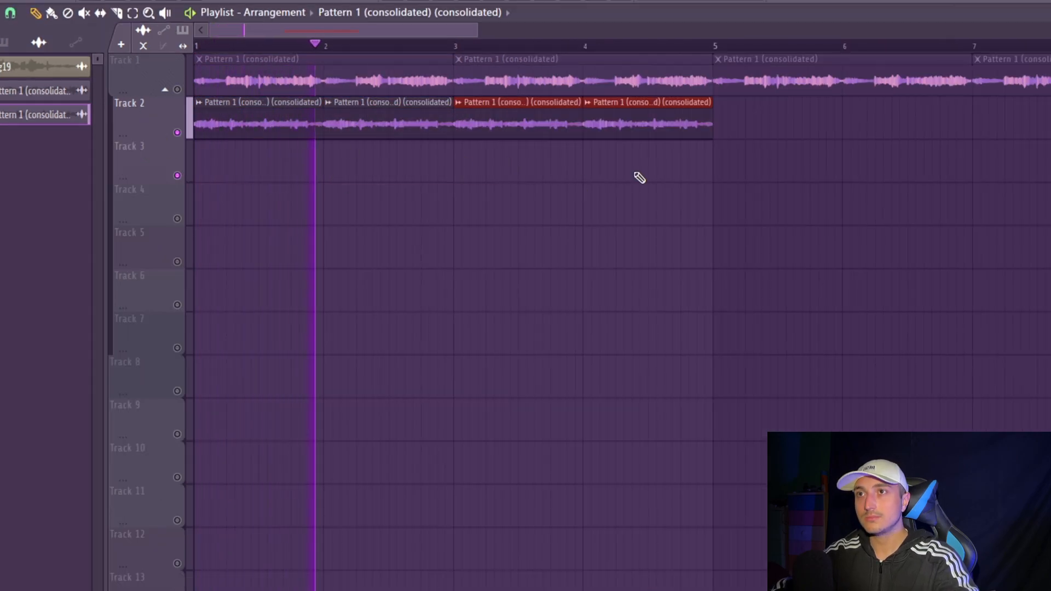
key("ctrl+b")
key("ctrl+b")
- Cut the low end of the MELODY 1 mixer track with Fruity parametric EQ 2 and lower the MELODY 4 level
scroll(637, 197, "down", 2)
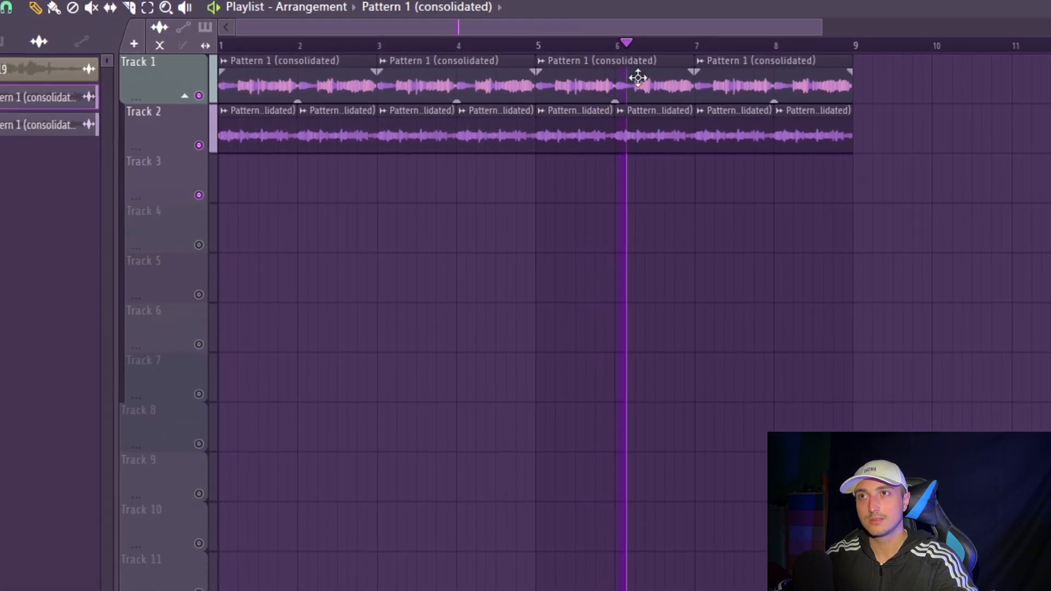
double_click(638, 78)
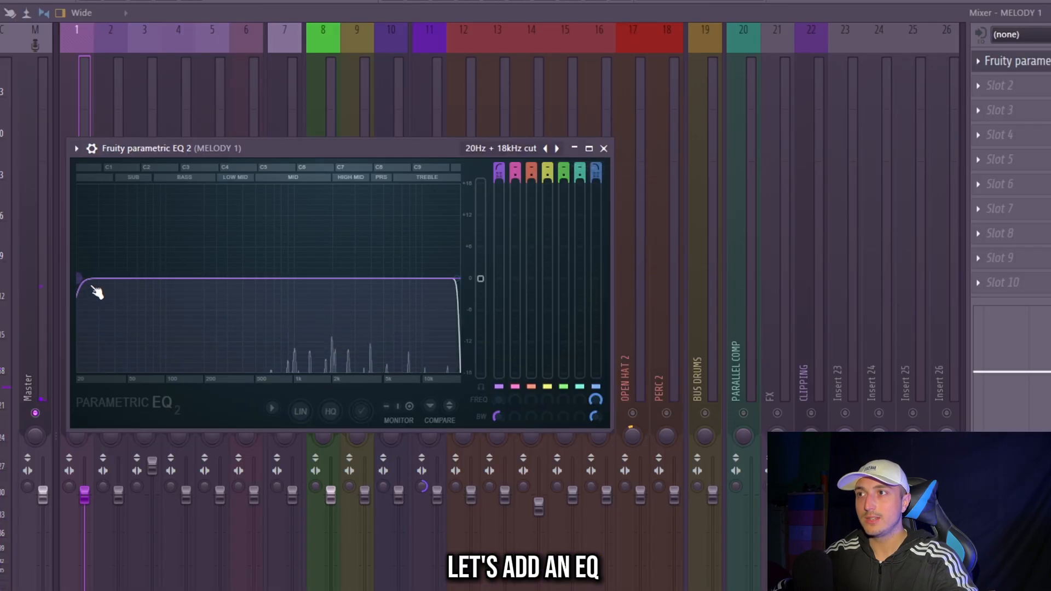
left_click_drag(98, 293, 303, 278)
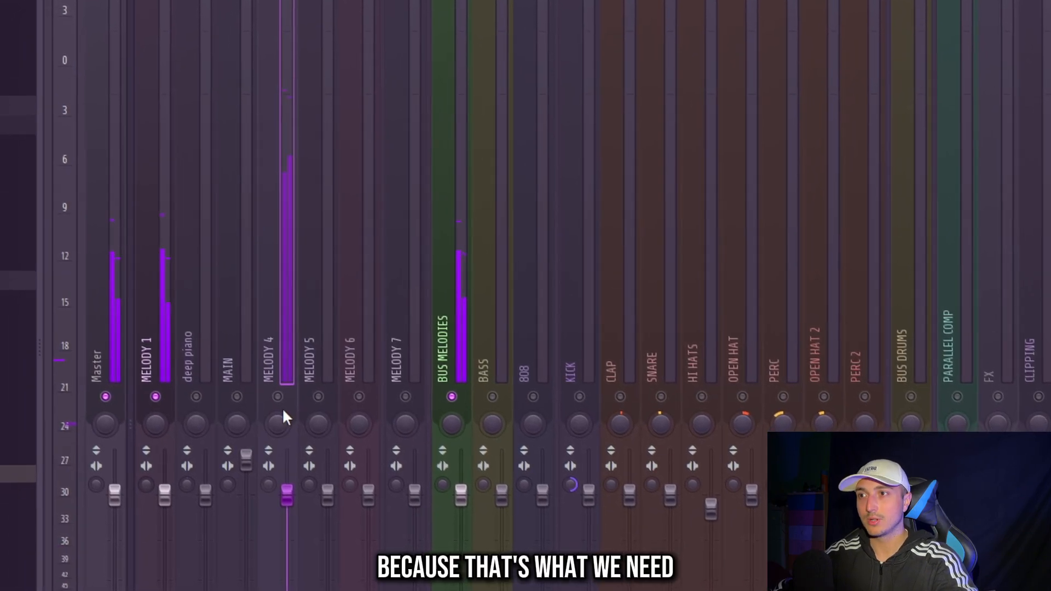
left_click_drag(291, 491, 292, 519)
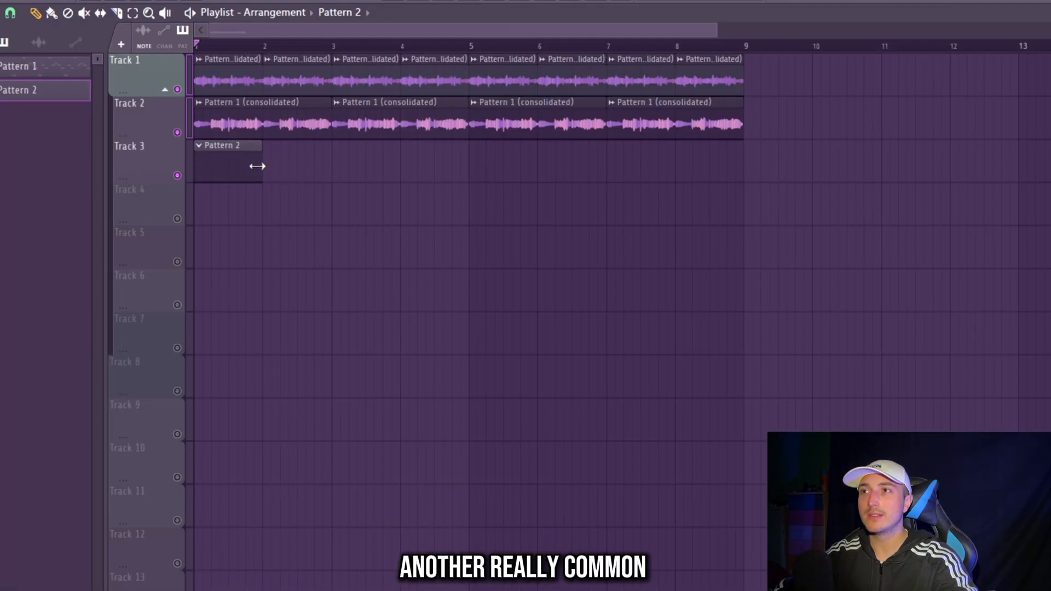
- Extend the Pattern 2 clip to eight bars and add the Deep Piano Reverse F one-shot from the Nebula Nova One Shot Kit as a channel
left_click_drag(763, 190, 742, 193)
left_click(442, 0)
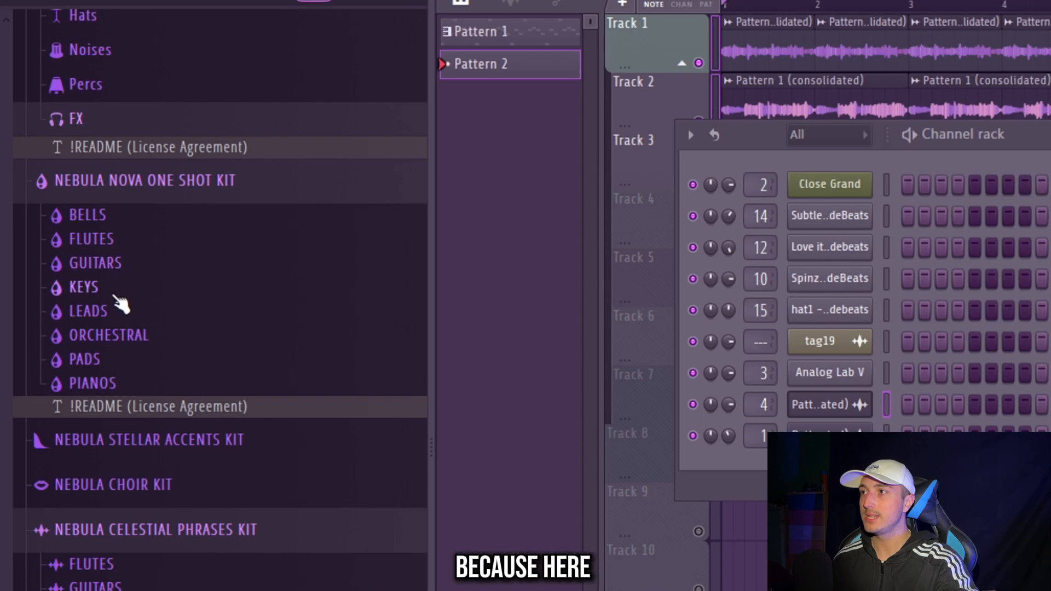
left_click(93, 383)
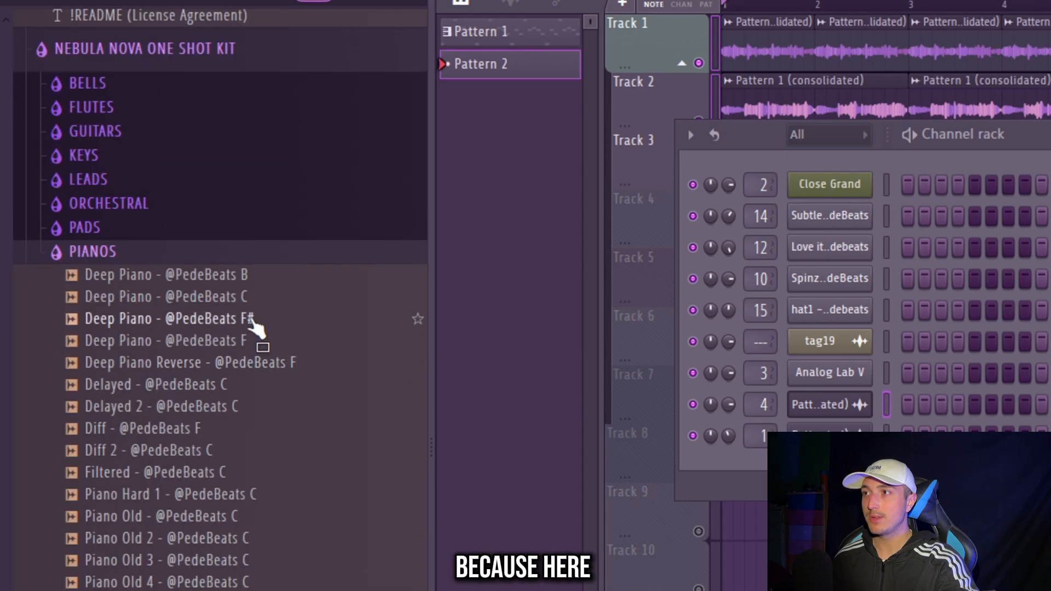
left_click(218, 346)
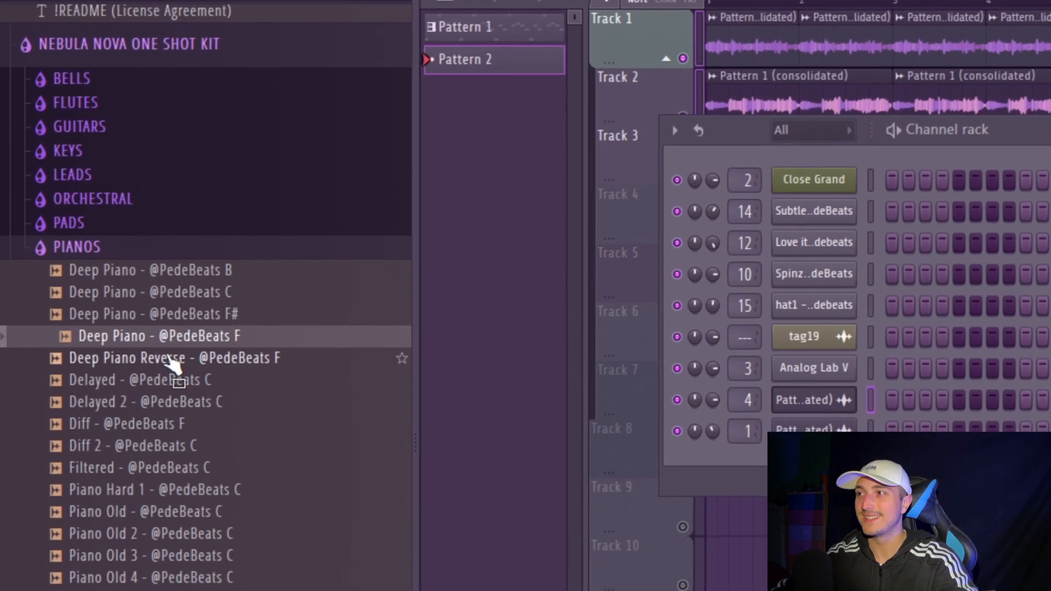
left_click_drag(174, 364, 863, 359)
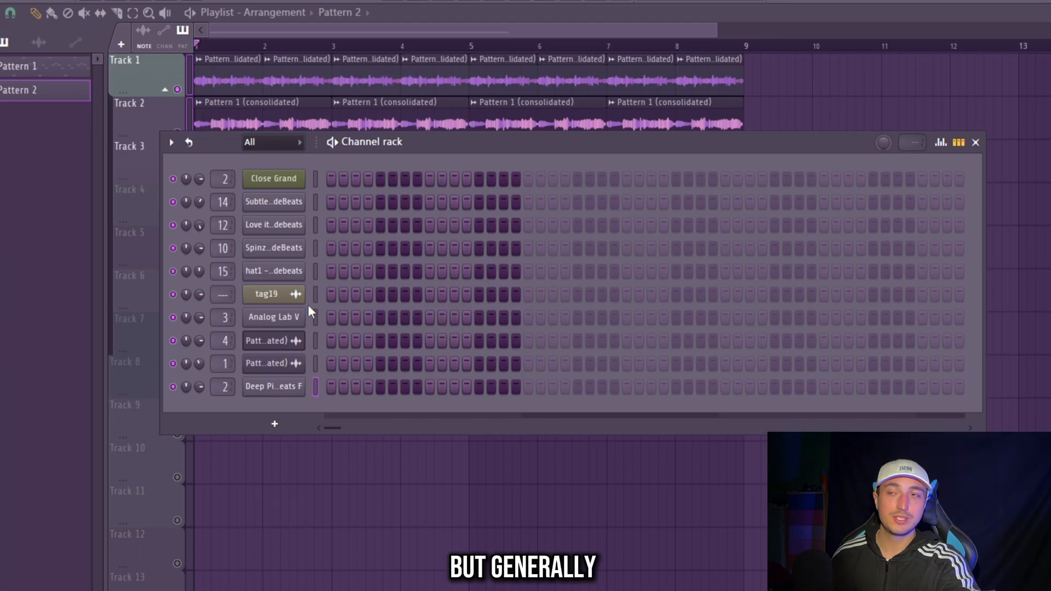
- Write a one-bar C#6 note for the Deep Piano Reverse channel and transpose it up three semitones and down an octave
left_click(290, 395)
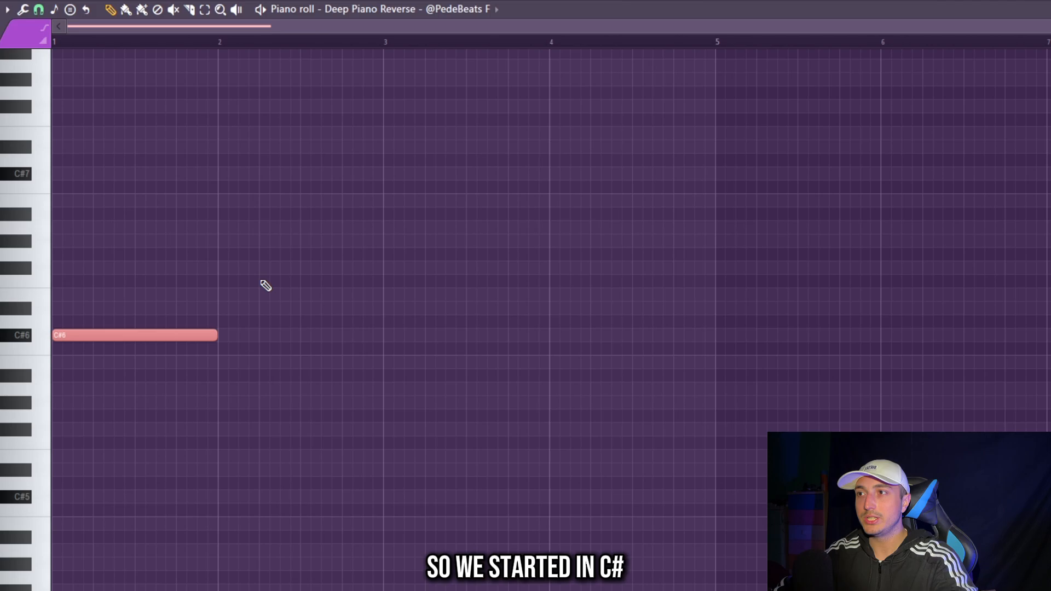
key("shift+Up")
key("shift+Up")
key("shift+Up")
key("ctrl+Down")
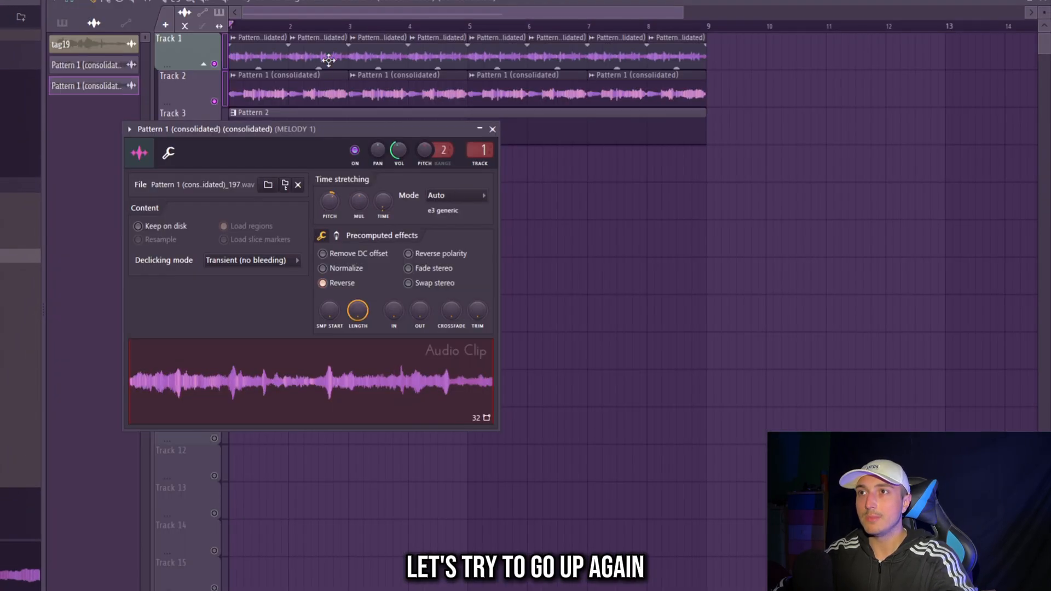
- Adjust the pitch of the consolidated Pattern 1 clips and duplicate the four-bar F#5 piano note to fill eight bars
double_click(319, 97)
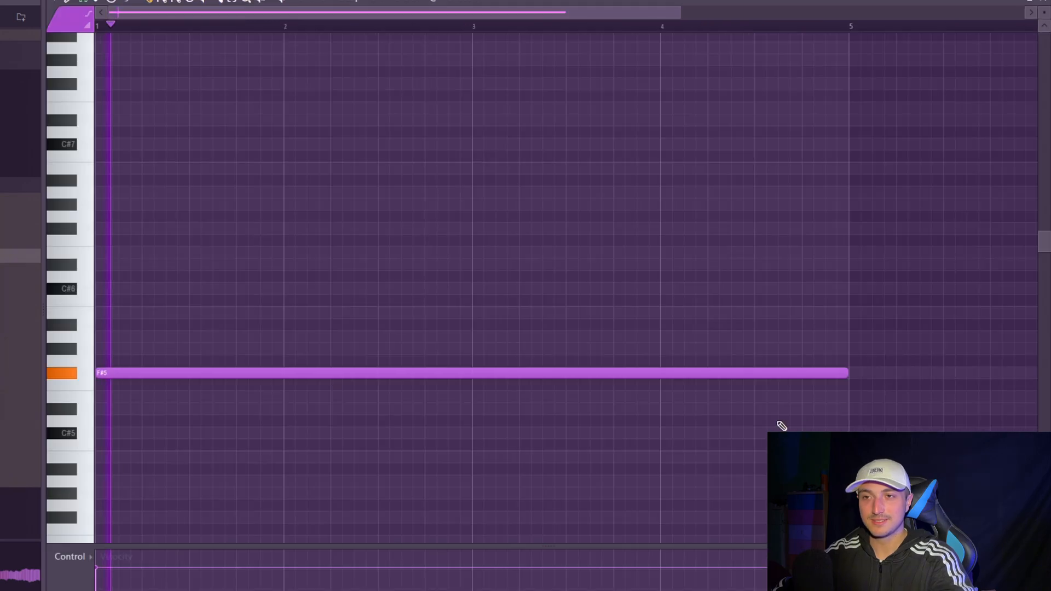
left_click_drag(94, 345, 726, 439)
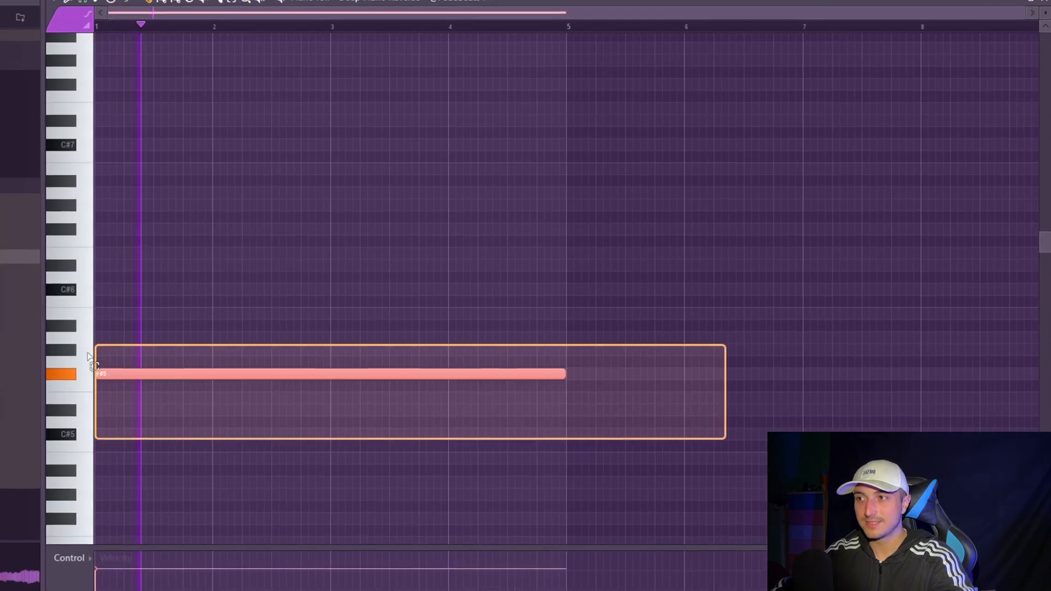
key("ctrl+b")
- Add an Analog Lab V channel and write two quarter-bar chords, F#6 with C#7 followed by C#7 with F#7
scroll(518, 468, "down", 2)
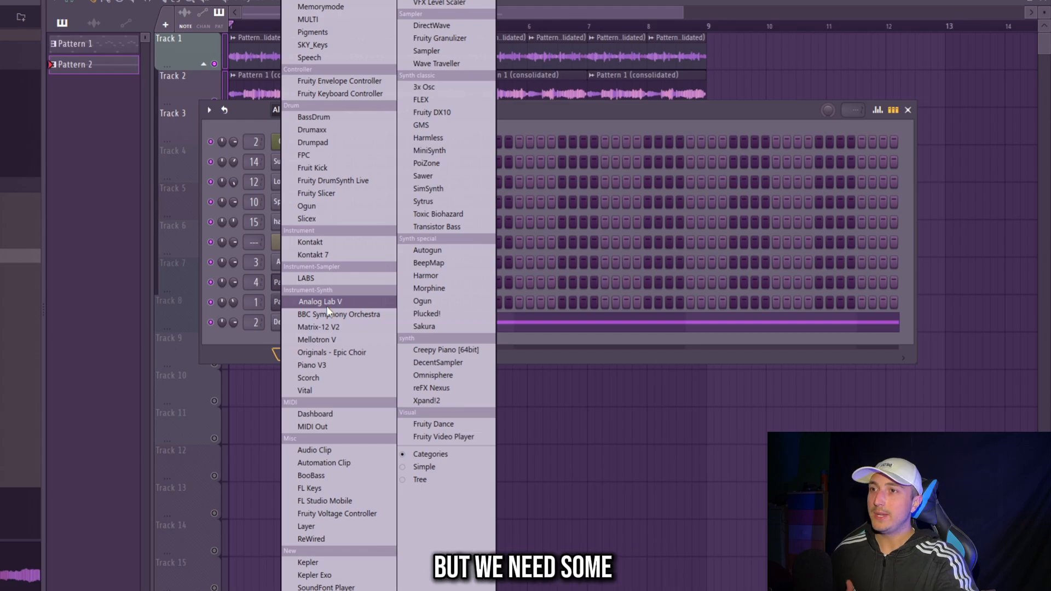
left_click(329, 301)
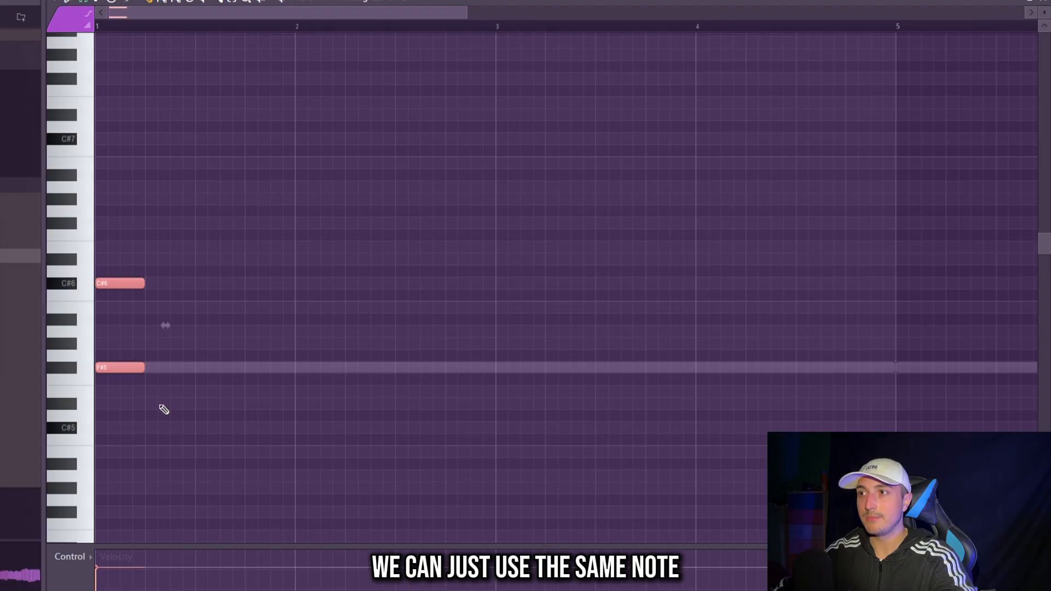
key("space")
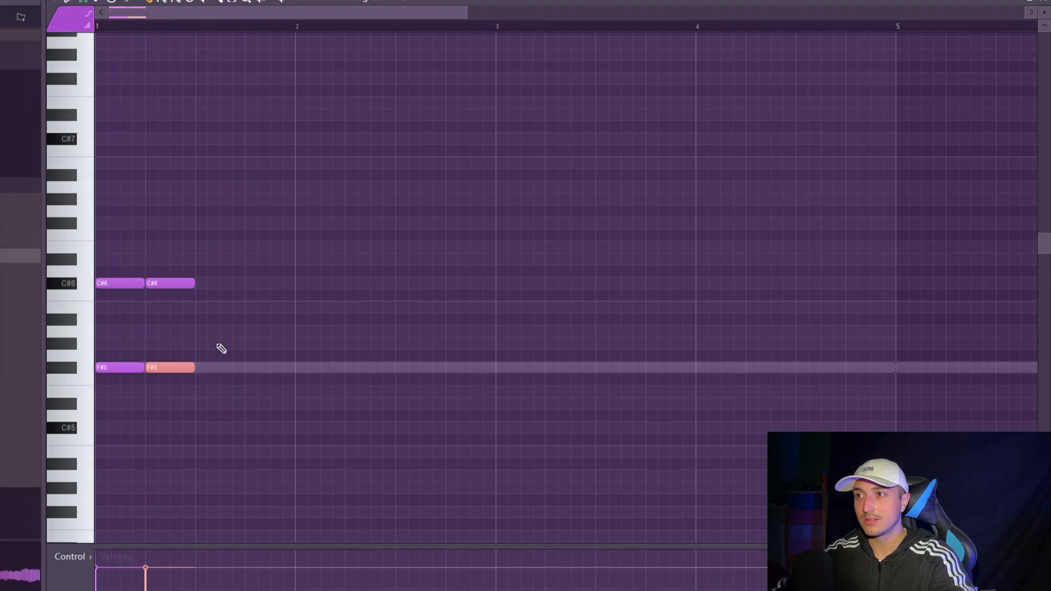
key("space")
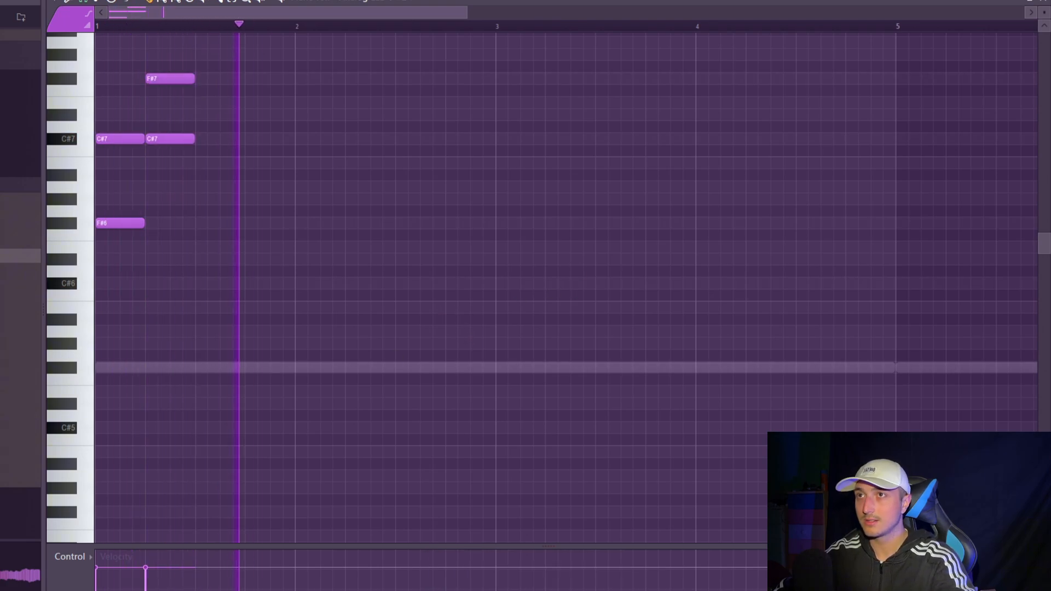
- Render the two-bar Analog Lab part to a reversed audio clip on Track 3 and mute its instrument channel
key("F6")
left_click(211, 342)
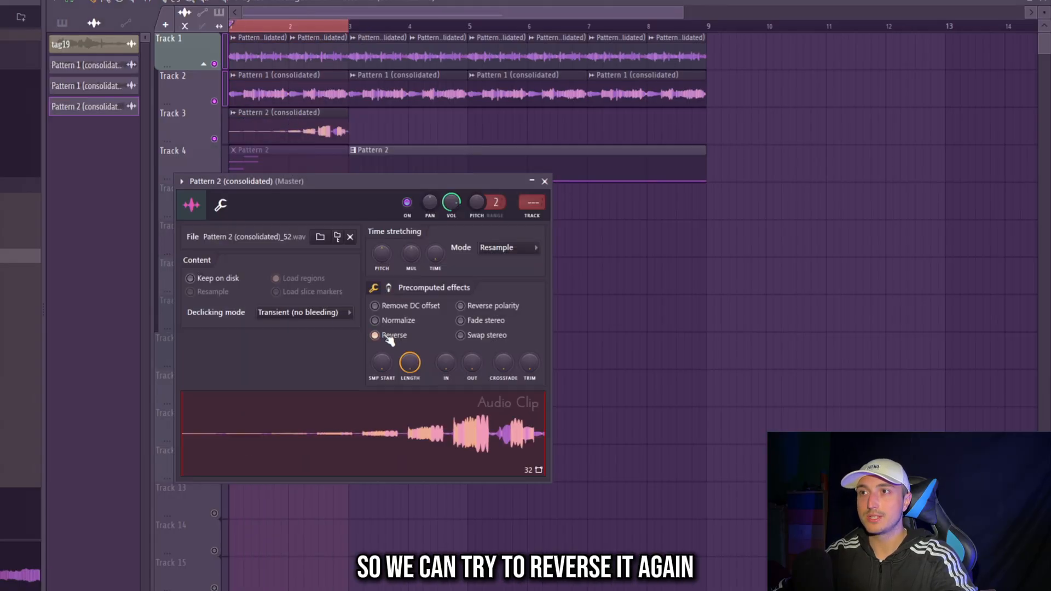
key("space")
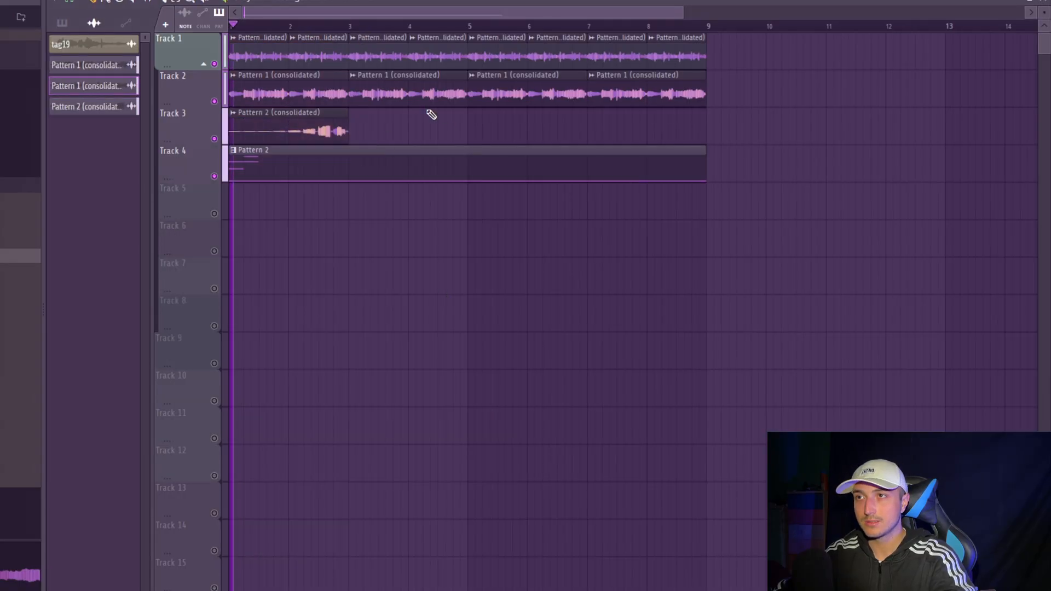
- Repeat the reversed Pattern 2 audio clip across eight bars on Track 3 and lower its channel volume
left_click(284, 131)
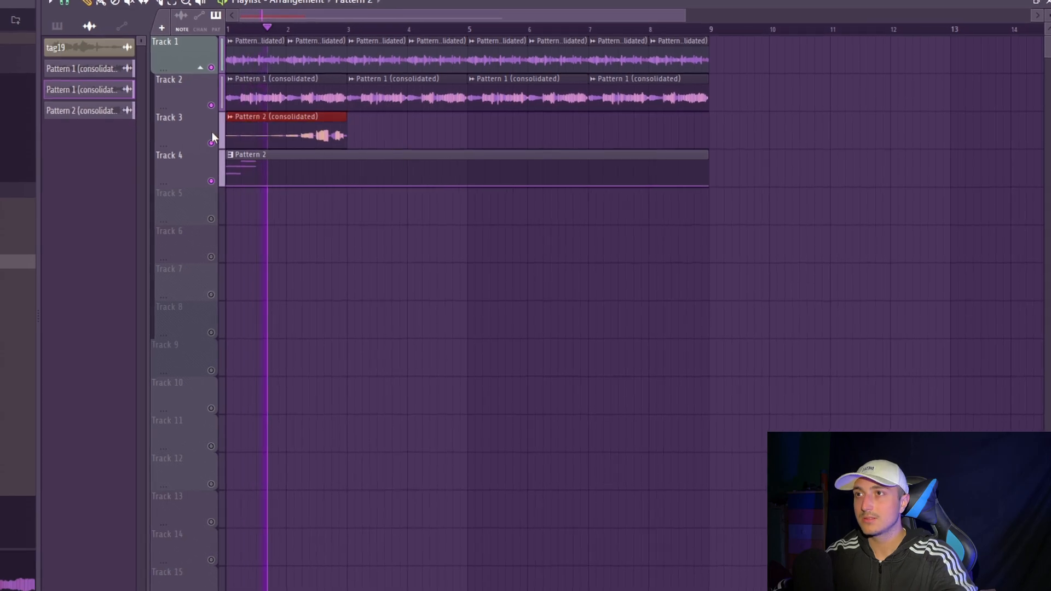
key("ctrl+b")
double_click(340, 134)
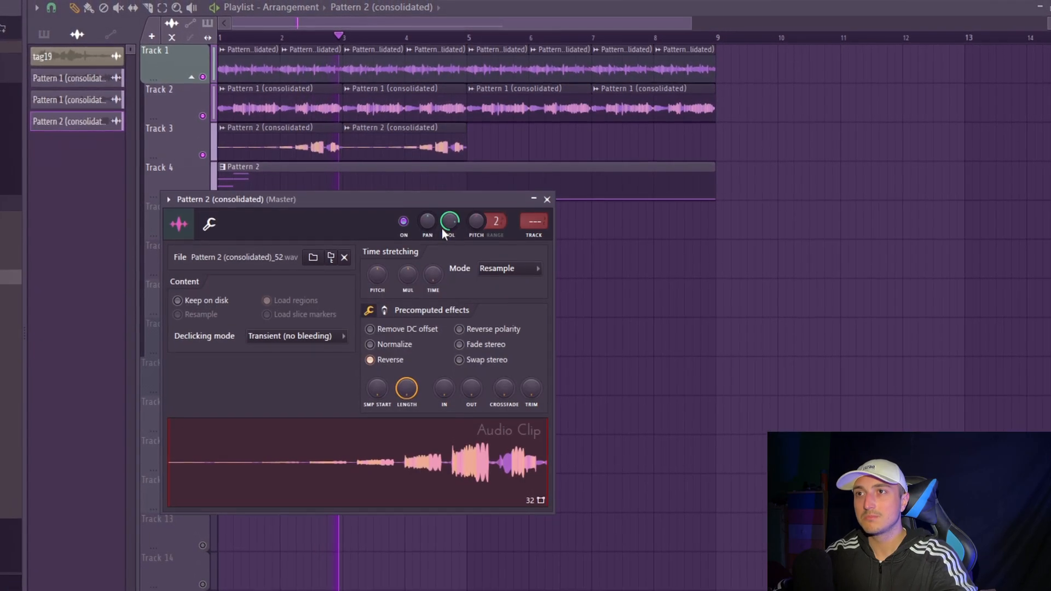
scroll(445, 219, "down", 5)
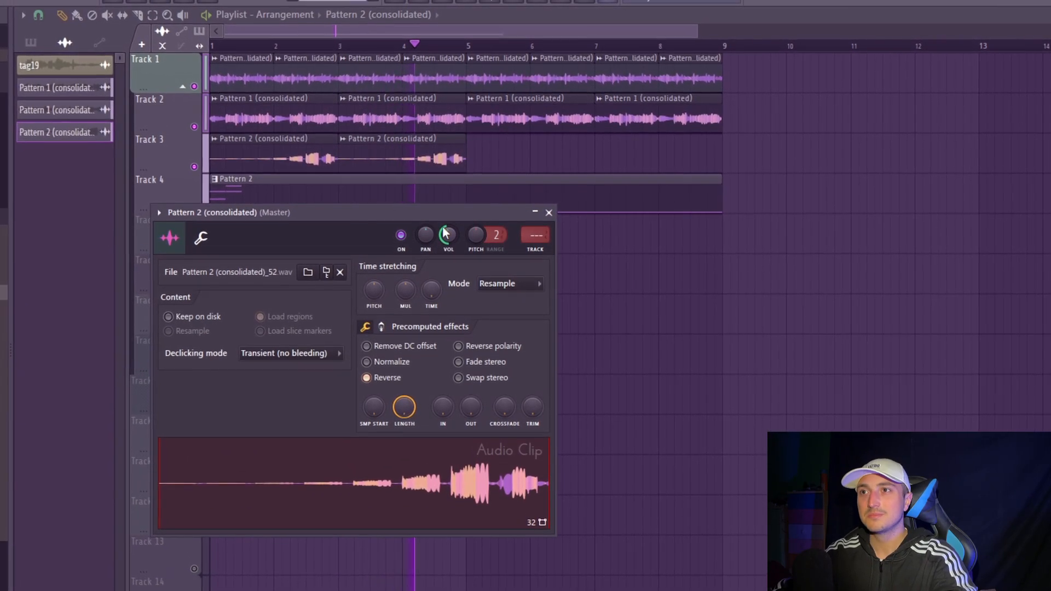
left_click(547, 202)
left_click_drag(538, 149, 312, 160)
key("ctrl+b")
double_click(662, 152)
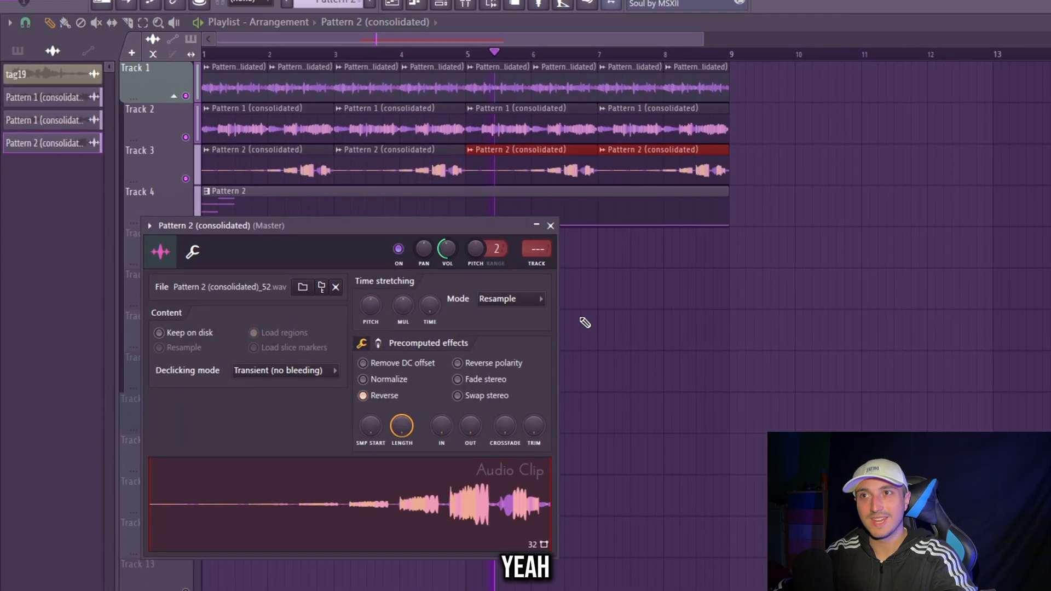
right_click(748, 264)
left_click_drag(760, 174, 246, 130)
left_click(922, 239, "ctrl")
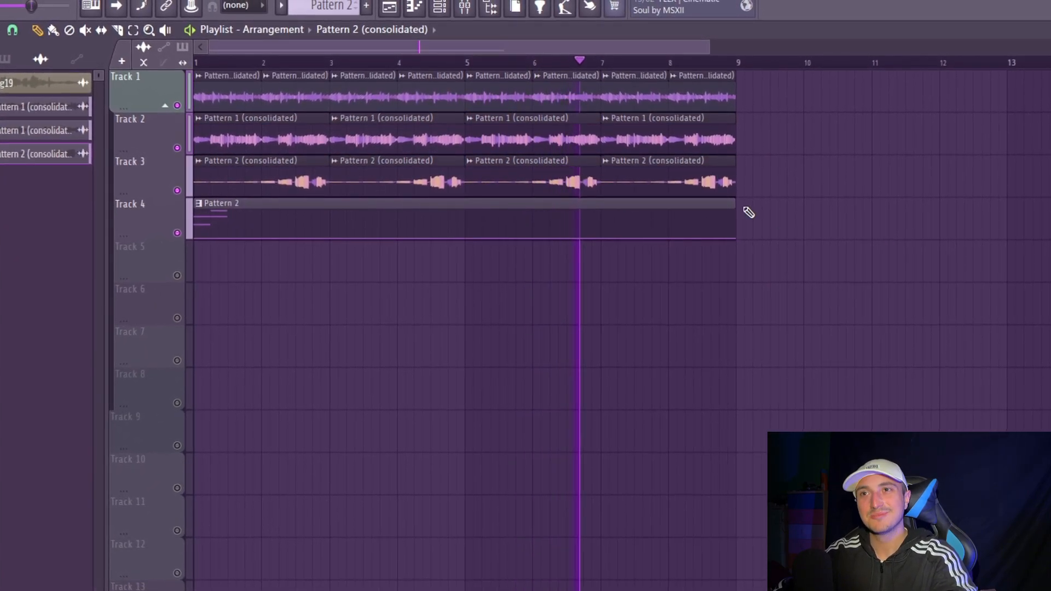
left_click_drag(860, 189, 145, 171)
left_click(765, 175, "ctrl")
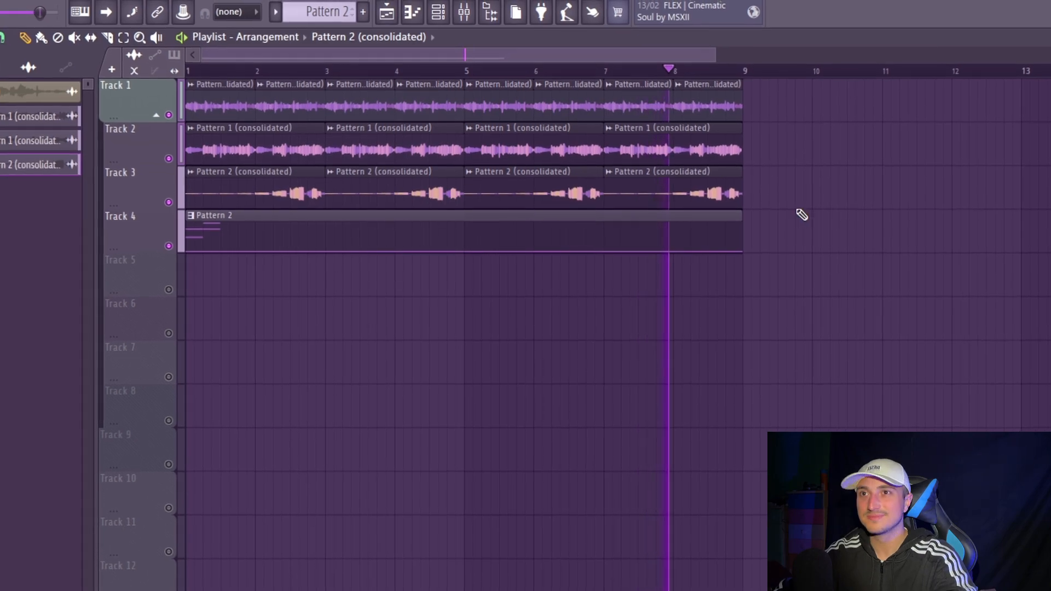
- Make the first two reversed Pattern 2 clips on Track 3 a unique copy and open its channel settings
double_click(661, 198)
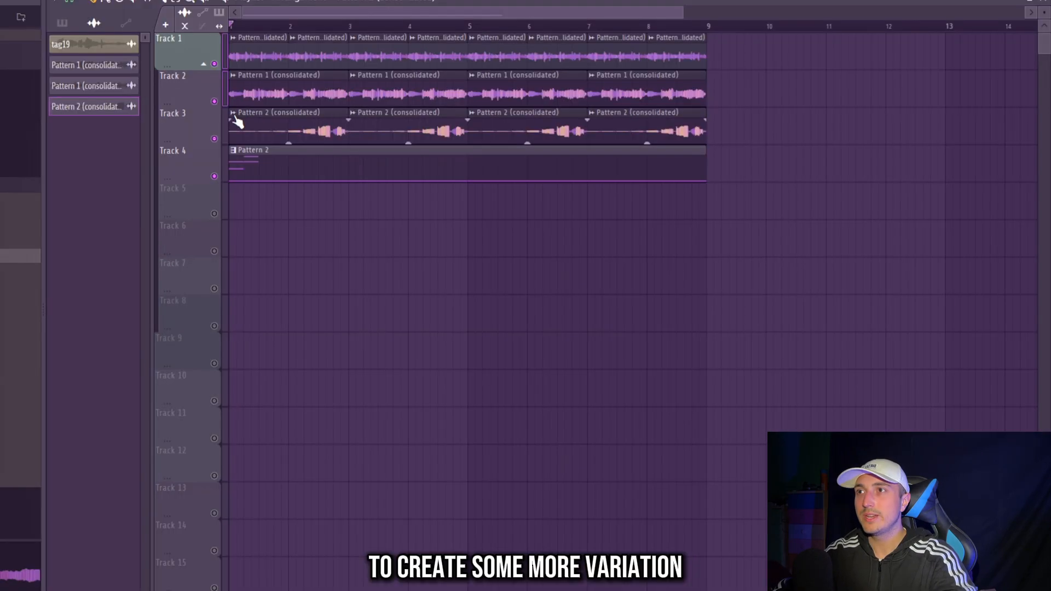
right_click(232, 118)
left_click(253, 253)
double_click(276, 132)
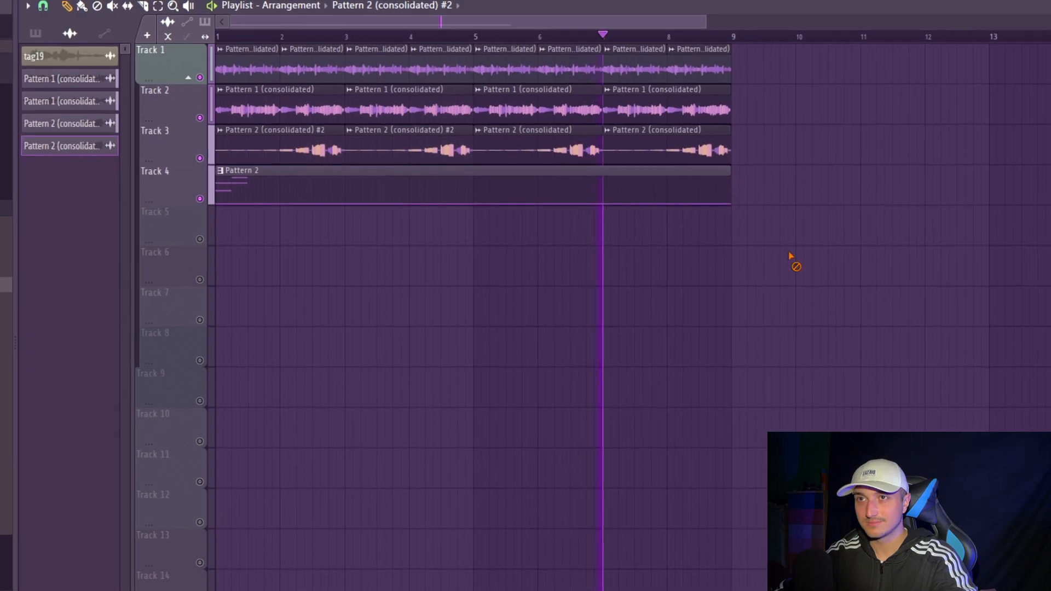
- Raise the level of the MELODY 6 mixer track, shift its panning, and play back the layered loop
left_click(646, 158)
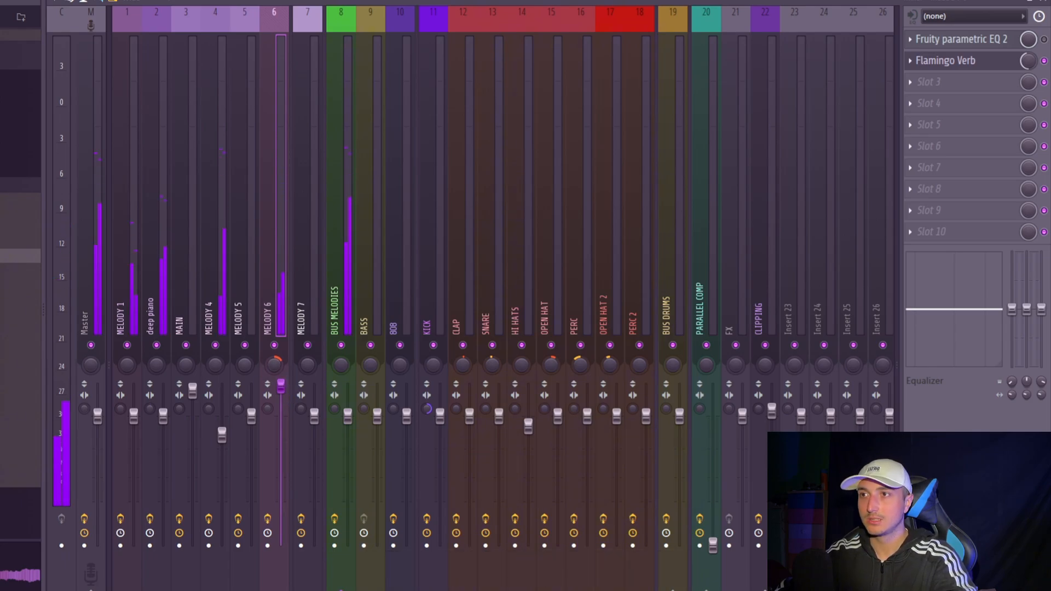
key("F9")
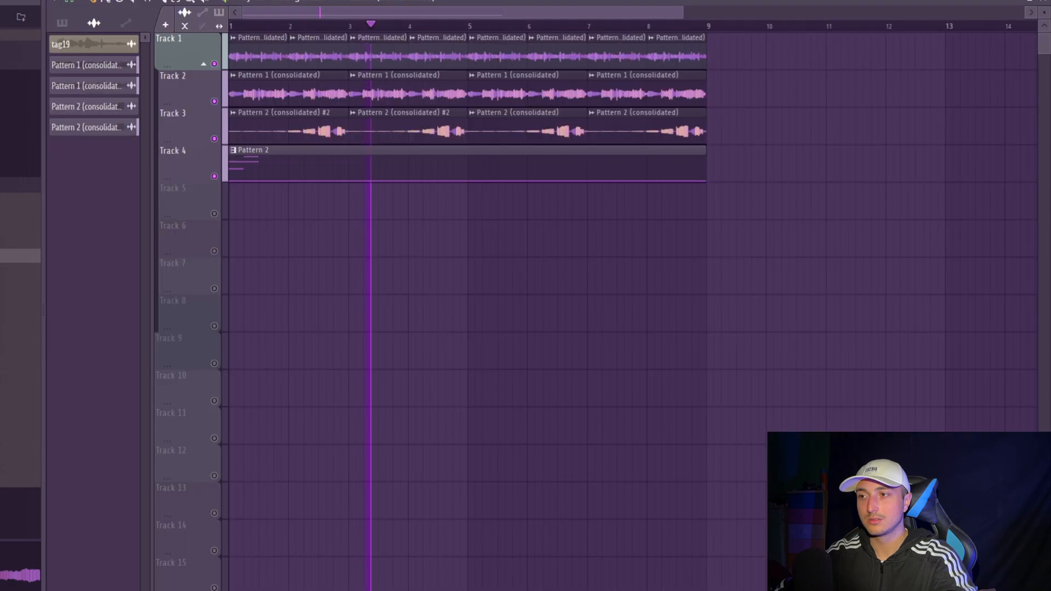
left_click_drag(890, 317, 547, 235)
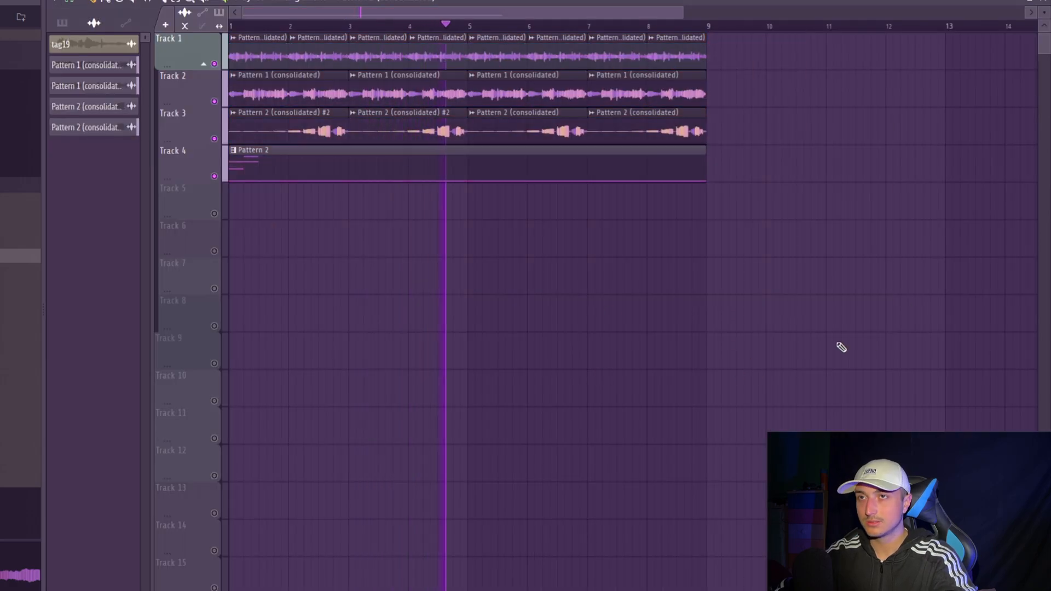
key("space")
- Add a third Analog Lab V instrument channel to the channel rack
key("F6")
left_click(308, 415)
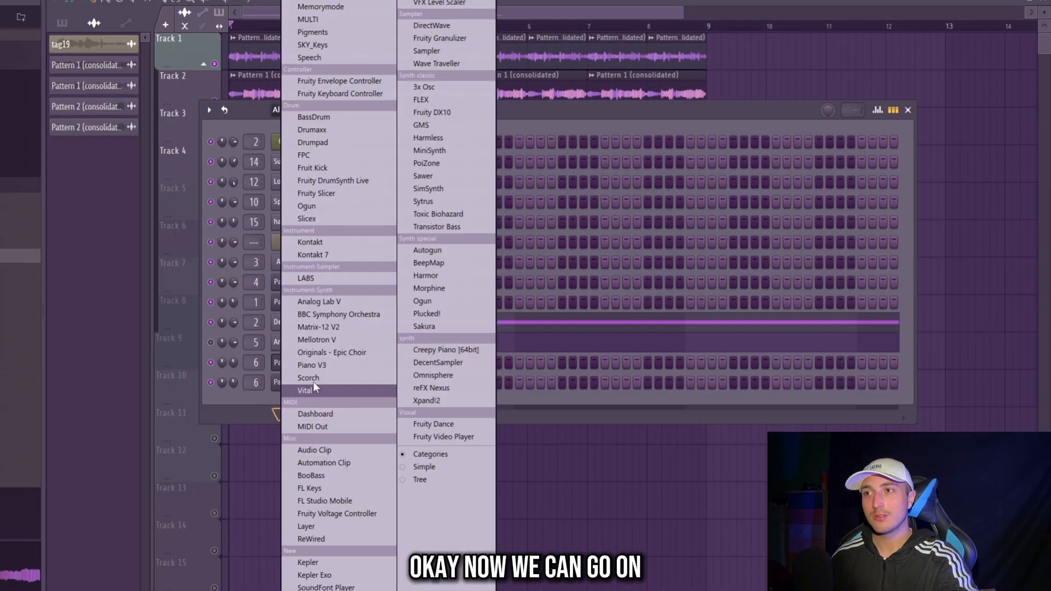
left_click(329, 301)
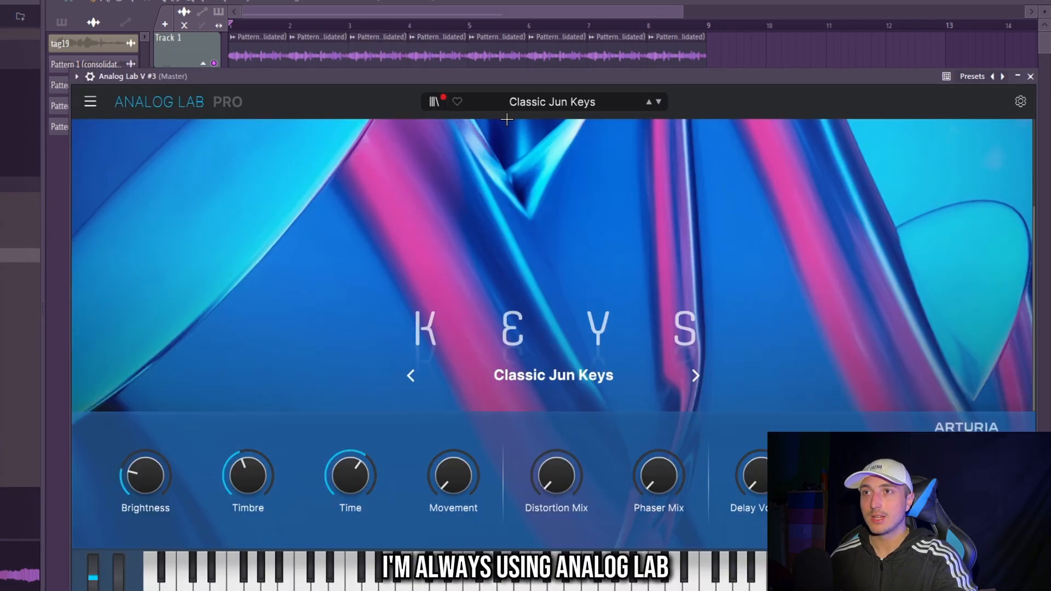
key("F6")
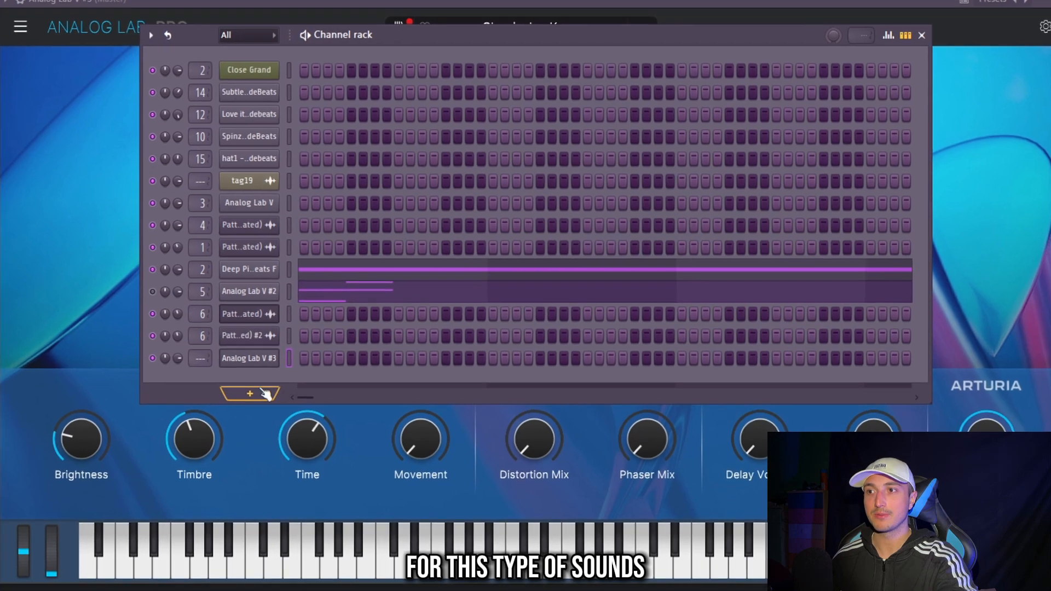
left_click(257, 399)
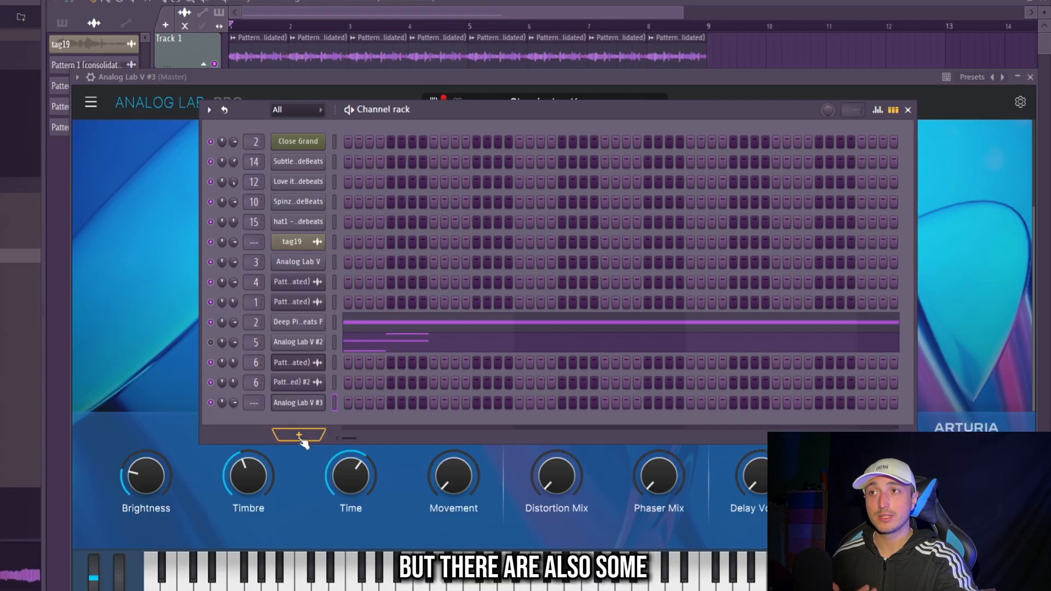
left_click(257, 399)
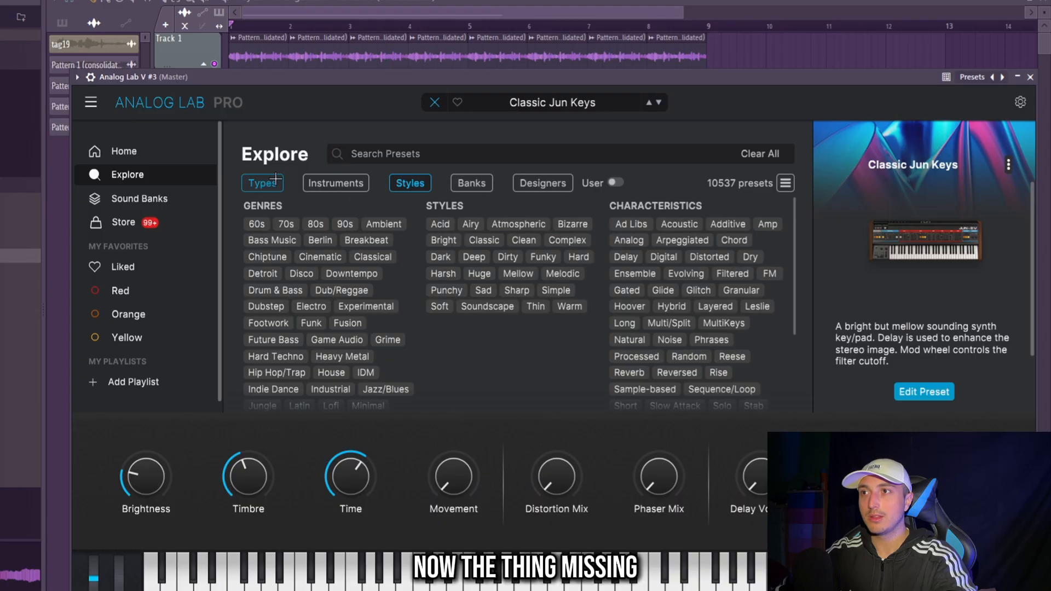
- Filter the Analog Lab presets by sound type to find one for the new channel
left_click(275, 181)
scroll(305, 324, "down", 2)
left_click(306, 232)
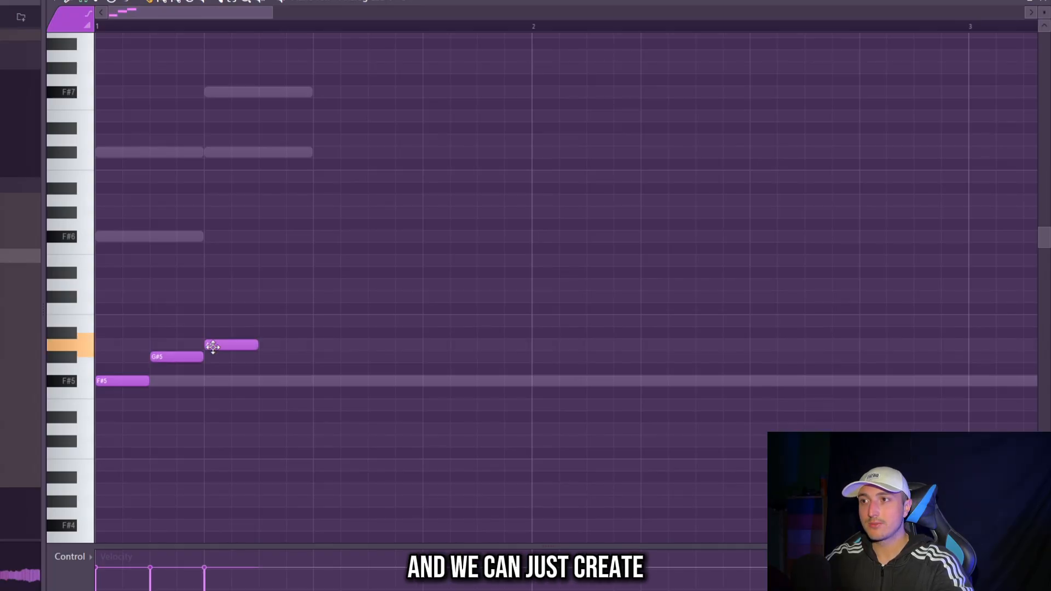
- Add a fourth, higher note to the rising F#, G#, A arpeggio and repeat the four-note figure across the eight bars
left_click(278, 308)
scroll(408, 398, "down", 2)
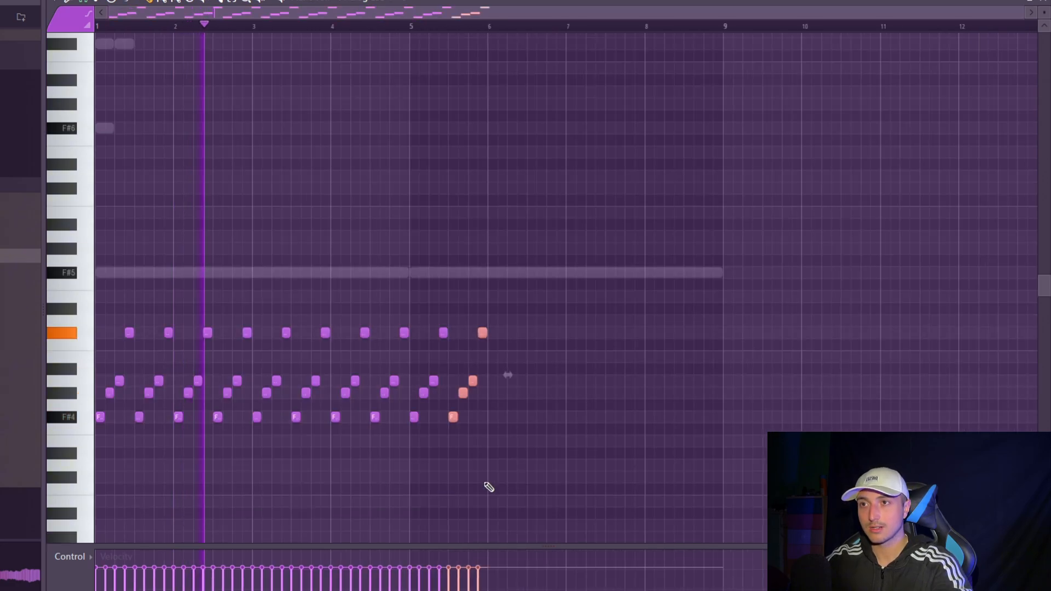
key("ctrl+b")
key("ctrl+b")
key("ctrl+b")
key("ctrl+a")
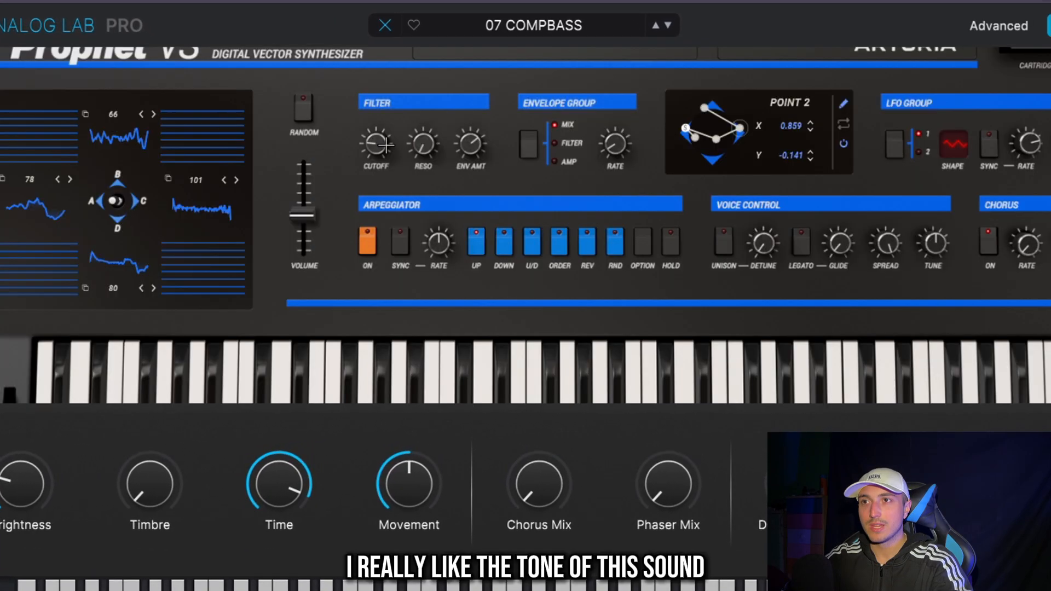
- Reshape the start of the amp envelope in the 07 COMPBASS preset by moving its first points
scroll(446, 203, "up", 2)
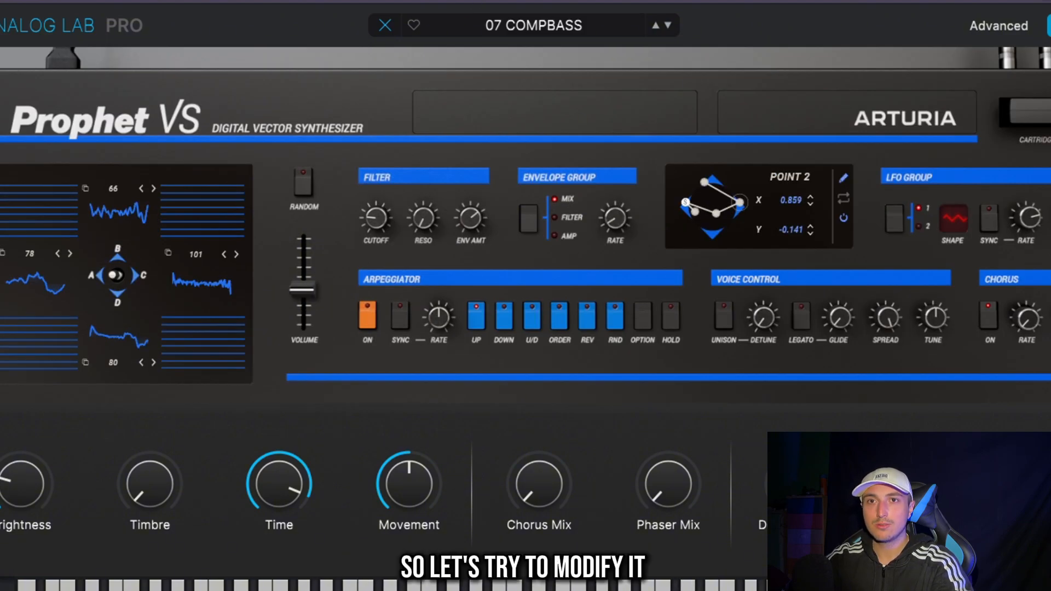
scroll(558, 300, "down", 2)
scroll(558, 300, "up", 2)
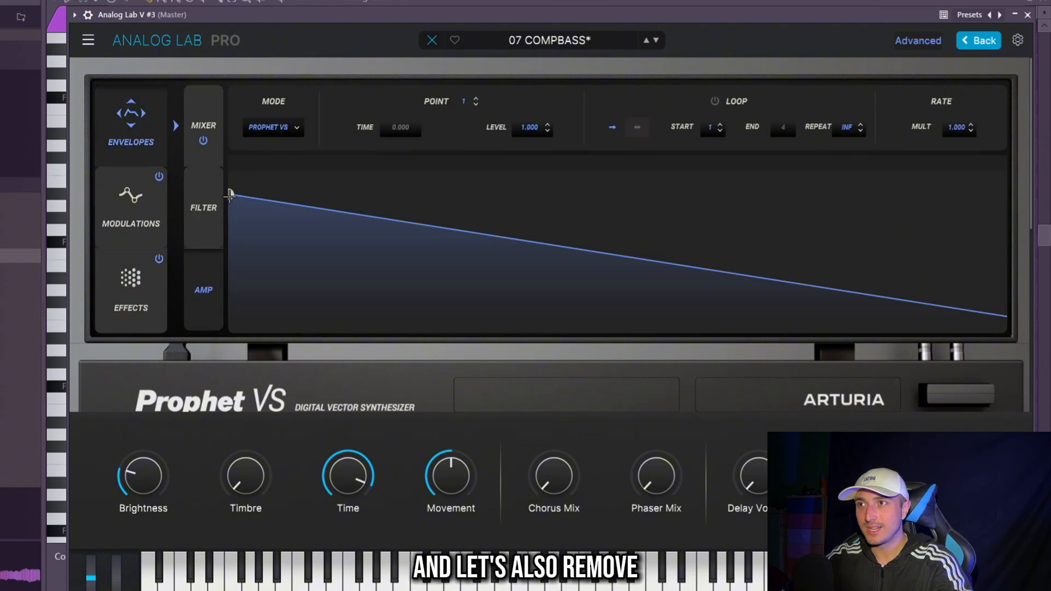
left_click_drag(229, 192, 230, 223)
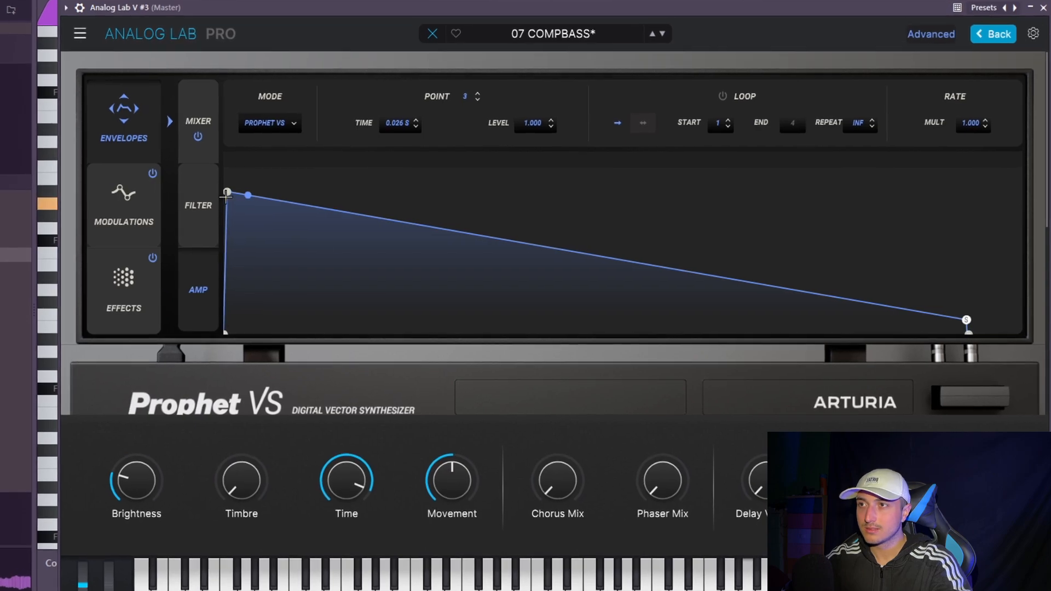
mouse_move(226, 192)
left_mouse_down()
mouse_move(239, 193)
mouse_move(227, 192)
left_mouse_up()
- Route the Analog Lab V #3 channel to mixer track 3 and play back the loop
key("F6")
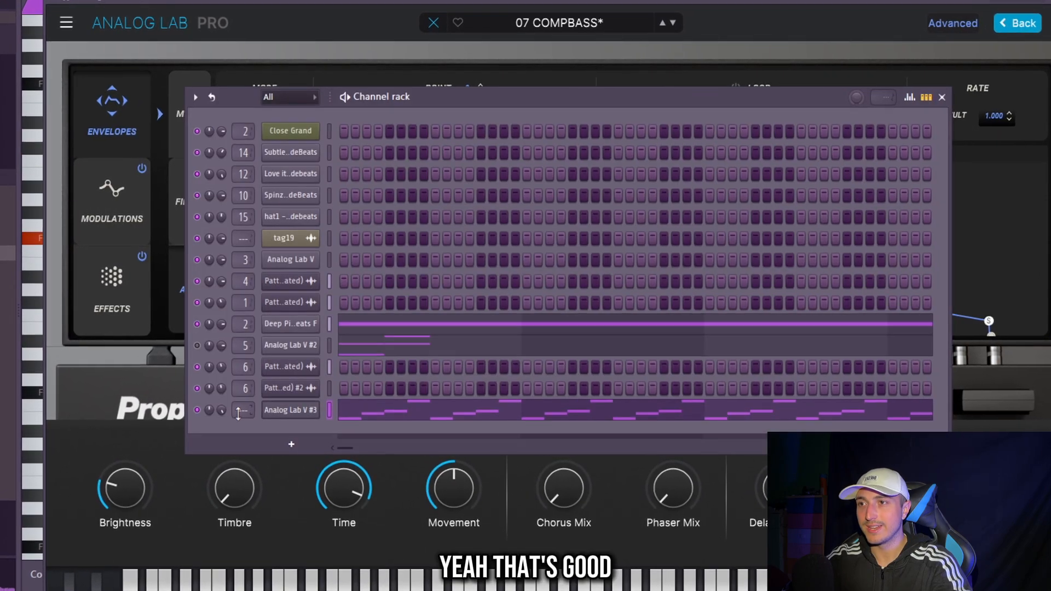
left_click_drag(221, 412, 242, 403)
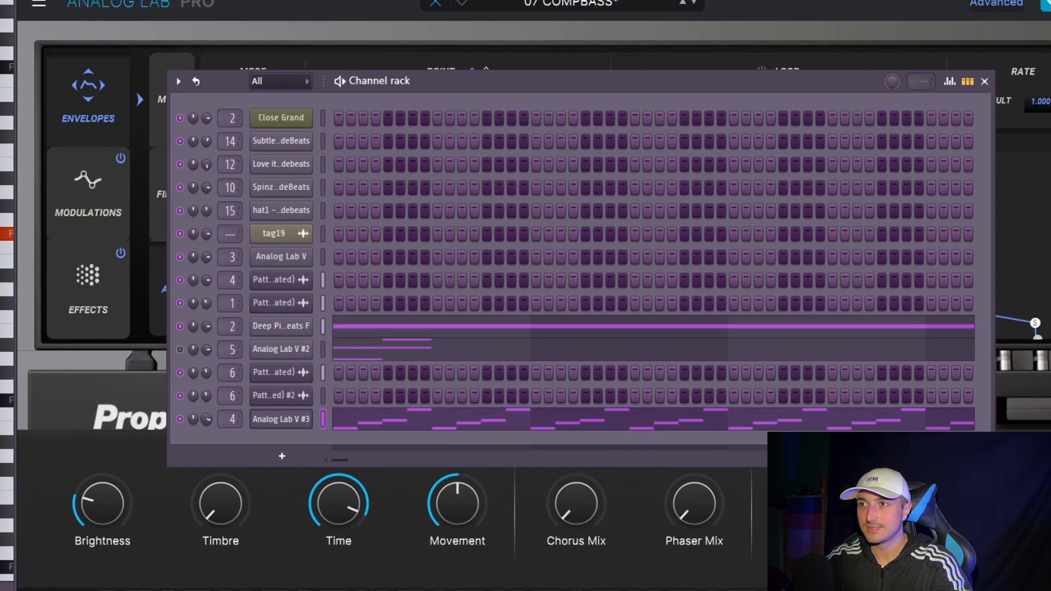
key("space")
left_click_drag(228, 420, 228, 424)
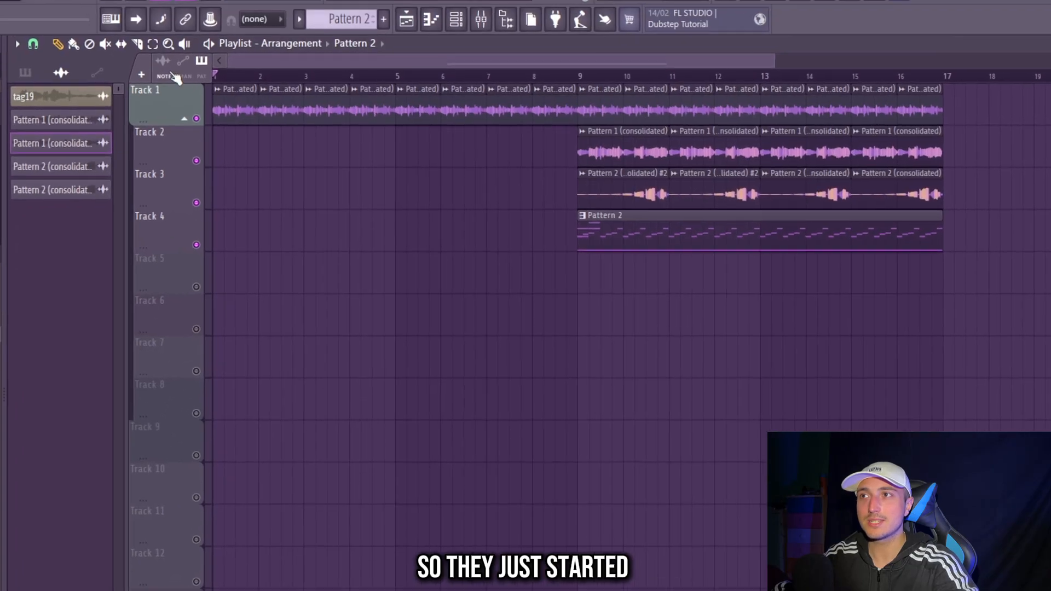
- Make the first Pattern 1 clip on Track 2 a unique copy, pitch it down an octave and listen to it
left_click(216, 106)
left_click(257, 305)
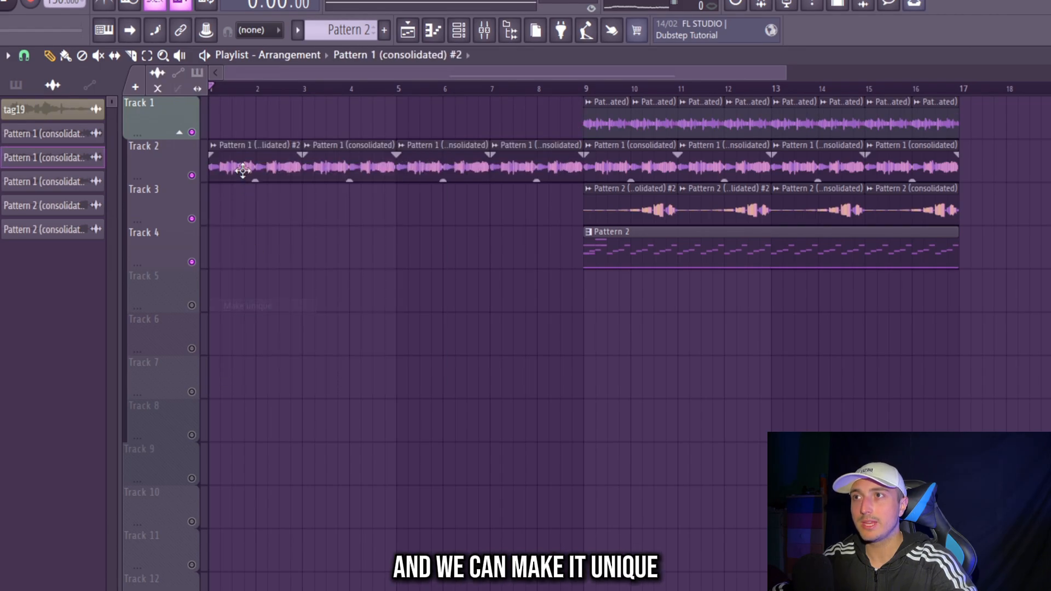
left_click_drag(413, 209, 409, 217)
key("Escape")
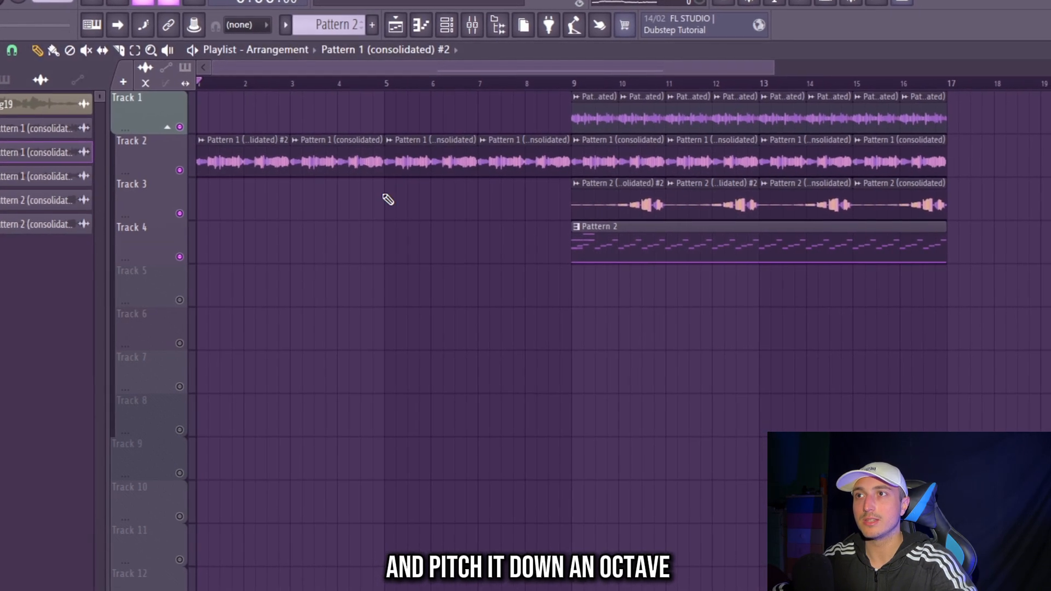
key("space")
- Replace the other Track 2 clips before bar 9 with copies of the unique clip, and split Pattern 2 by channel
right_click(377, 168)
right_click(441, 168)
right_click(547, 169)
key("ctrl+b")
key("ctrl+b")
key("ctrl+b")
left_click(511, 277, "ctrl")
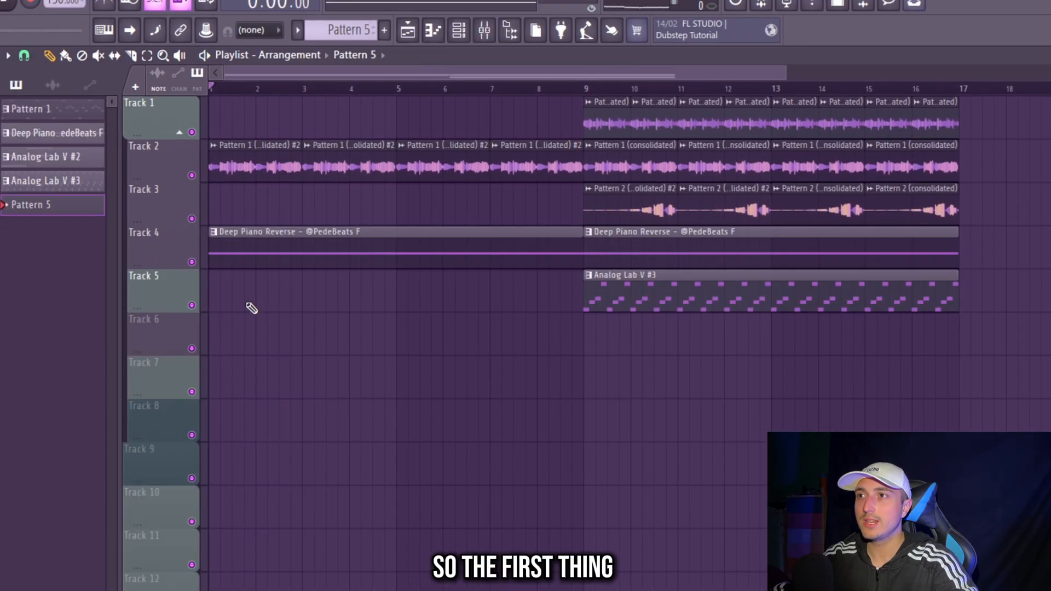
- Load the FAV v2 bass from the IMPERA Genesis Drum Kit into the channel rack and route it to mixer track 9
left_click(251, 308)
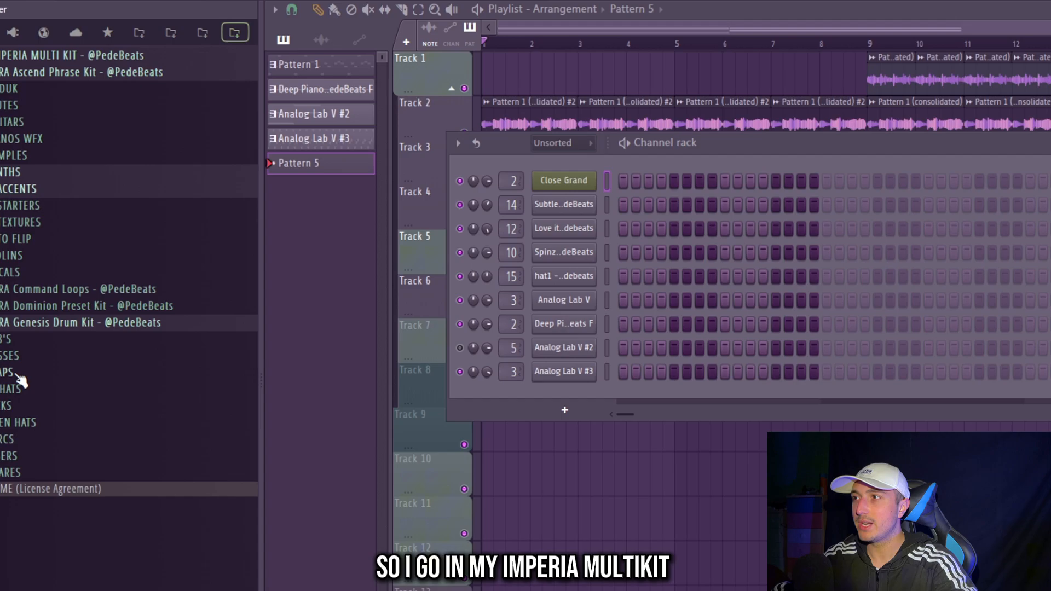
left_click(65, 341)
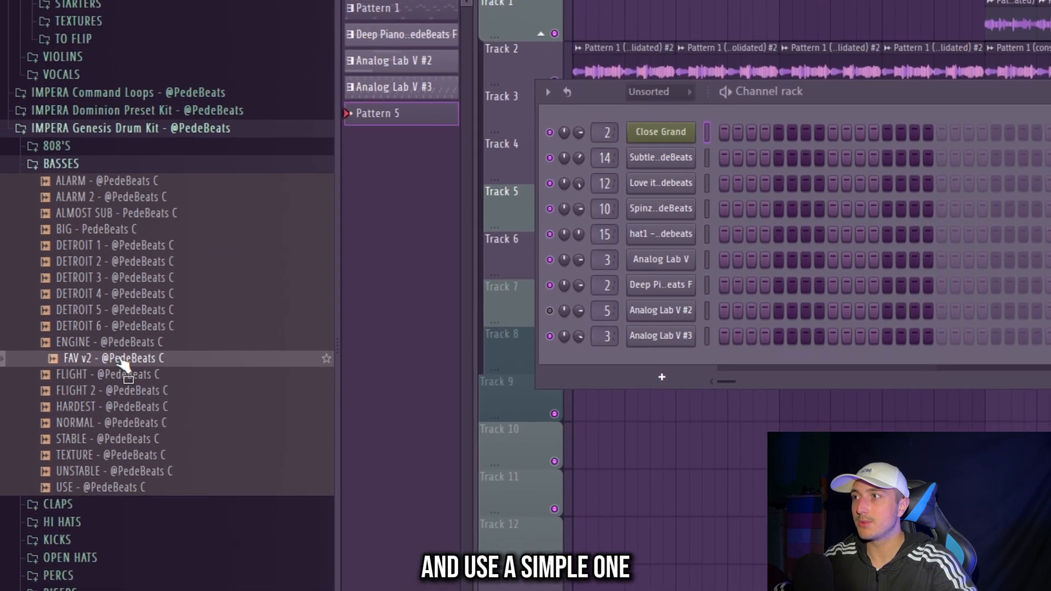
left_click(109, 373)
left_click_drag(109, 373, 609, 394)
left_click_drag(665, 365, 665, 356)
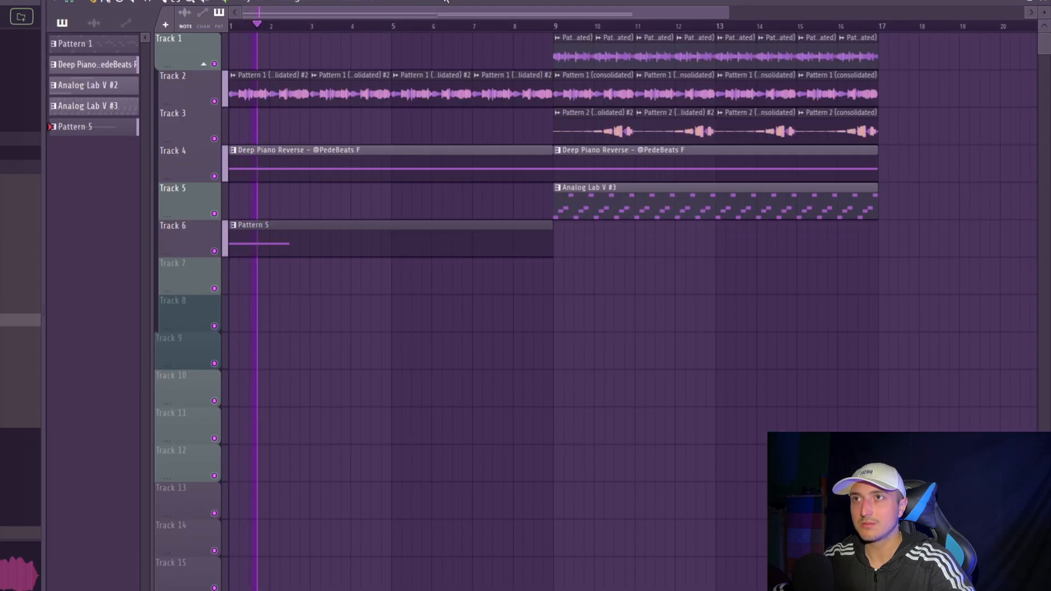
- Lay out F#4 bass notes of one and a half bars in Pattern 5, starting at bars 1, 3, 5 and 7
double_click(355, 256)
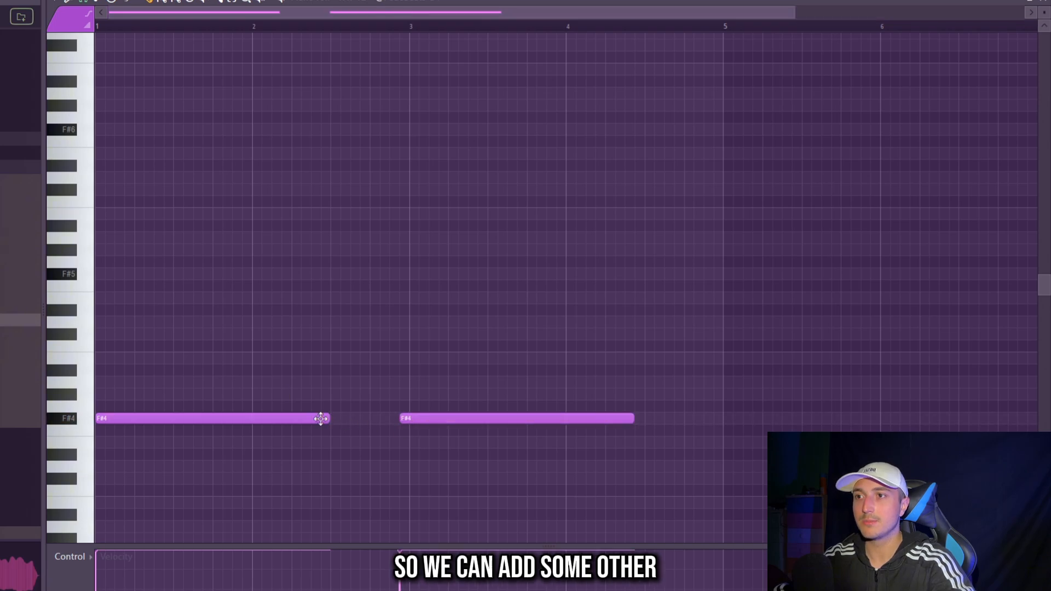
left_click_drag(393, 463, 390, 461)
scroll(356, 450, "down", 3)
key("space")
scroll(403, 439, "down", 2)
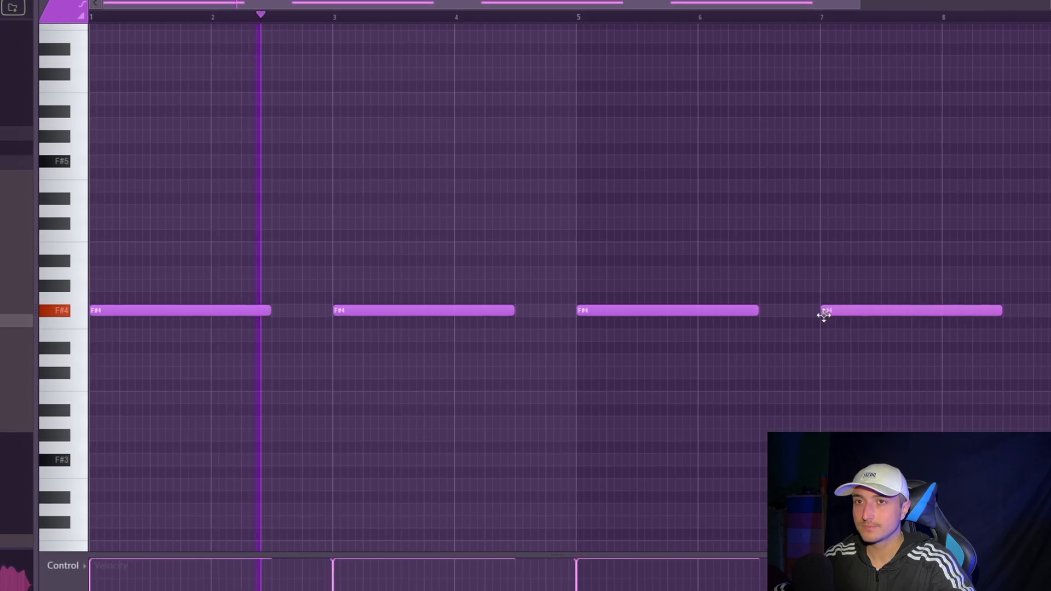
- Add short G4 bass notes after the F#4 notes of bars 3 and 7, extending them to bars 5 and 9
scroll(818, 350, "up", 2)
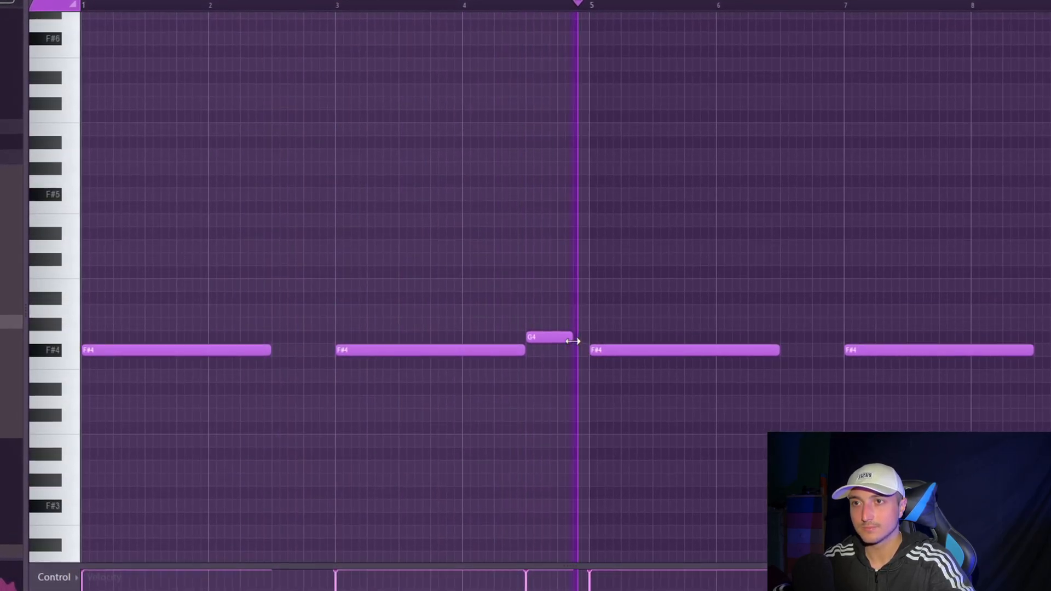
left_click_drag(1034, 367, 814, 340)
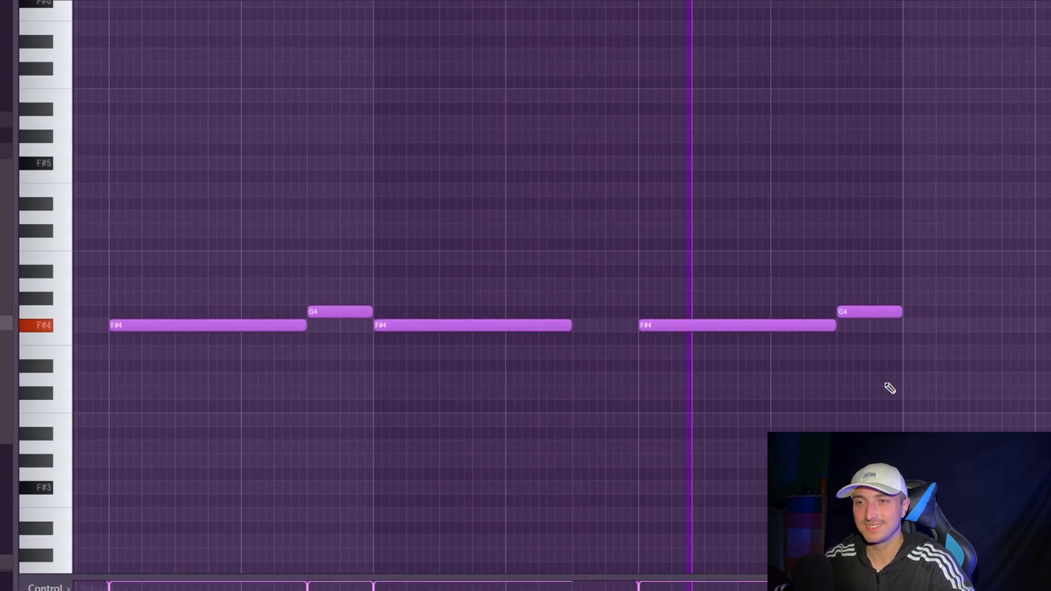
scroll(908, 383, "down", 3)
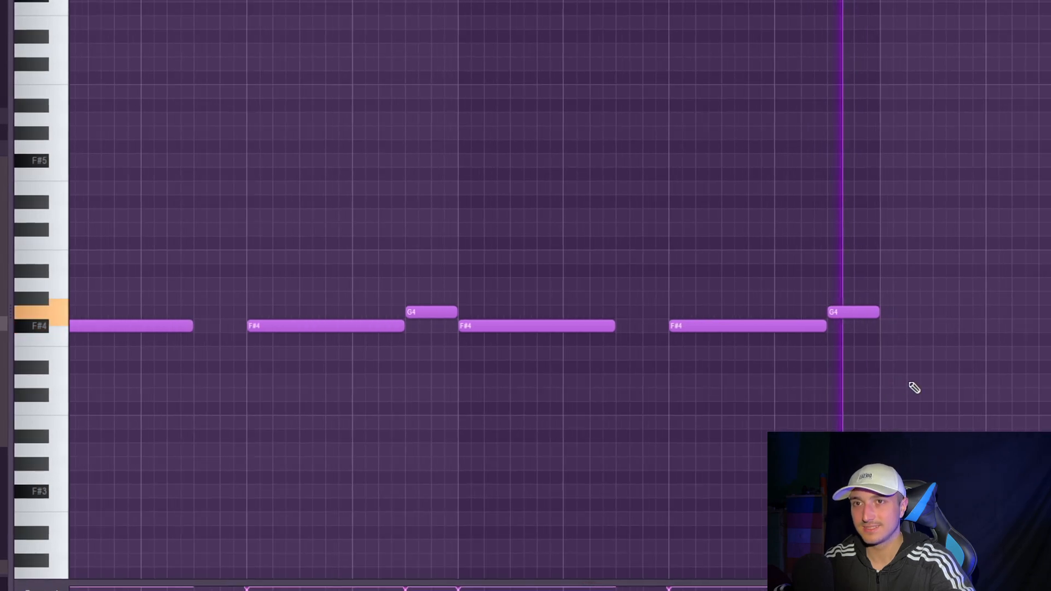
- Check the G4 bass note against the key and set the piano roll's scale highlighting to Phrygian on F#
scroll(418, 312, "up", 3)
left_click_drag(460, 385, 445, 294)
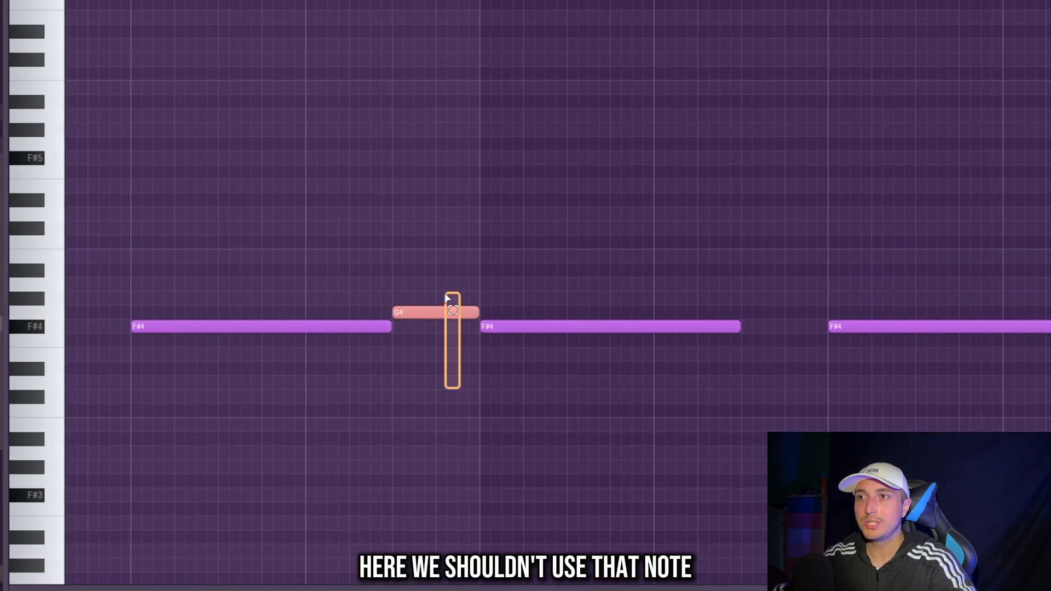
right_click(416, 382)
left_click(171, 21)
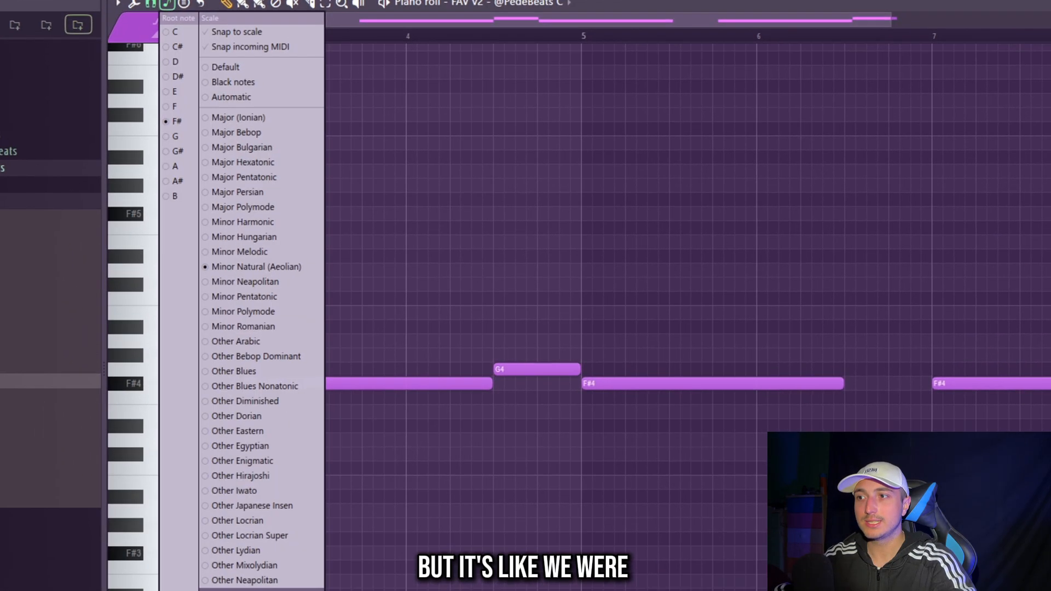
left_click(235, 538)
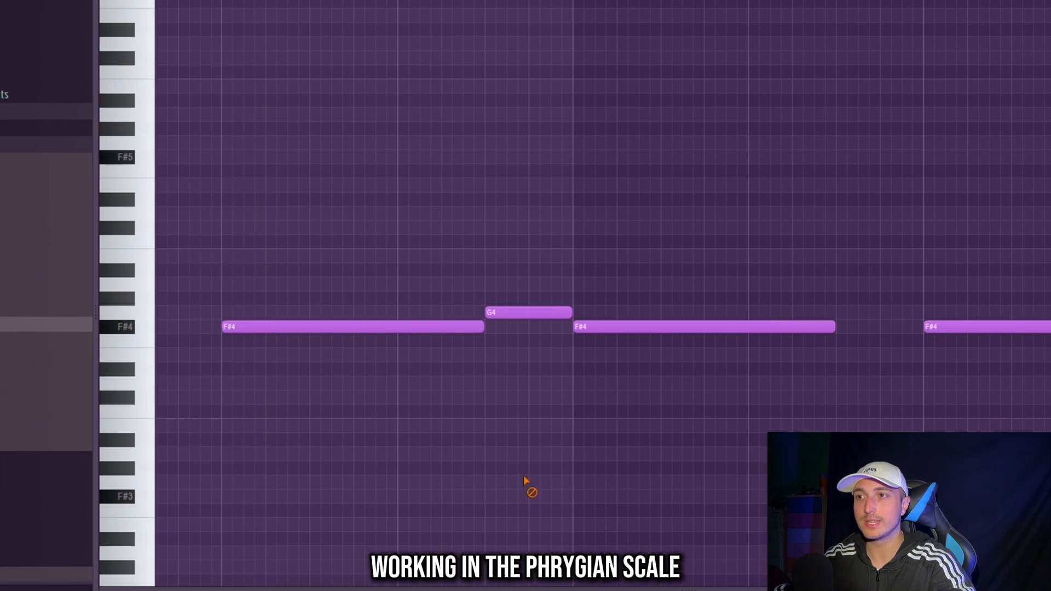
- Place the ARp 7.1 synth accent from the IMPERA Ascend Phrase Kit on Track 7, in the bass pause of bar 2
scroll(546, 277, "up", 2)
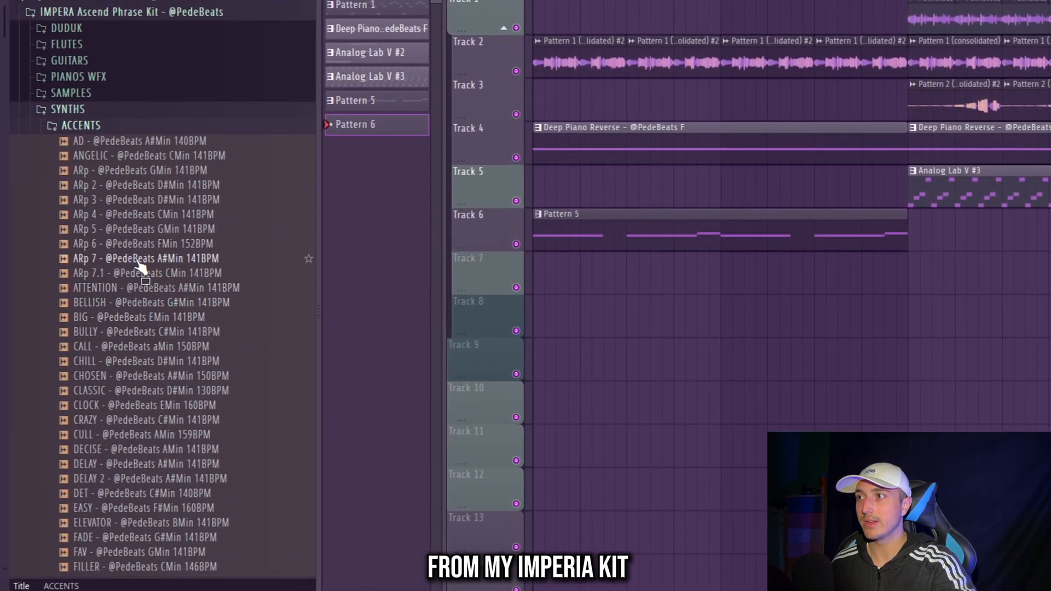
left_click(134, 273)
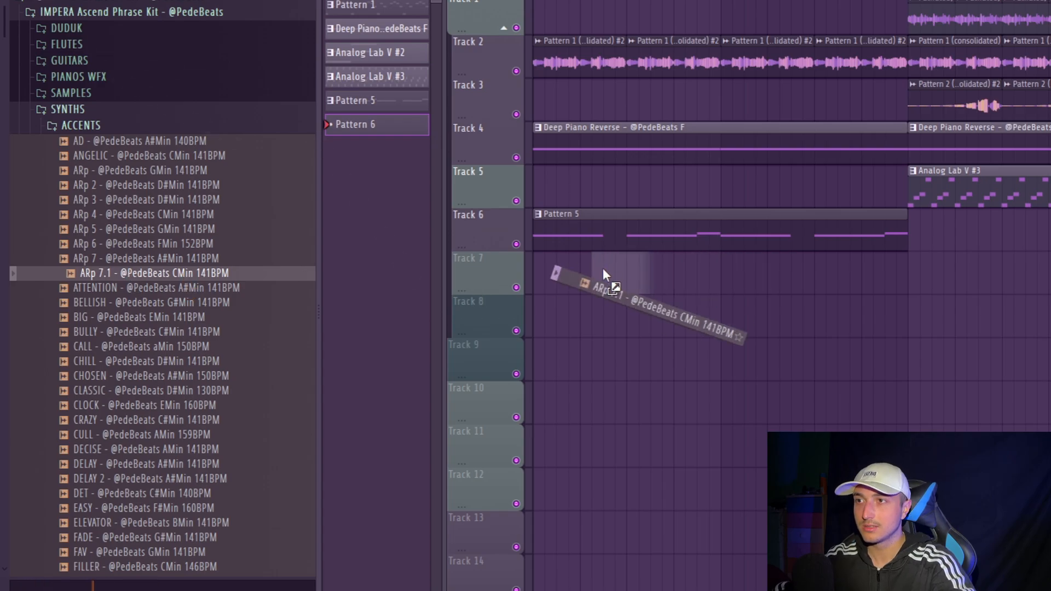
left_click_drag(602, 278, 603, 279)
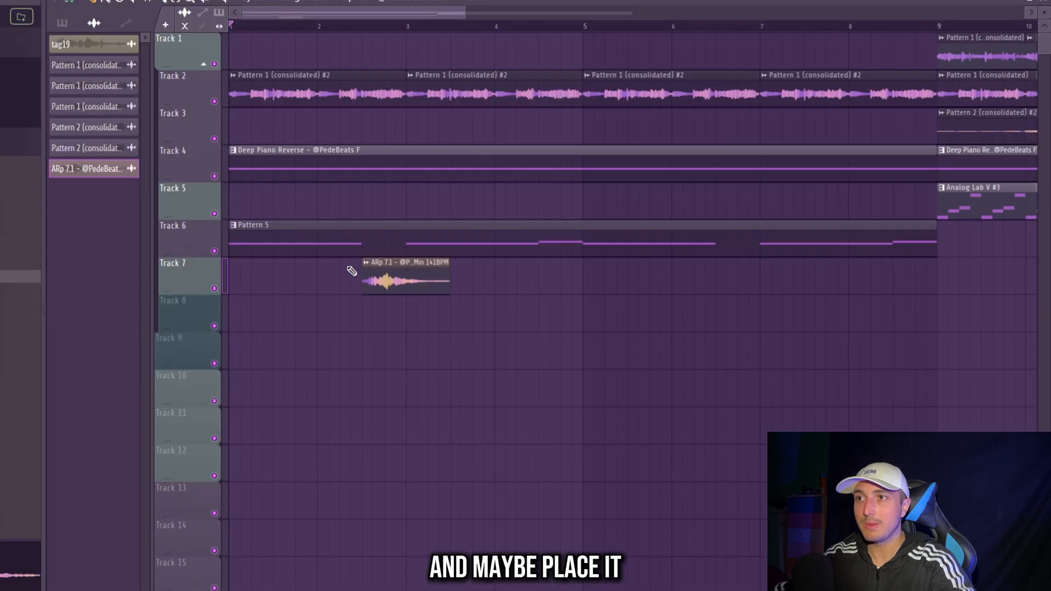
- Lower the pitch of the ARp 7.1 clip and place a copy on Track 7 in the bass pause of bar 6
double_click(393, 269)
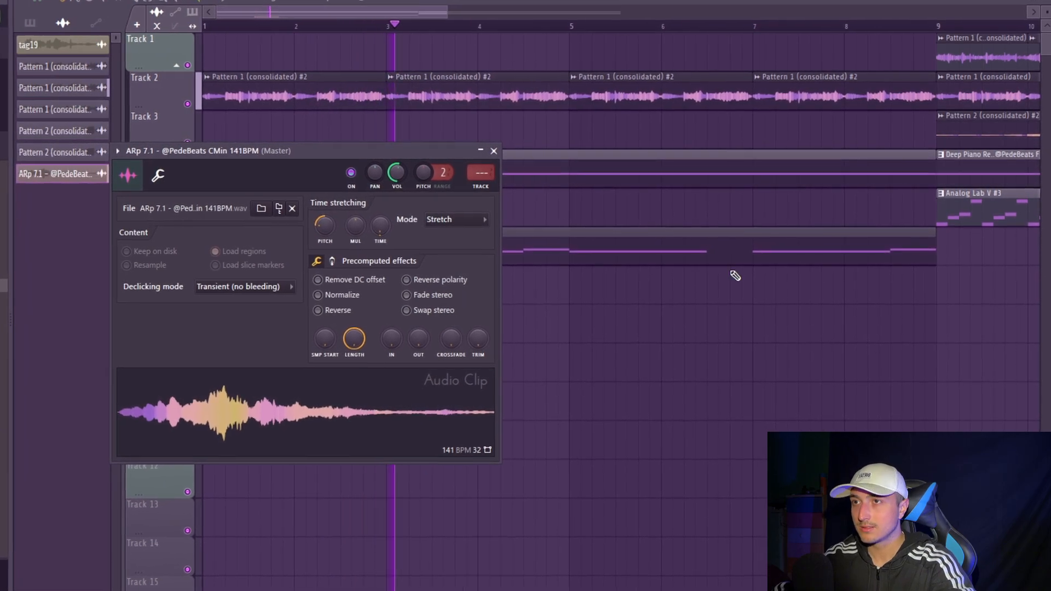
key("Escape")
left_click_drag(744, 297, 727, 307)
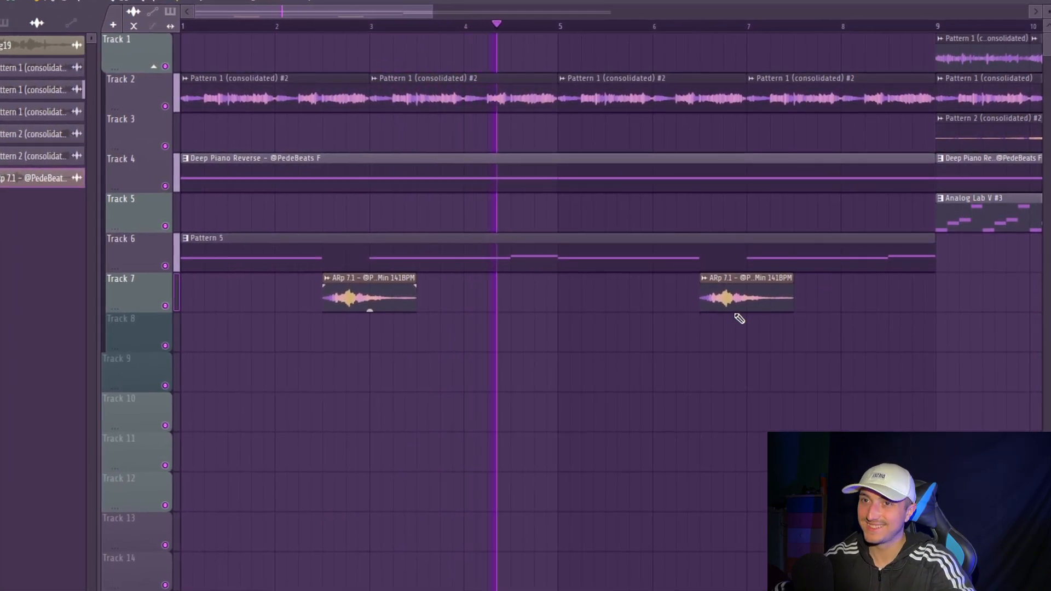
double_click(726, 287)
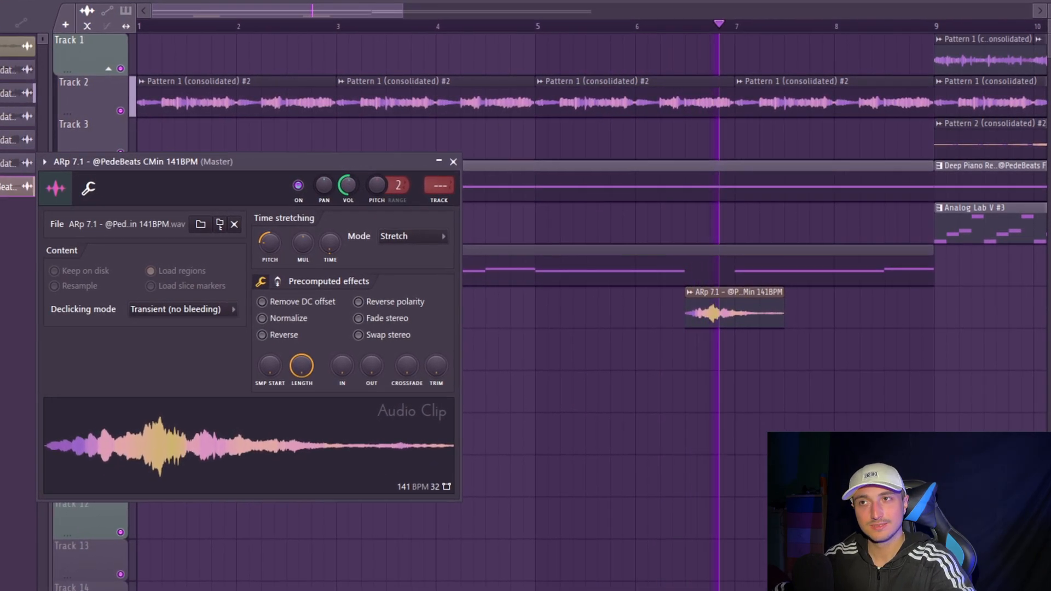
key("Escape")
scroll(718, 385, "down", 4)
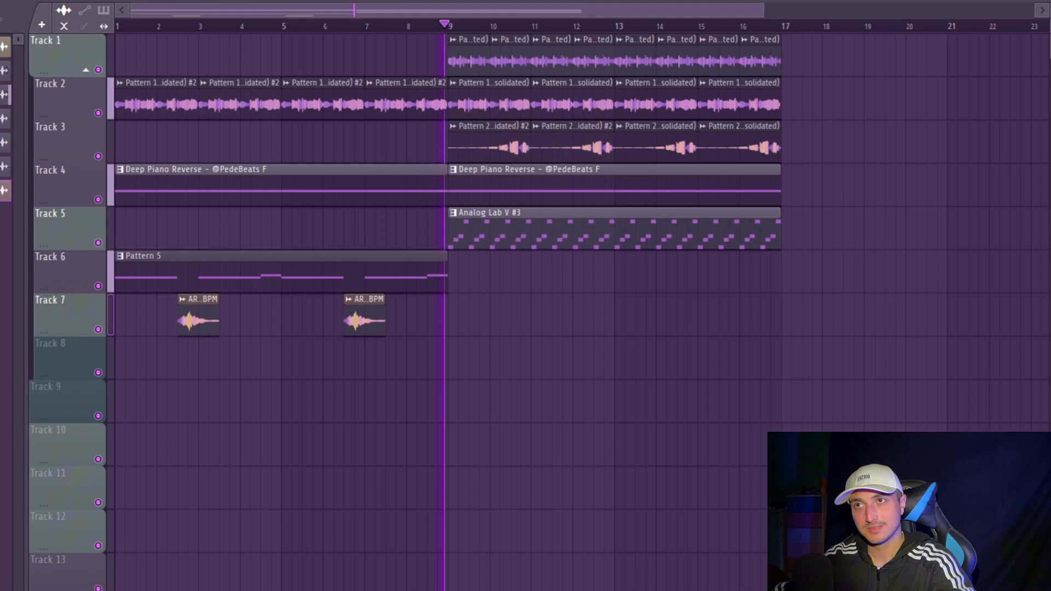
key("ctrl+a")
left_click_drag(966, 378, 137, 54, "ctrl")
left_click_drag(968, 378, 426, 54, "ctrl")
left_click(1027, 347, "ctrl")
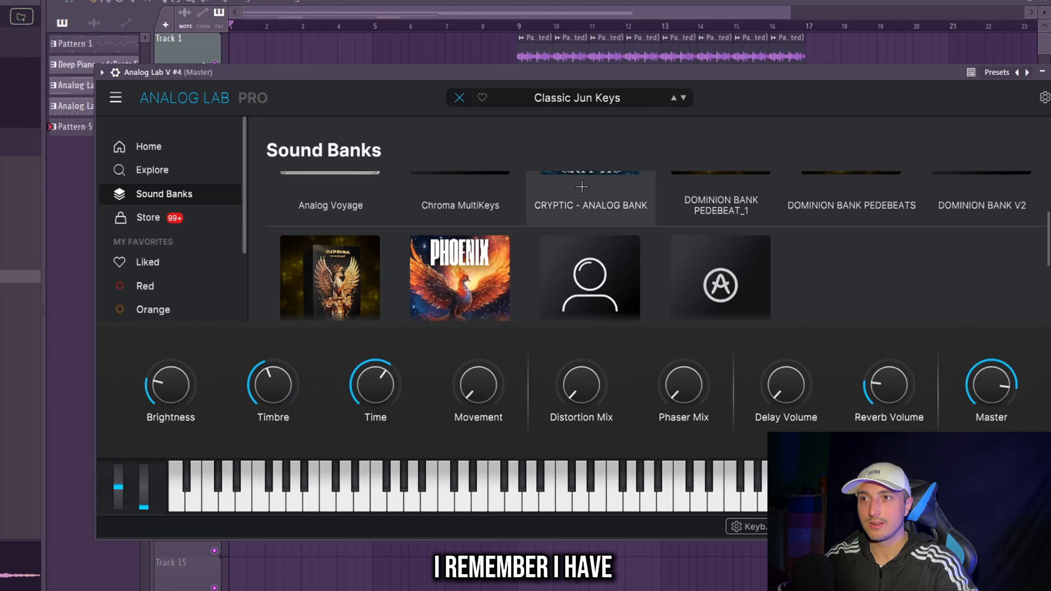
- Load the LEAD 3 preset from the PHOENIX BANK PedeBeats sound bank into Analog Lab V #4
left_click(460, 274)
scroll(465, 268, "down", 3)
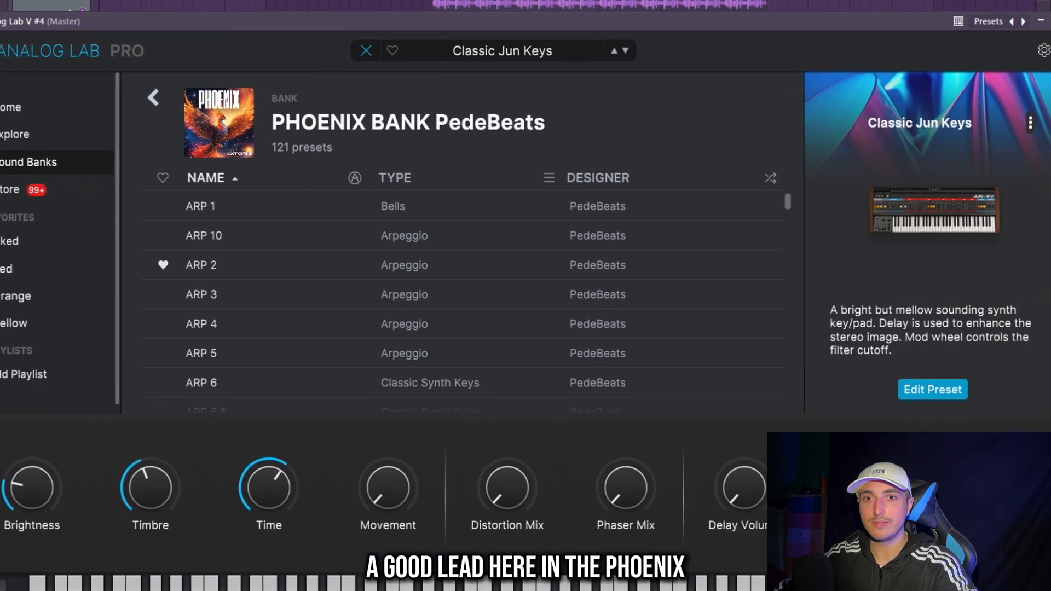
scroll(279, 289, "down", 10)
left_click(280, 257)
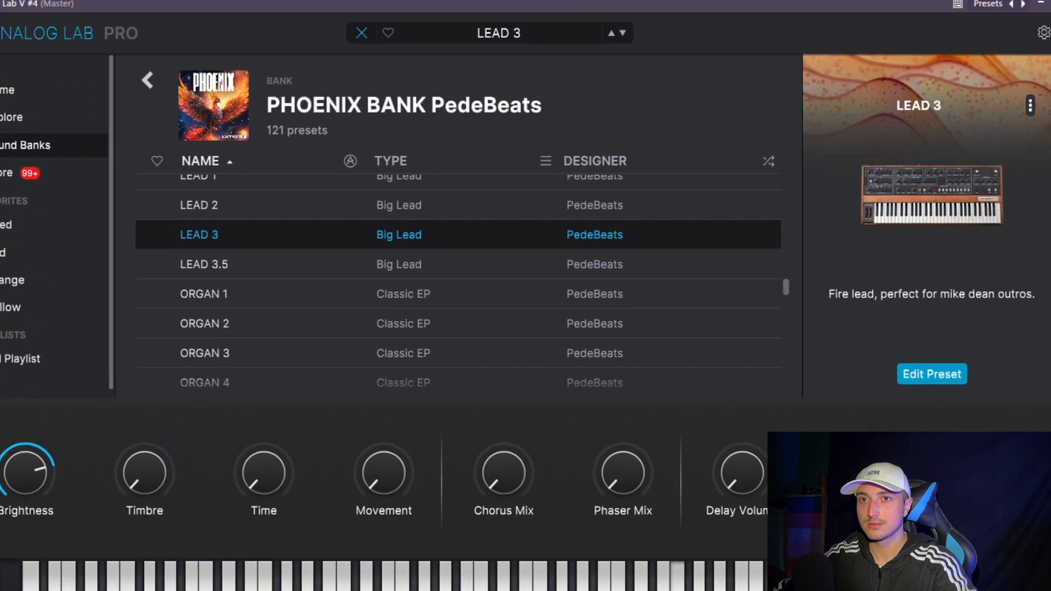
- Write a short F#6, D6, C#6 lead motif for Analog Lab V #4, repeated at bars 1, 3, 5 and 7, and play it
key("F6")
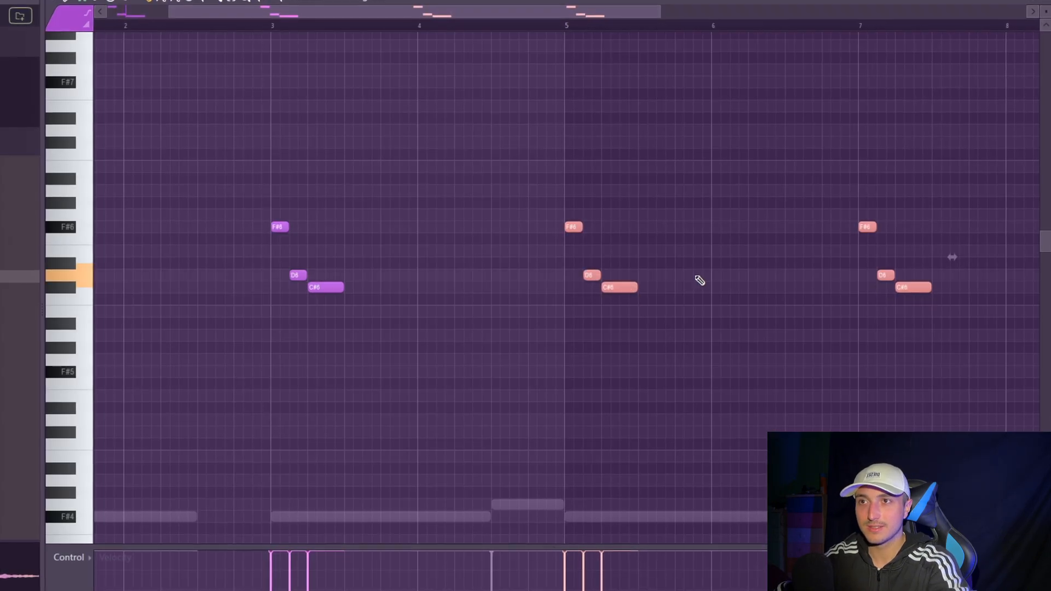
scroll(698, 277, "down", 3)
left_click_drag(782, 339, 629, 230)
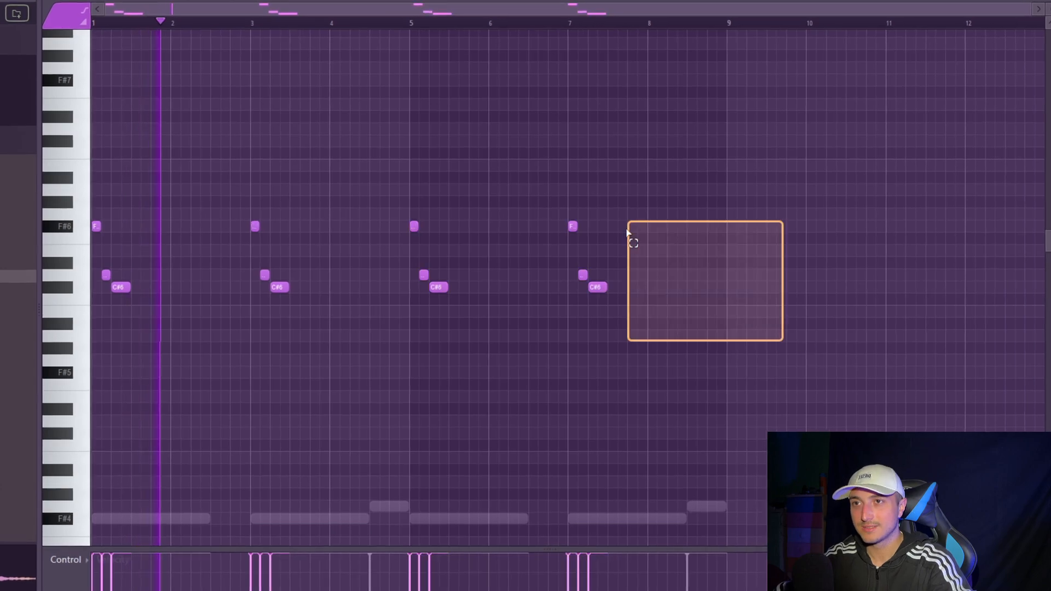
left_click(740, 212, "ctrl")
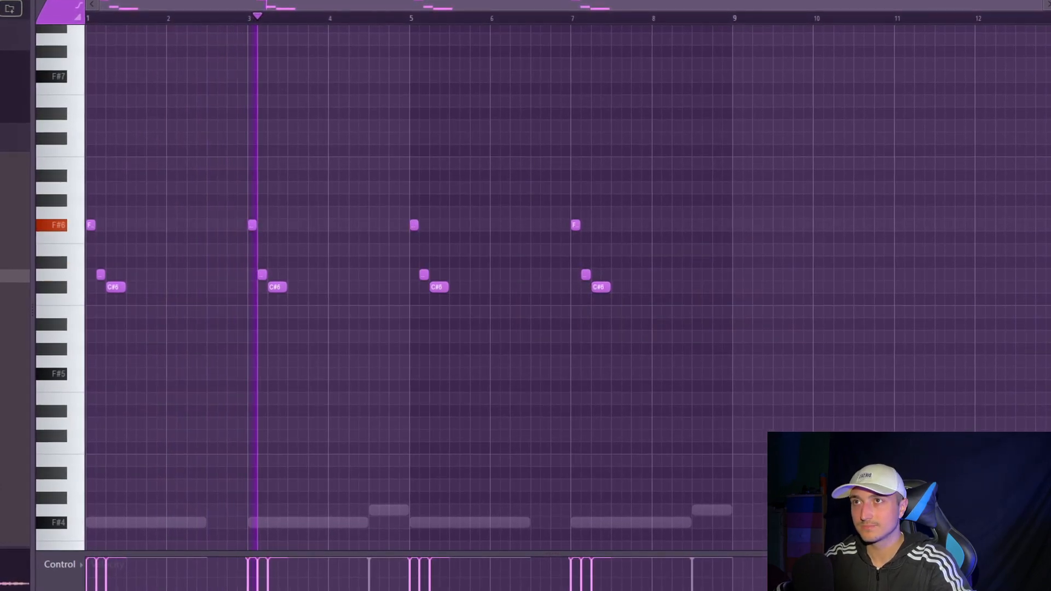
- Extend the lead melody with a descending run D7, C#7, B6, F#6, D6, C#6, B5 from the end of bar 7 through bar 8
key("F6")
key("F6")
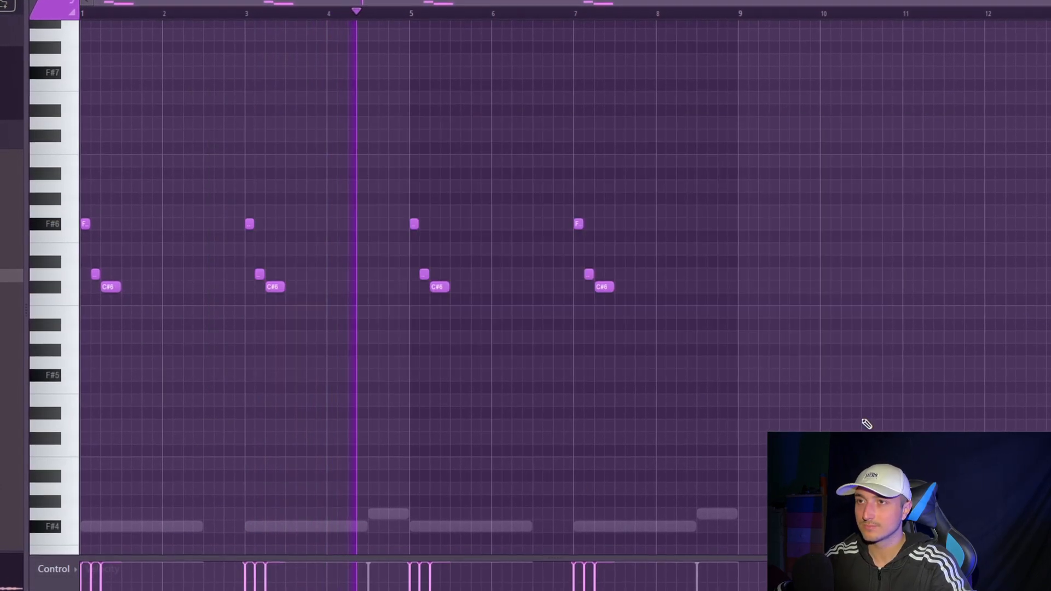
left_click_drag(845, 421, 85, 184)
left_click(838, 317, "ctrl")
scroll(731, 332, "up", 3)
scroll(602, 341, "down", 1)
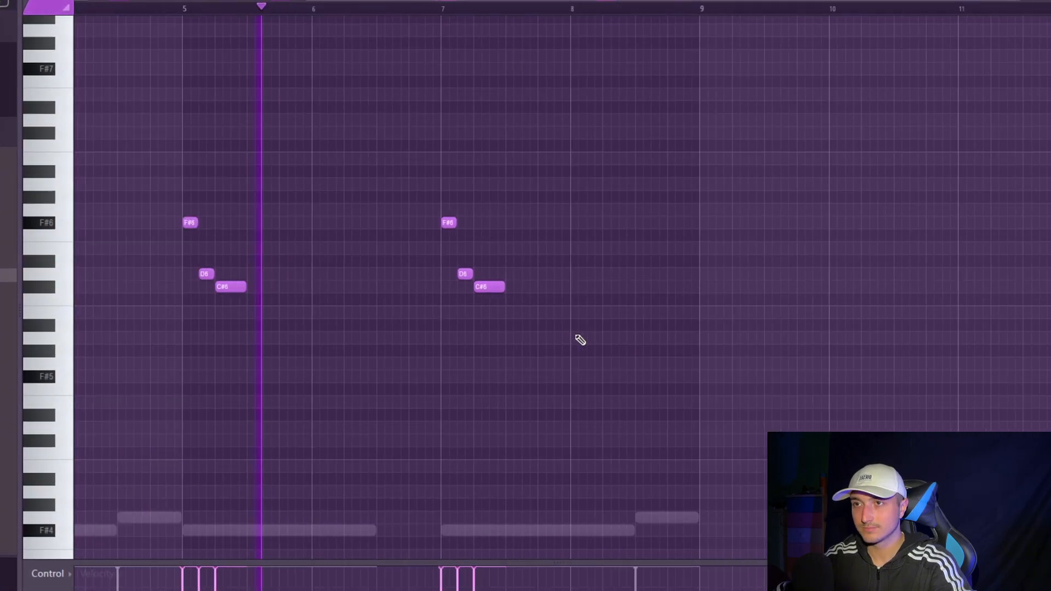
scroll(576, 336, "up", 2)
scroll(564, 306, "down", 2)
scroll(575, 278, "up", 3)
left_click_drag(569, 304, 560, 393)
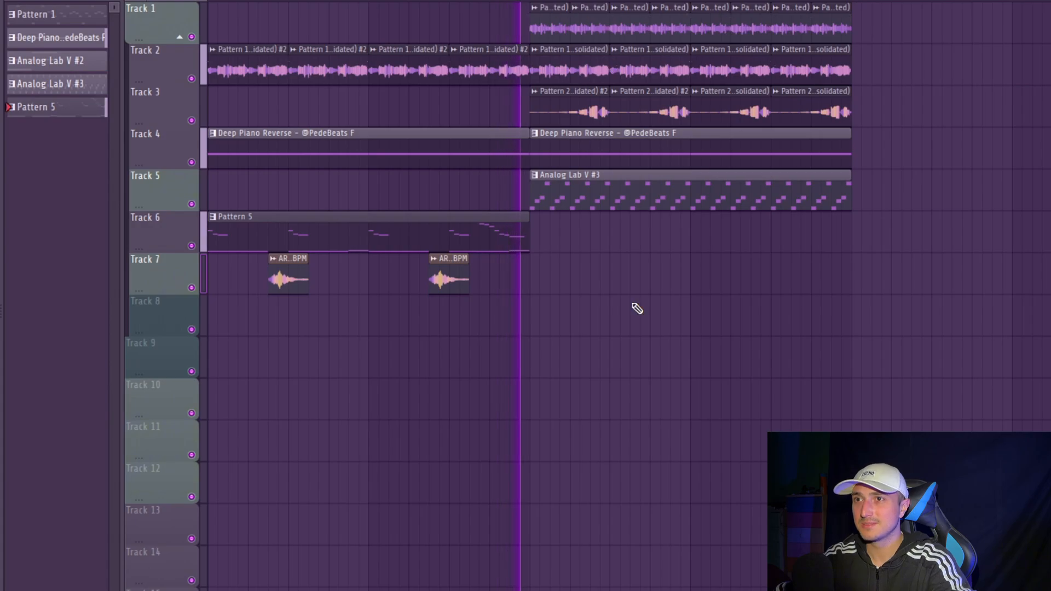
key("ctrl+a")
key("ctrl+d")
scroll(962, 376, "down", 1)
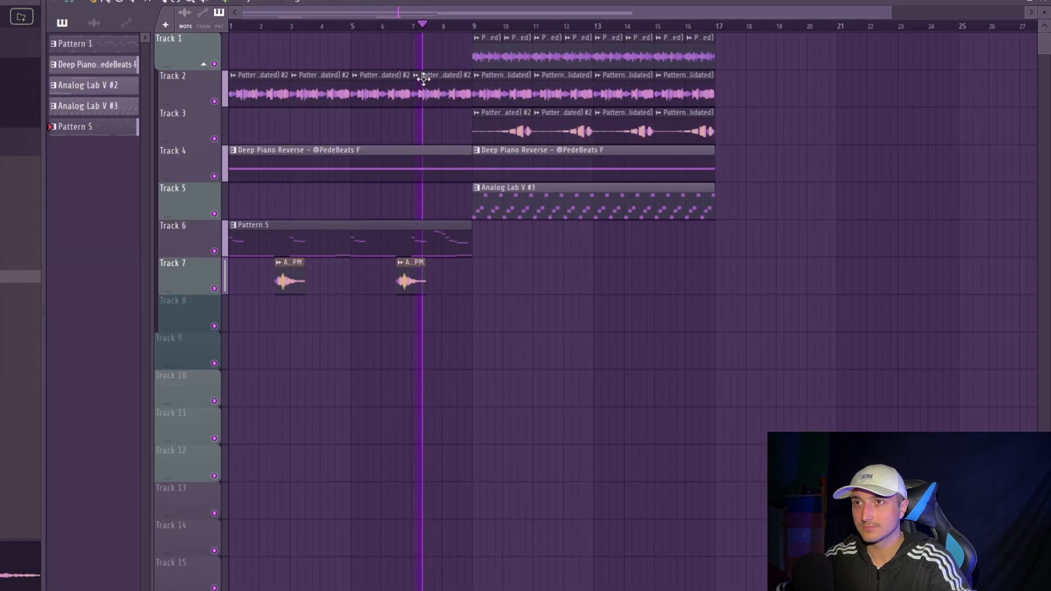
- Move the whole arrangement to start at bar 9 and fill bars 1 to 8 of Track 2 with copies of its Pattern 1 clips
left_click_drag(401, 223, 230, 35)
left_click(837, 333, "ctrl")
left_click_drag(969, 334, 229, 34)
left_click_drag(859, 331, 230, 35)
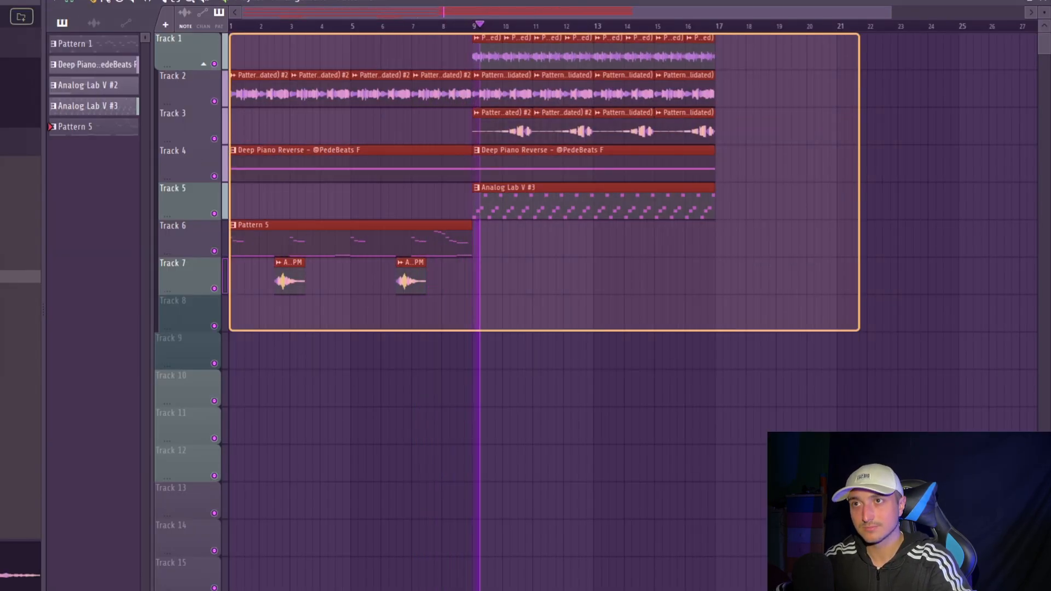
left_click(832, 317, "ctrl")
left_click_drag(896, 293, 229, 32)
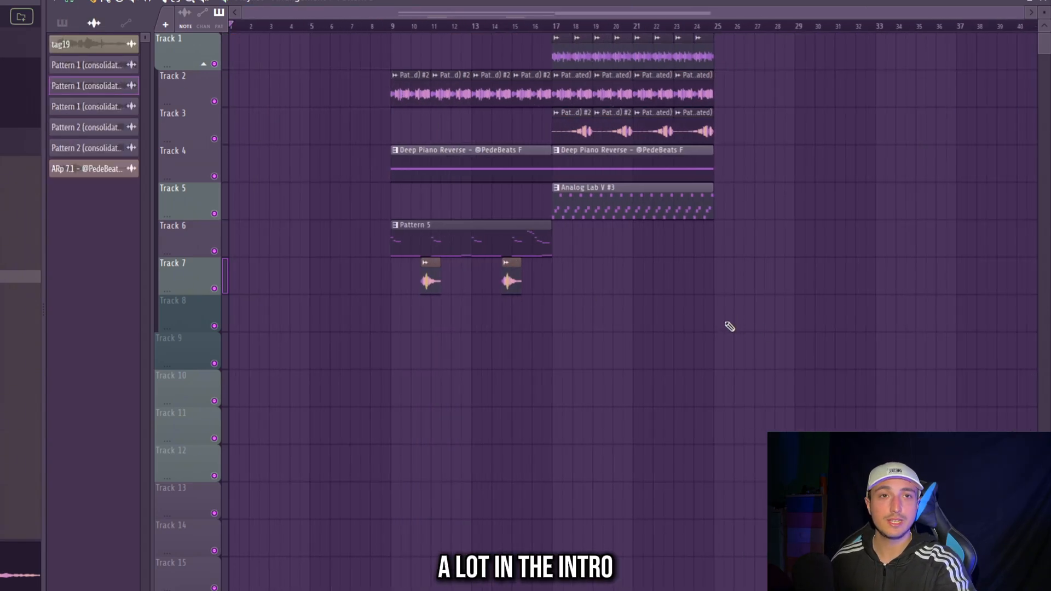
left_click_drag(521, 137, 255, 96)
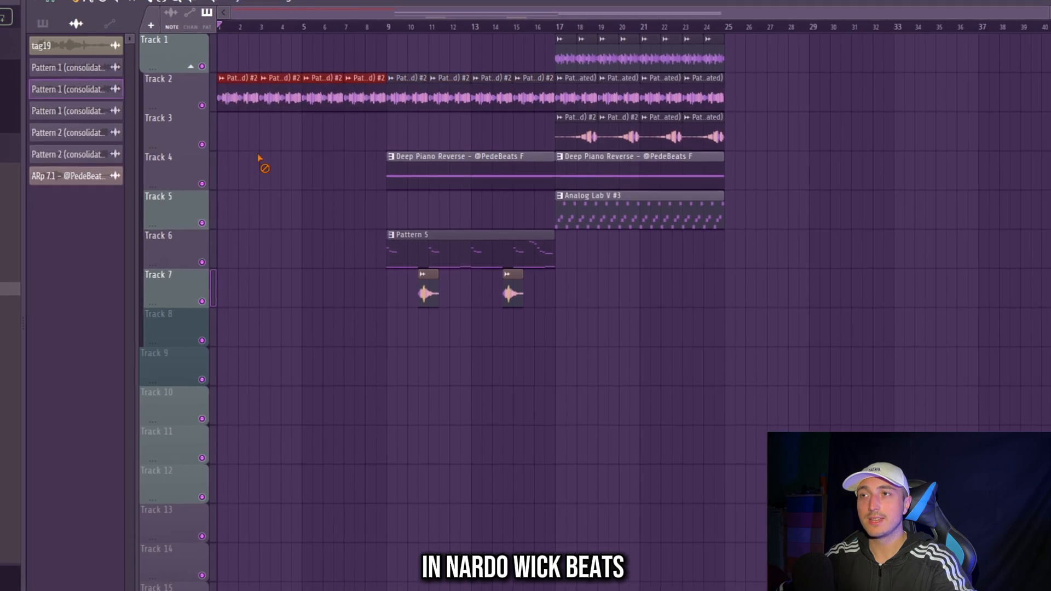
left_click(271, 158, "ctrl")
- Create a channel pitch automation for Pattern 1 (consolidated) #2 on Track 1 over bars 1 to 4, with a slight upward ramp
scroll(256, 198, "up", 3)
left_click_drag(359, 31, 209, 39)
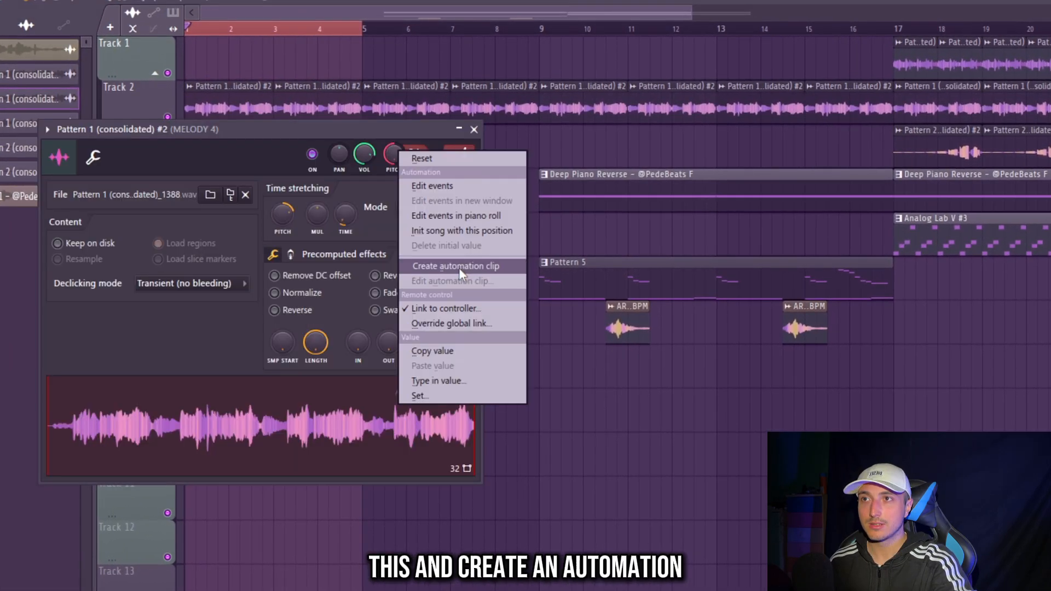
left_click(459, 266)
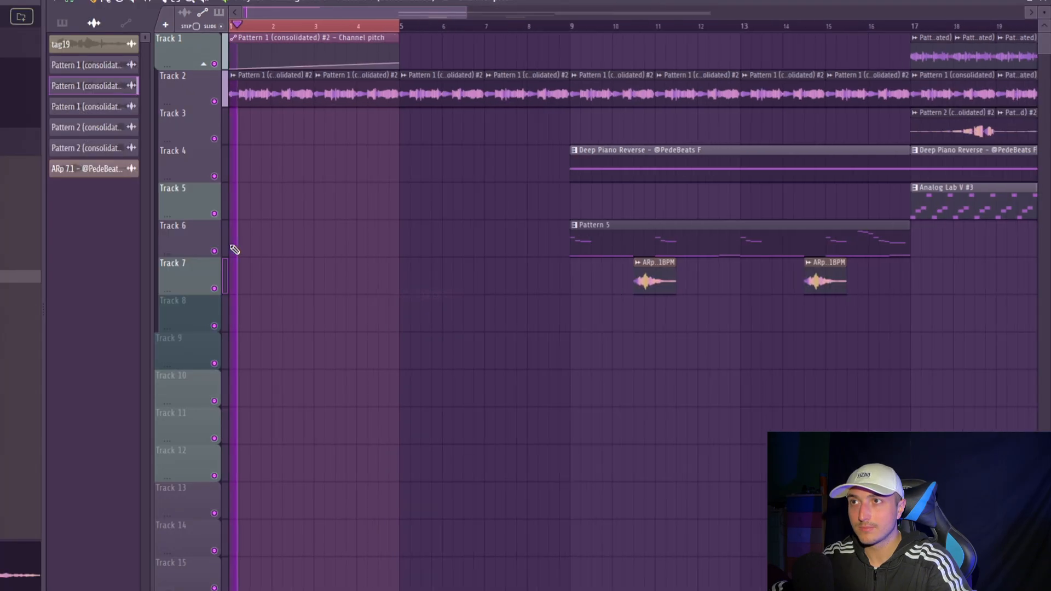
scroll(446, 30, "up", 3)
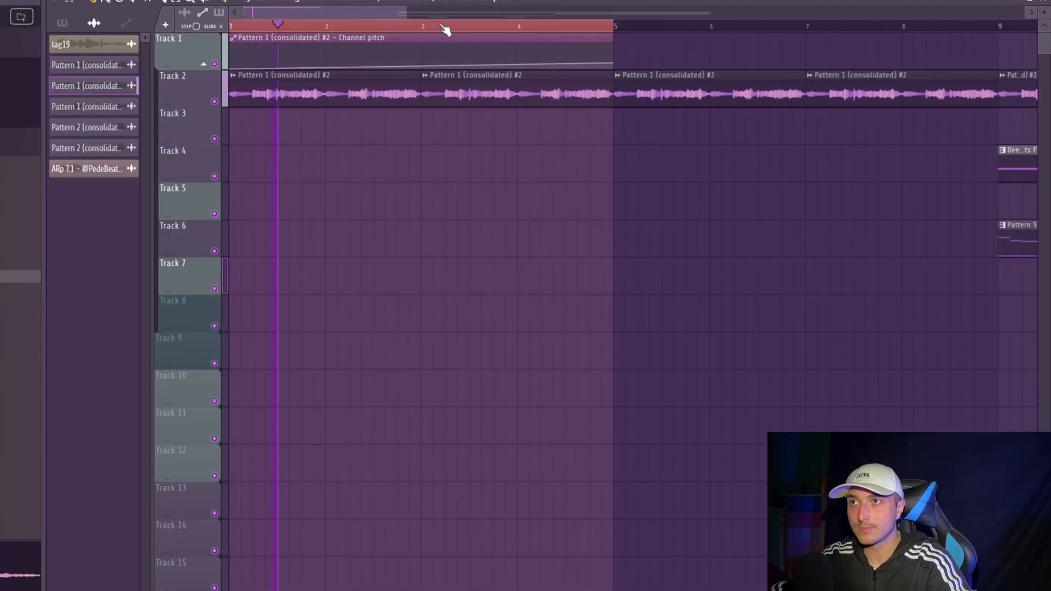
right_click(441, 26)
scroll(662, 148, "down", 4)
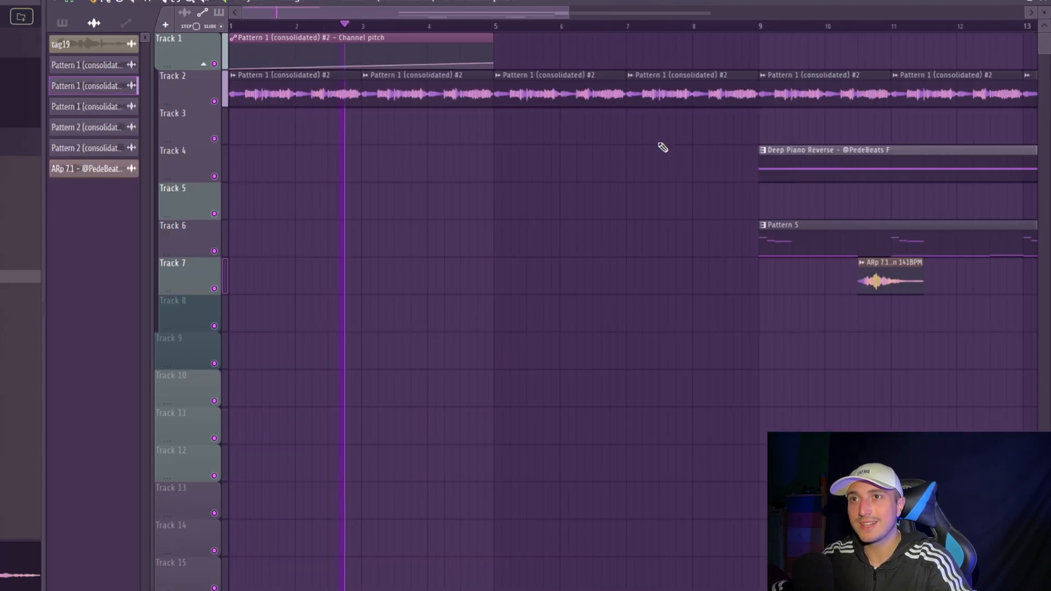
scroll(578, 205, "down", 2)
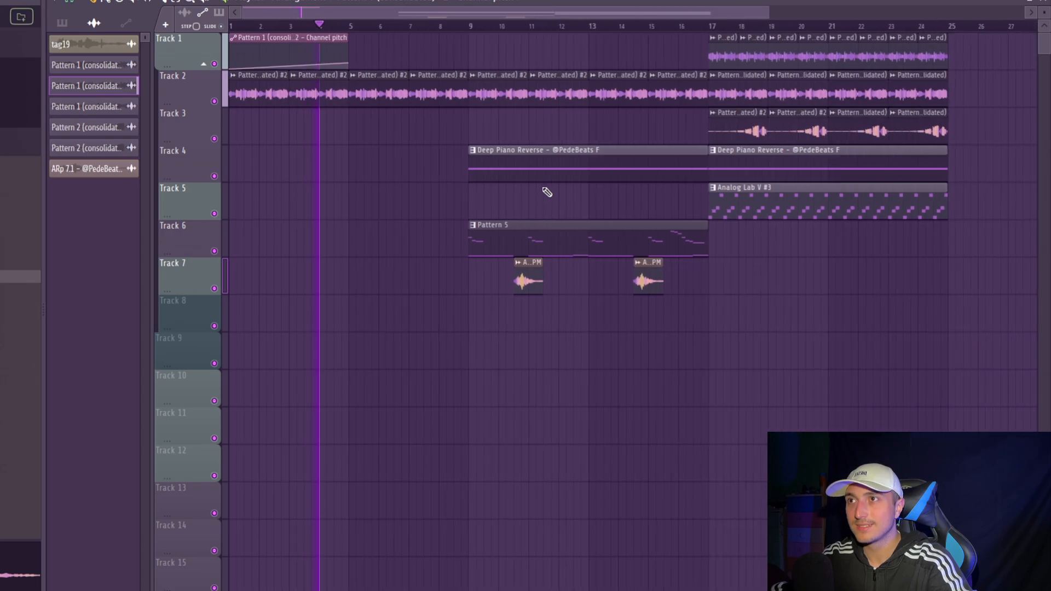
- Listen to the arrangement from the pitch-automated intro into the section that starts at bar 9
left_click_drag(952, 340, 223, 41)
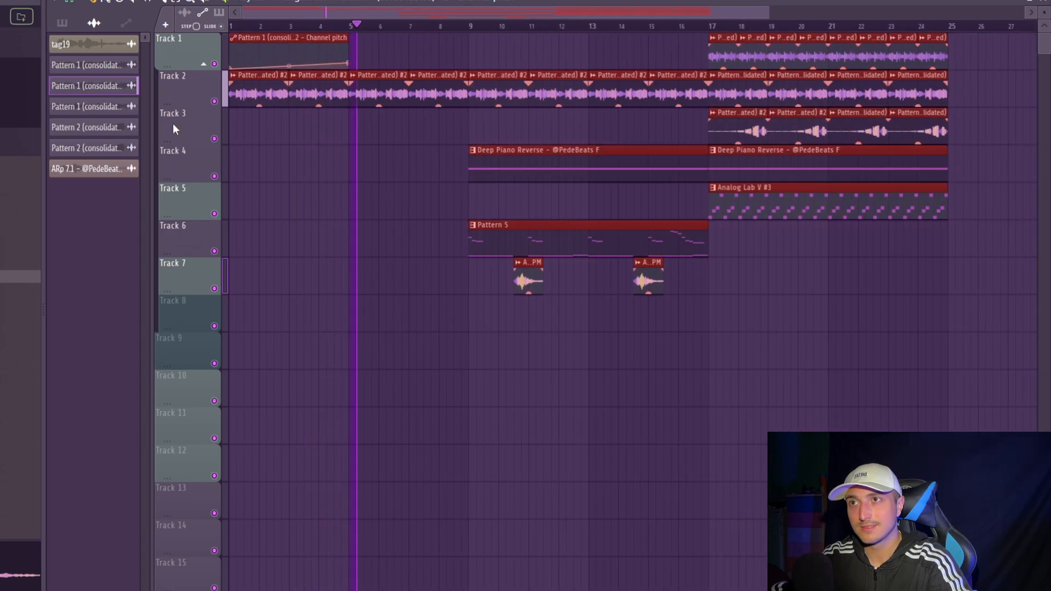
left_click_drag(873, 330, 225, 38)
left_click(457, 378, "ctrl")
left_click_drag(939, 370, 223, 50)
left_click(922, 336)
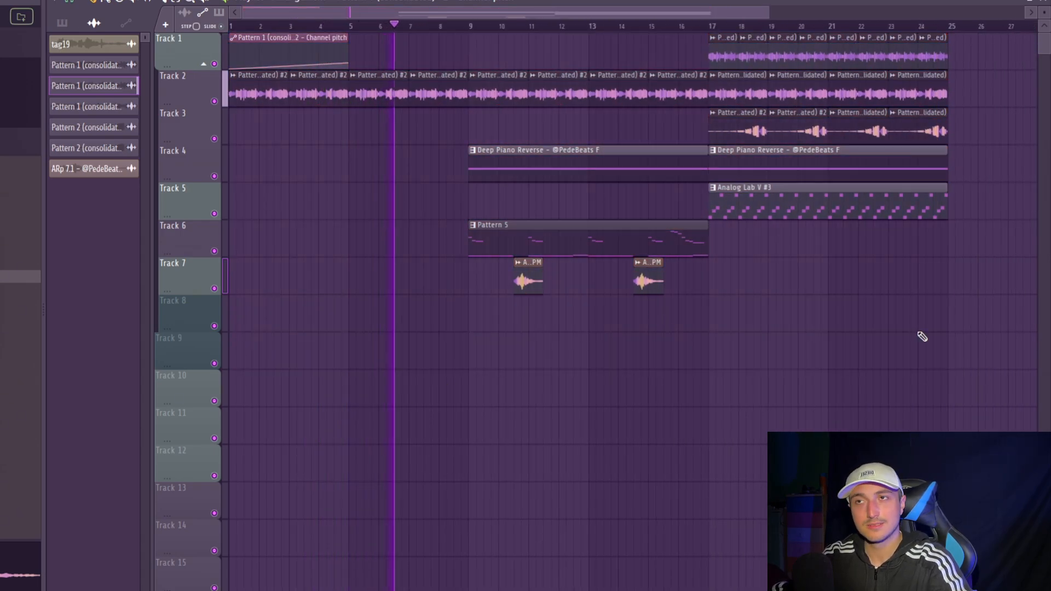
left_click(496, 301, "ctrl")
left_click_drag(945, 327, 228, 37)
left_click(938, 340, "ctrl")
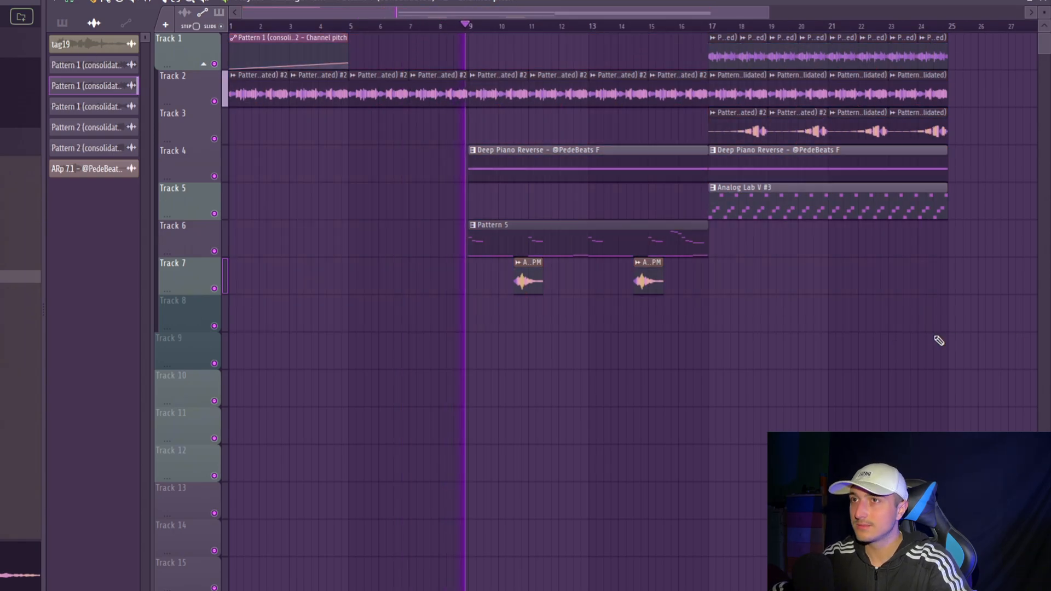
left_click_drag(980, 344, 225, 41)
left_click(507, 407, "ctrl")
left_click_drag(877, 369, 227, 36)
left_click(967, 346, "ctrl")
left_click(668, 406, "ctrl")
left_click_drag(969, 348, 225, 40)
left_click(924, 255)
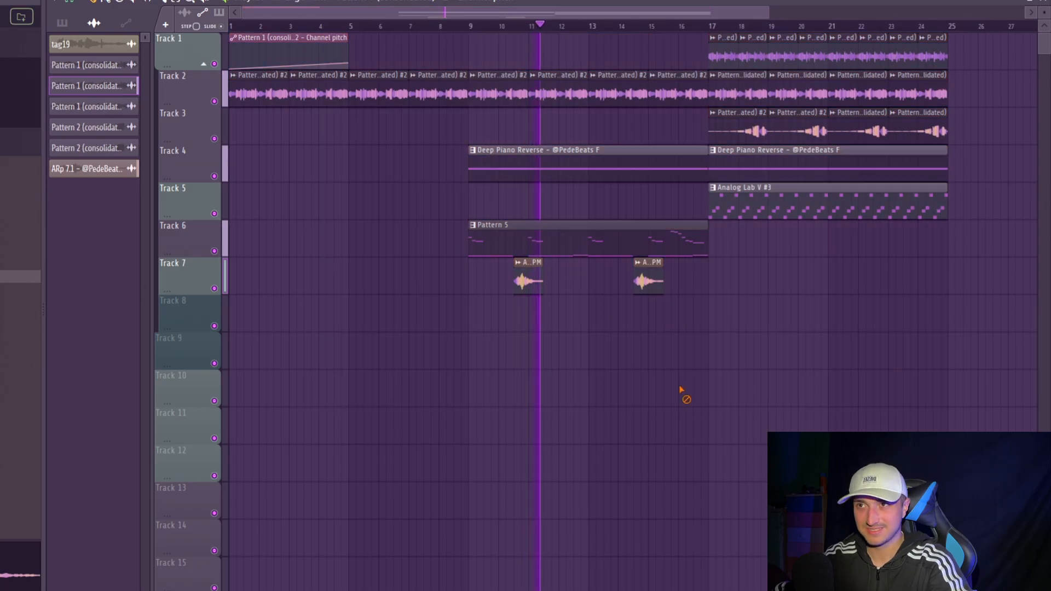
left_click_drag(928, 404, 228, 34)
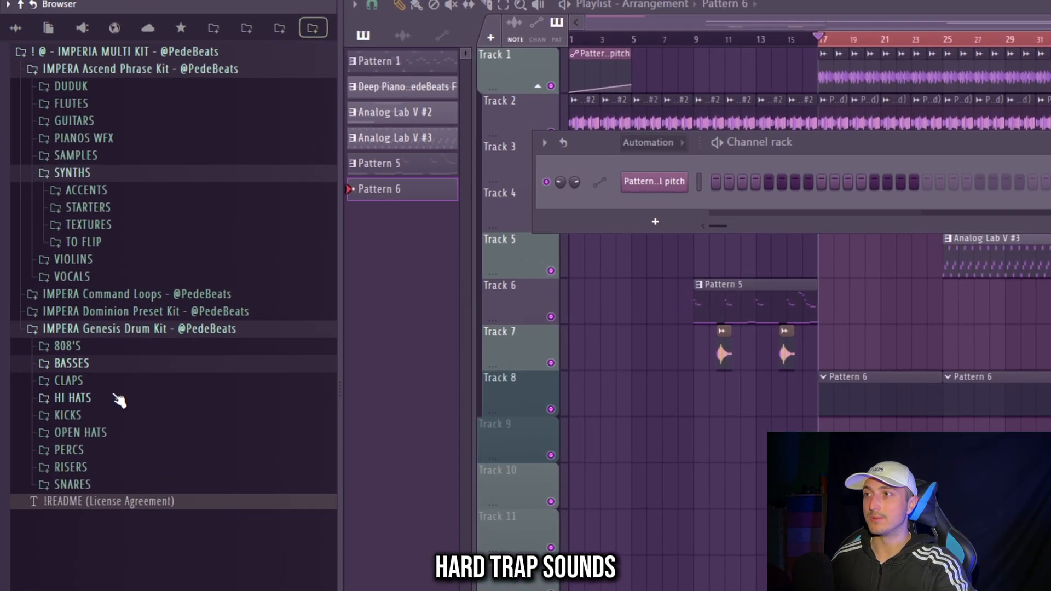
- Choose a clap from the CLAPS folder of the IMPERA Genesis Drum Kit for Pattern 6
left_click(106, 381)
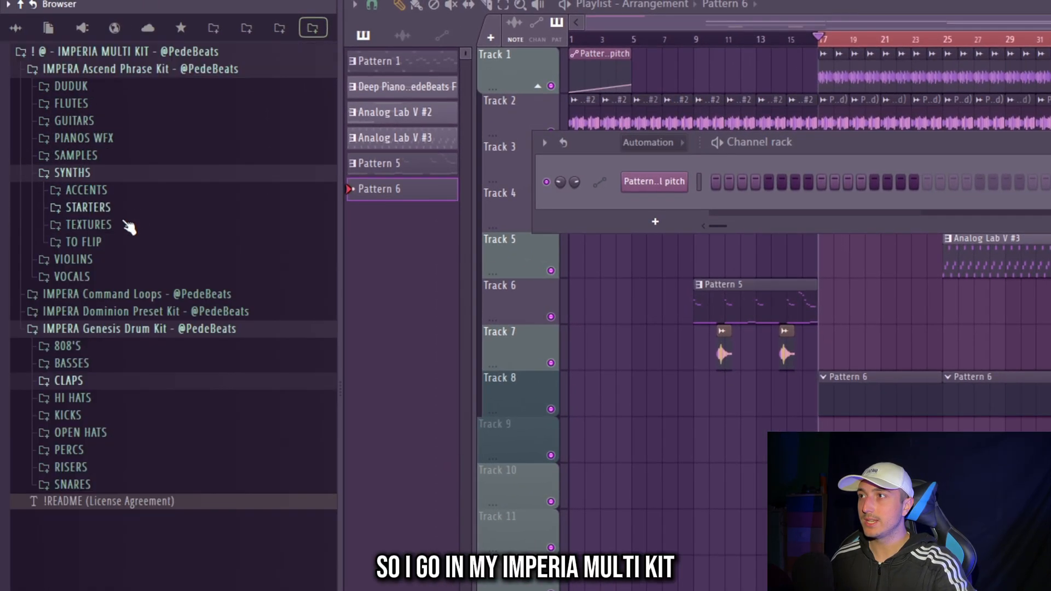
left_click(63, 377)
left_click(122, 466)
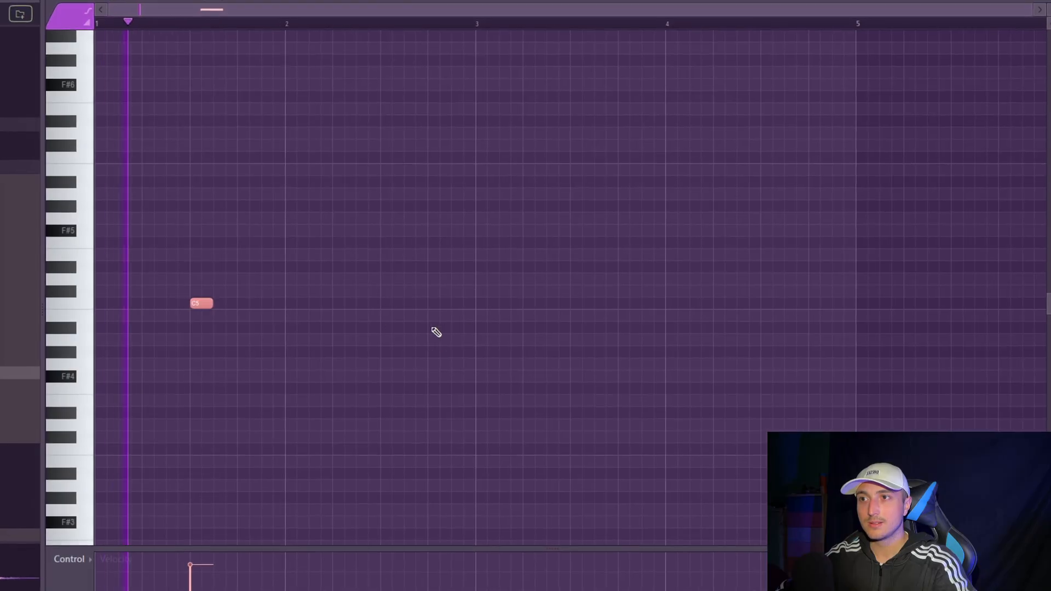
- Write C5 claps on beat 3 of bars 1 to 4 plus an extra one early in bar 4, and repeat them over bars 5 to 8
left_click_drag(410, 312, 455, 310)
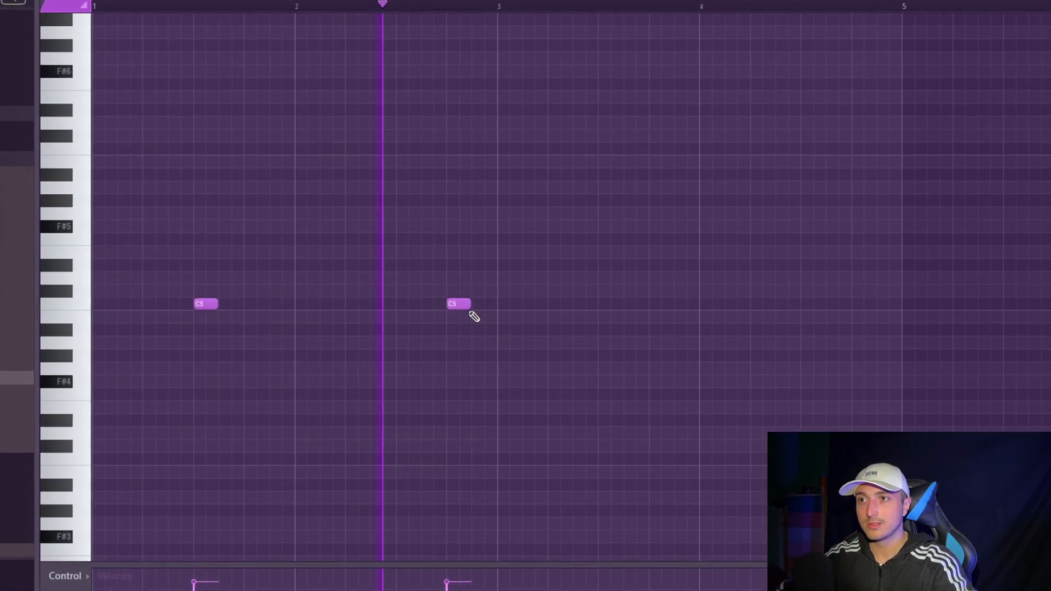
left_click(621, 303)
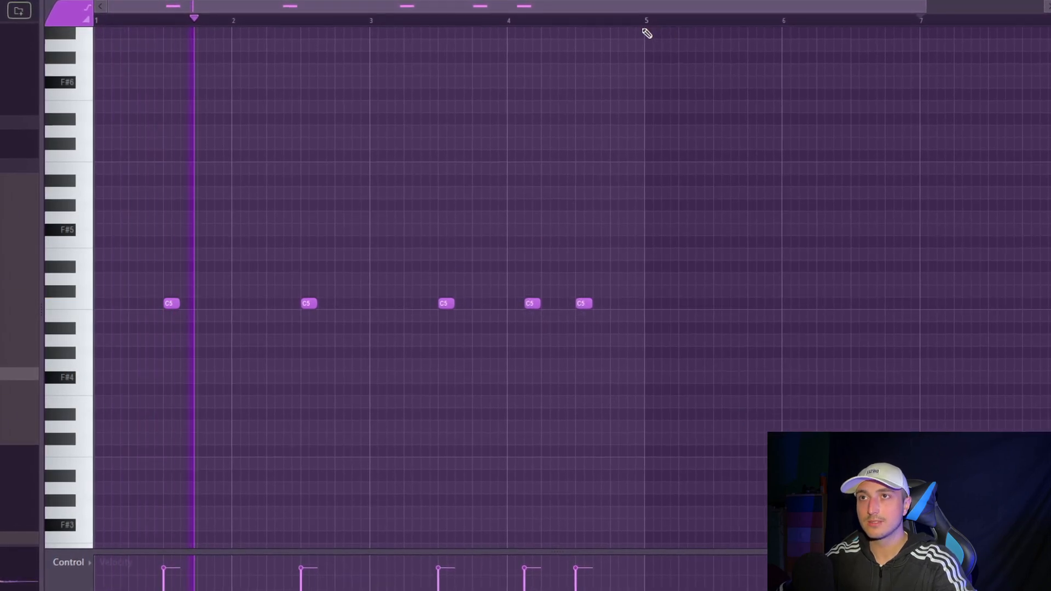
key("ctrl+a")
key("ctrl+b")
scroll(683, 25, "down", 3)
left_click(681, 116, "ctrl")
left_click(547, 14, "ctrl")
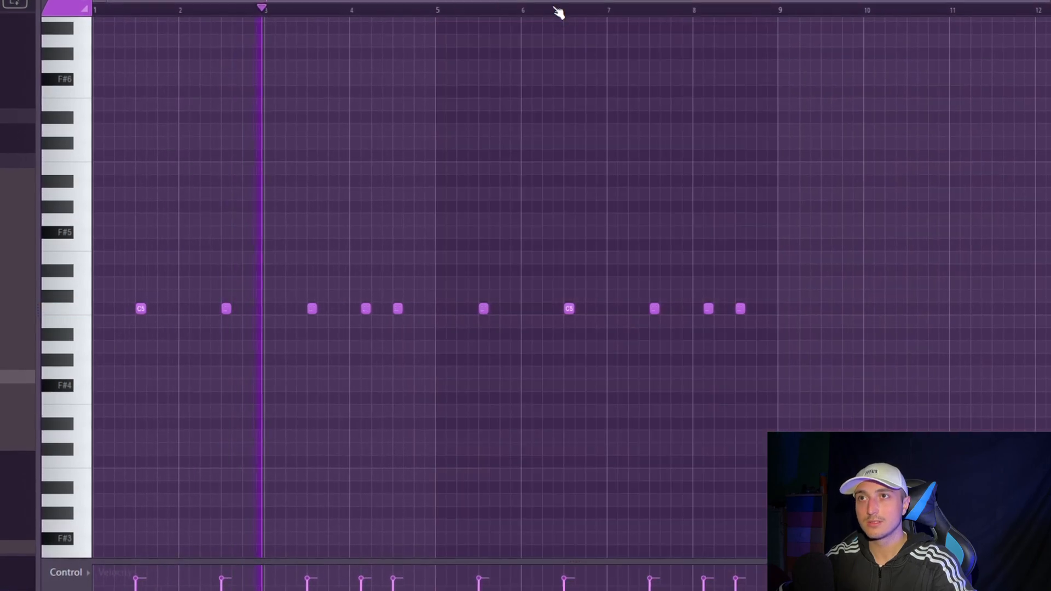
left_click_drag(95, 75, 112, 197)
left_click(849, 343, "ctrl")
left_click(925, 361, "ctrl")
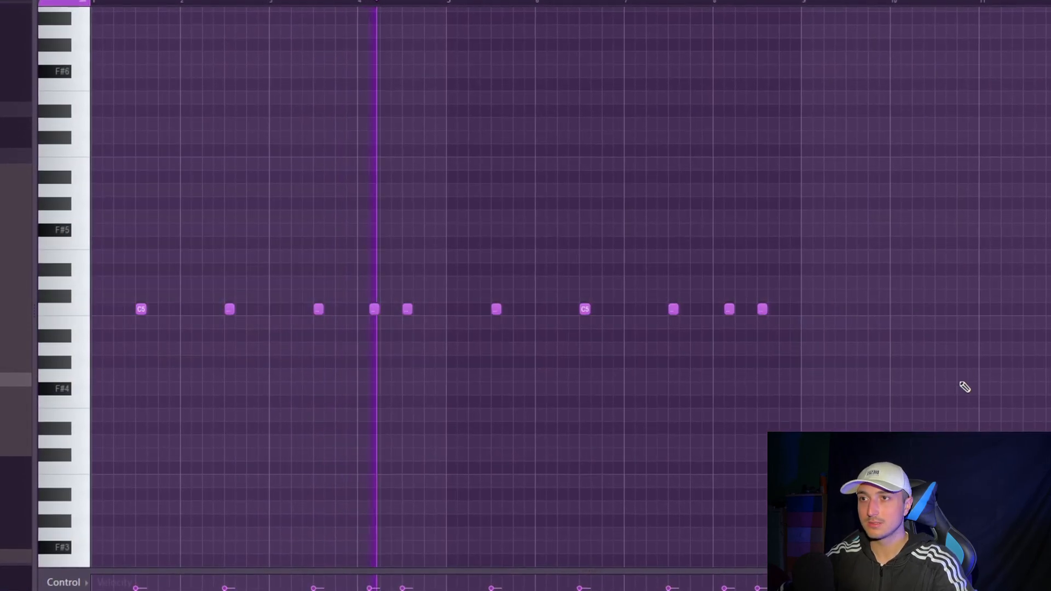
left_click_drag(895, 378, 112, 219)
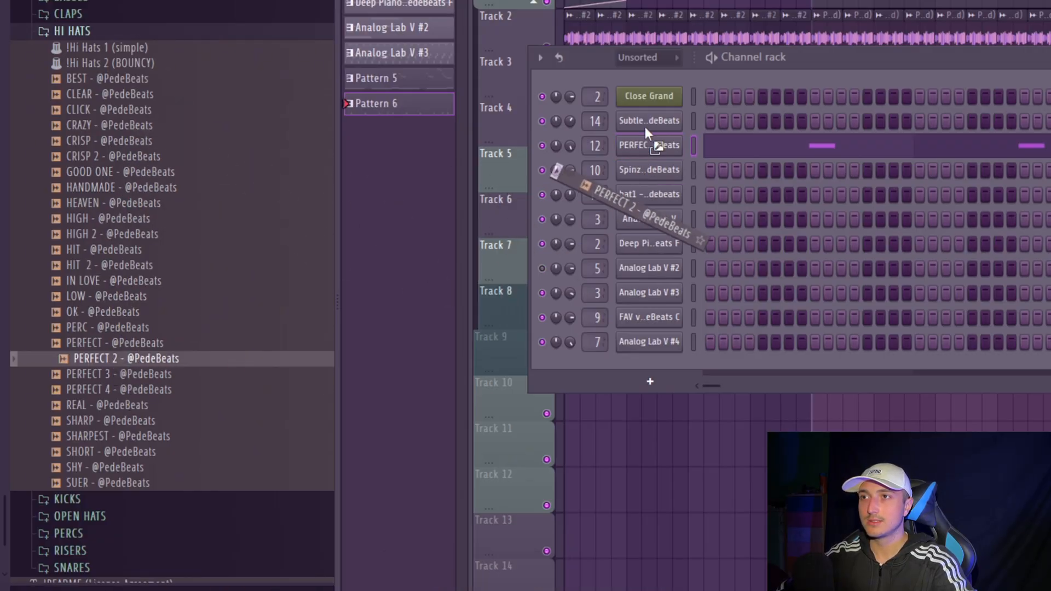
- Replace the Subtle channel's sample with the PERFECT 2 hi-hat, filled on every second step, and adjust its volume
left_click_drag(645, 126, 645, 123)
right_click(678, 118)
left_click_drag(233, 162, 233, 155)
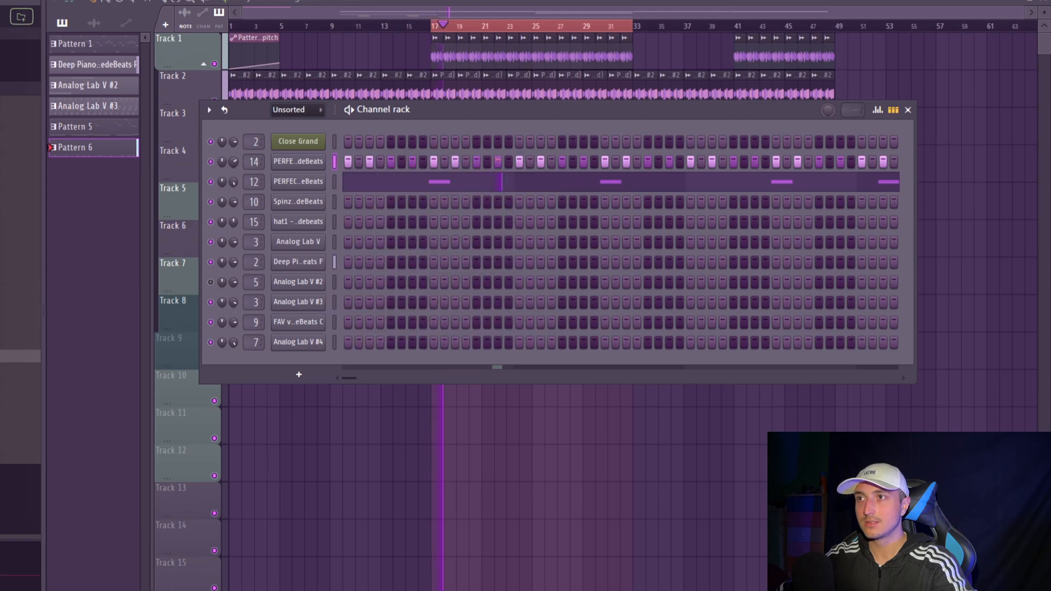
- Edit the PERFECT 2 hi-hats as piano roll notes and turn the first C5 hit of bar 1 into a four-note roll
right_click(341, 163)
left_click(366, 163)
scroll(167, 323, "up", 3)
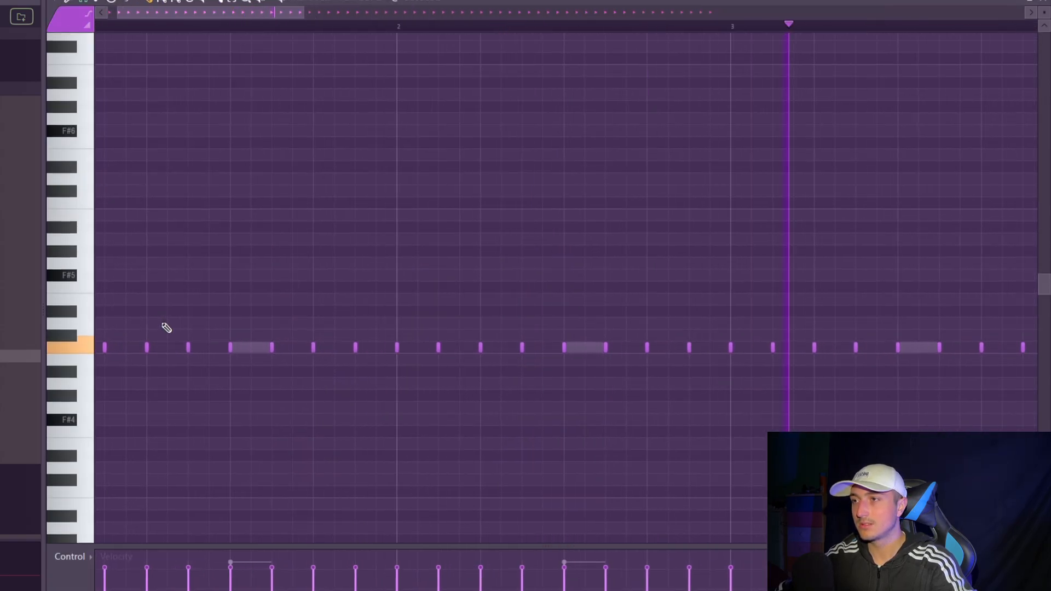
left_click(83, 2)
left_click(131, 350)
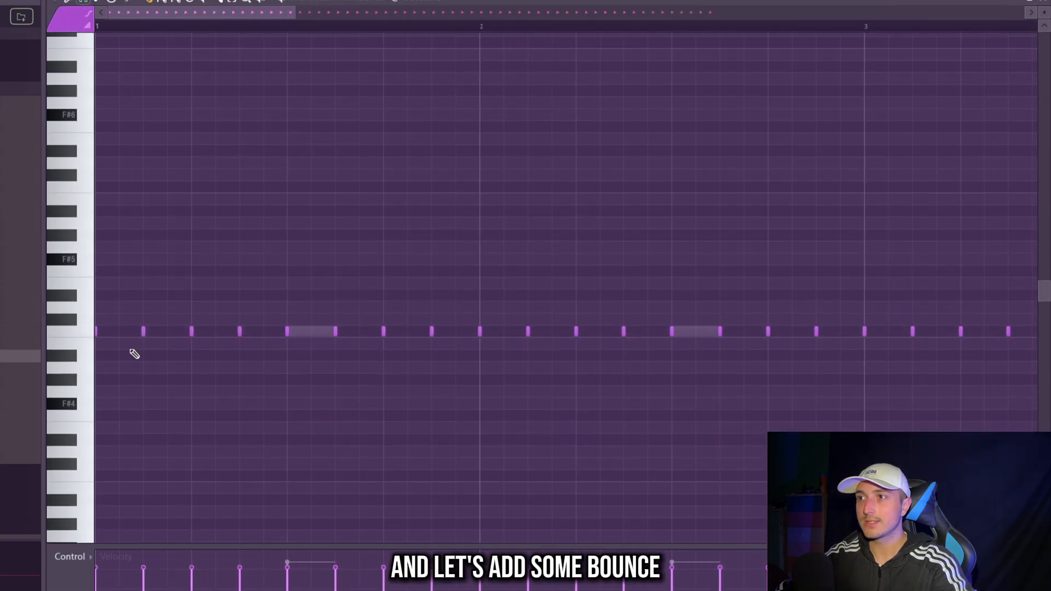
left_click(130, 334)
key("space")
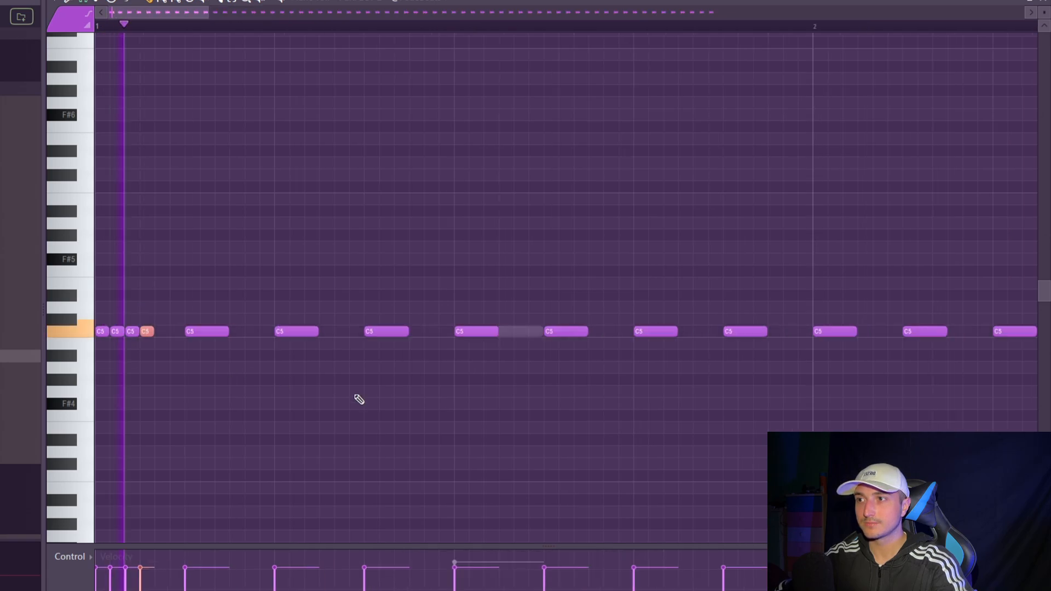
scroll(356, 399, "down", 3)
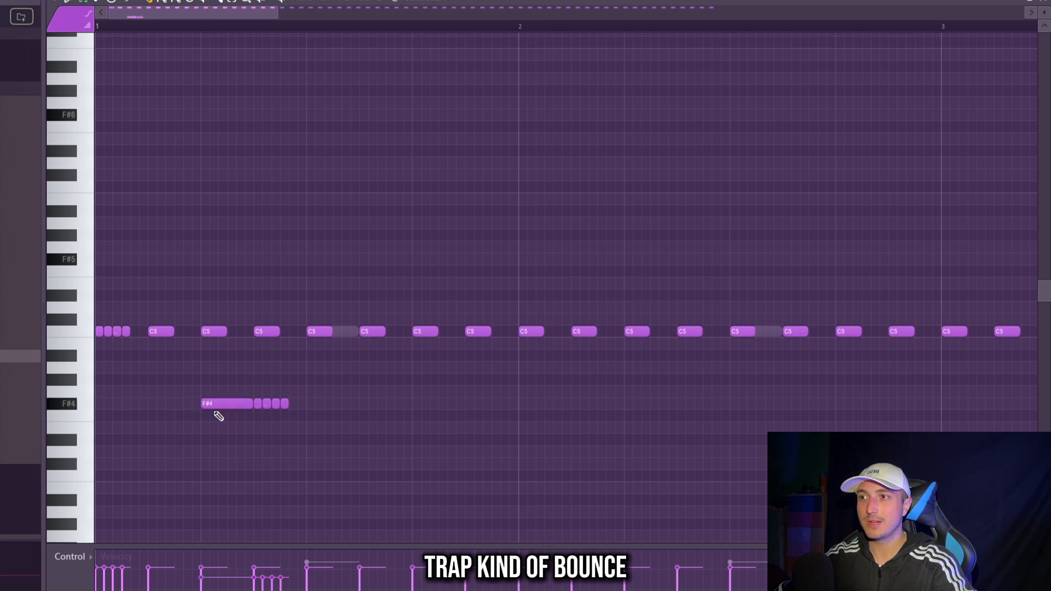
- Build the hi-hat bounce with an F#4 hit and four-note roll on beat 2, G#3 hits on beat 4, and a C5 roll in bar 2
left_click_drag(212, 410, 260, 445)
left_click_drag(383, 421, 190, 373)
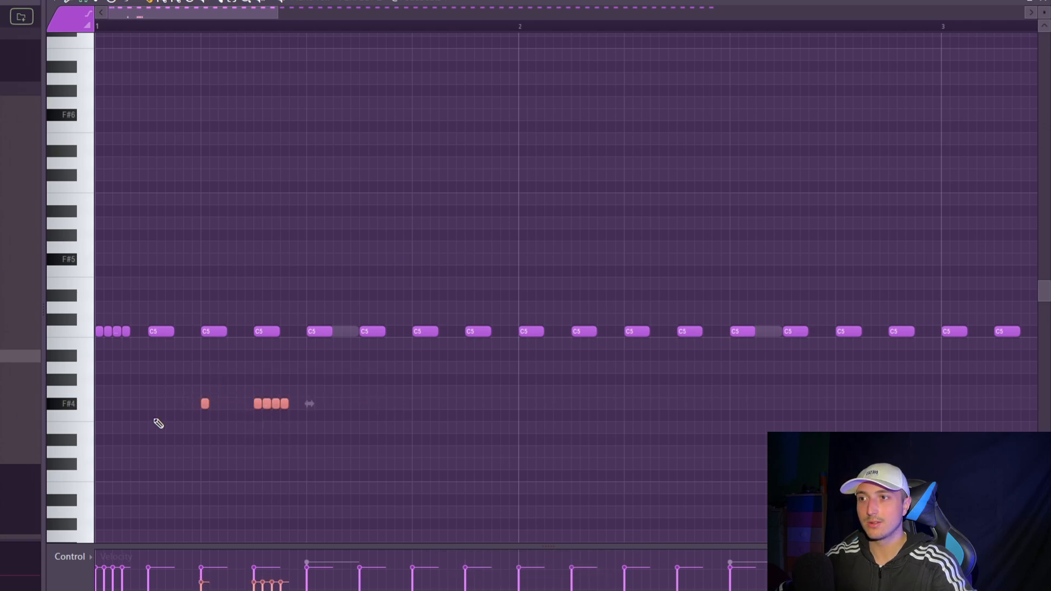
scroll(212, 385, "up", 2)
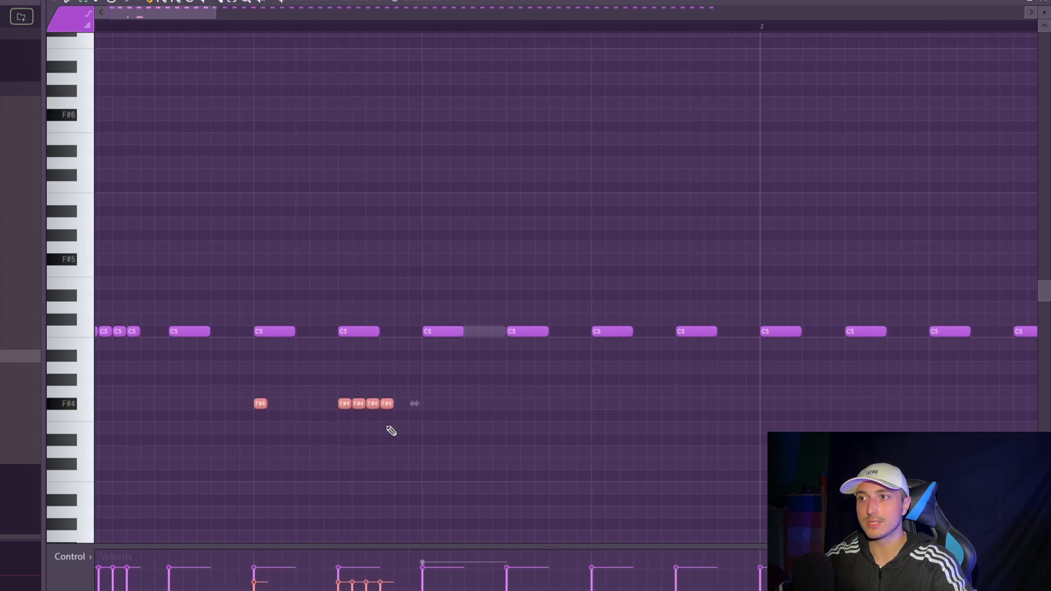
scroll(525, 376, "down", 2)
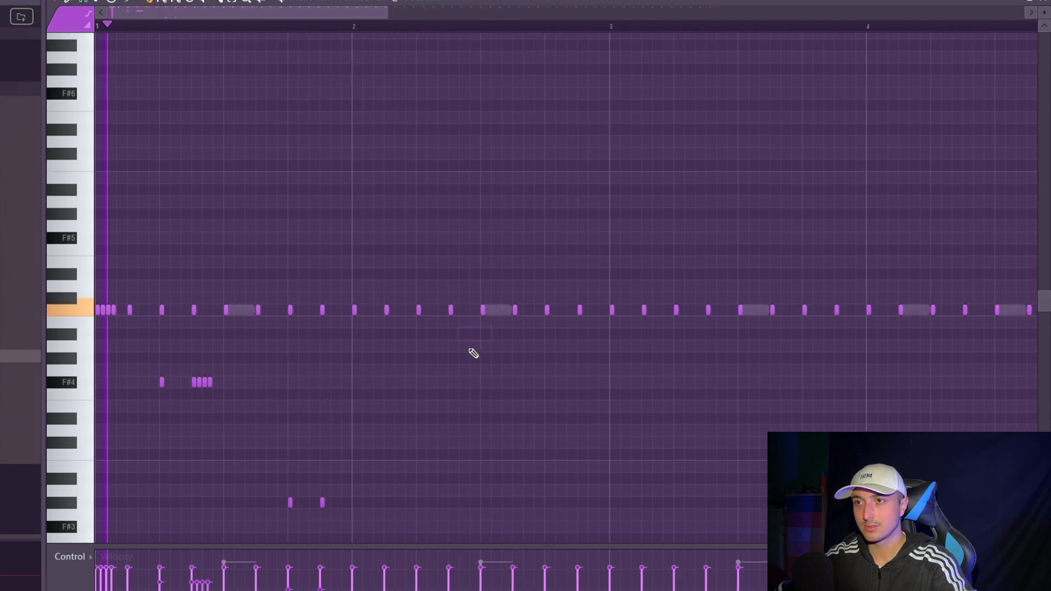
scroll(468, 302, "up", 3)
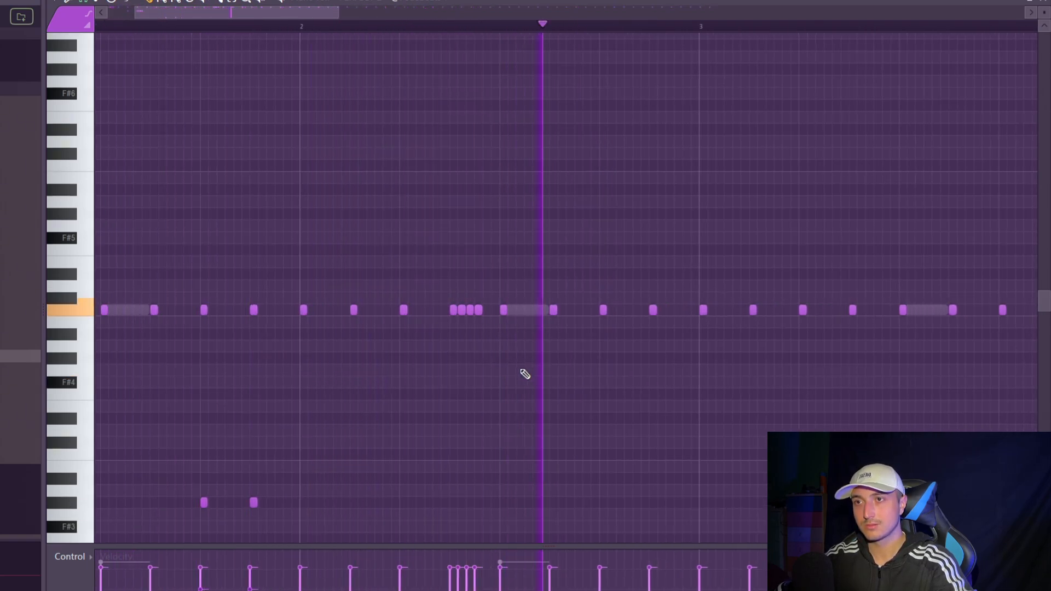
- Delete the plain hi-hats in bars 3 to 8, make the remaining notes legato, and repeat the two-bar pattern through bar 8
scroll(523, 371, "down", 4)
left_click_drag(881, 350, 254, 229)
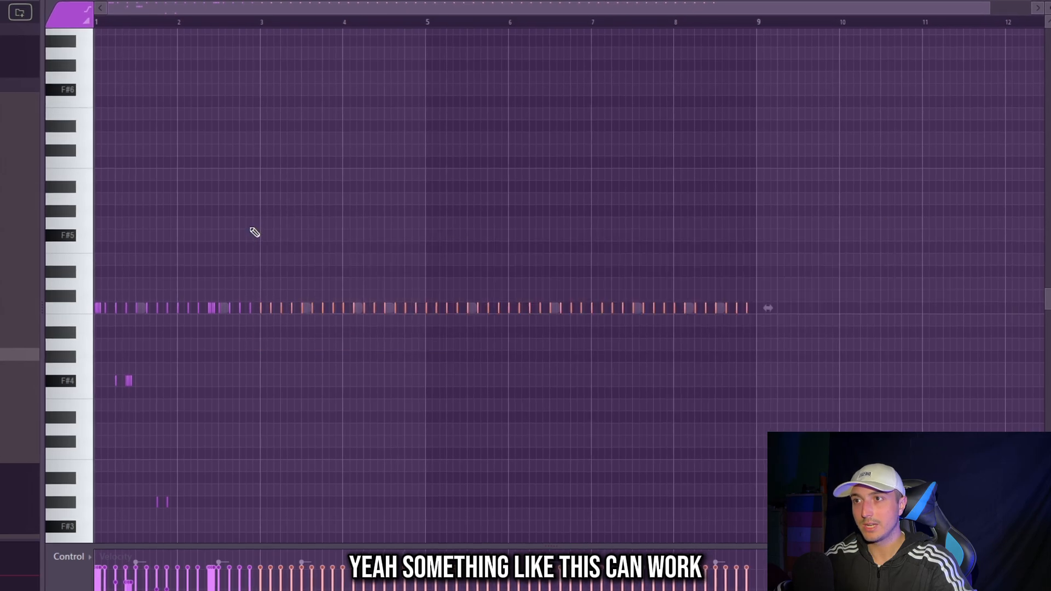
key("ctrl+l")
key("Delete")
key("ctrl+l")
key("ctrl+b")
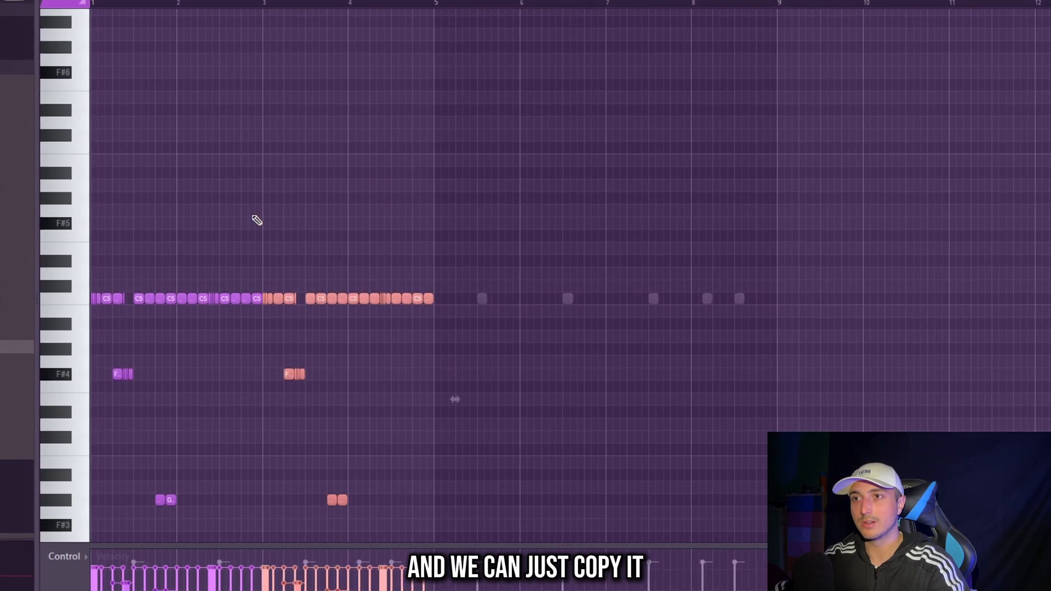
key("ctrl+b")
key("ctrl+b")
- Add a variation of three G4 hi-hat hits on the last three eighth notes of bar 8
scroll(821, 277, "up", 3)
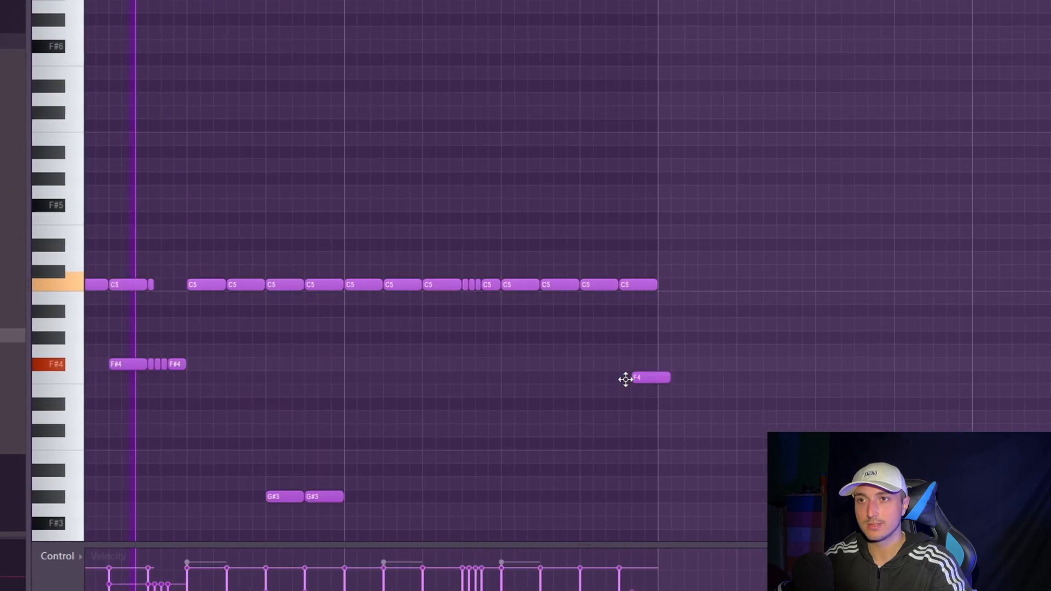
left_click_drag(626, 378, 648, 316)
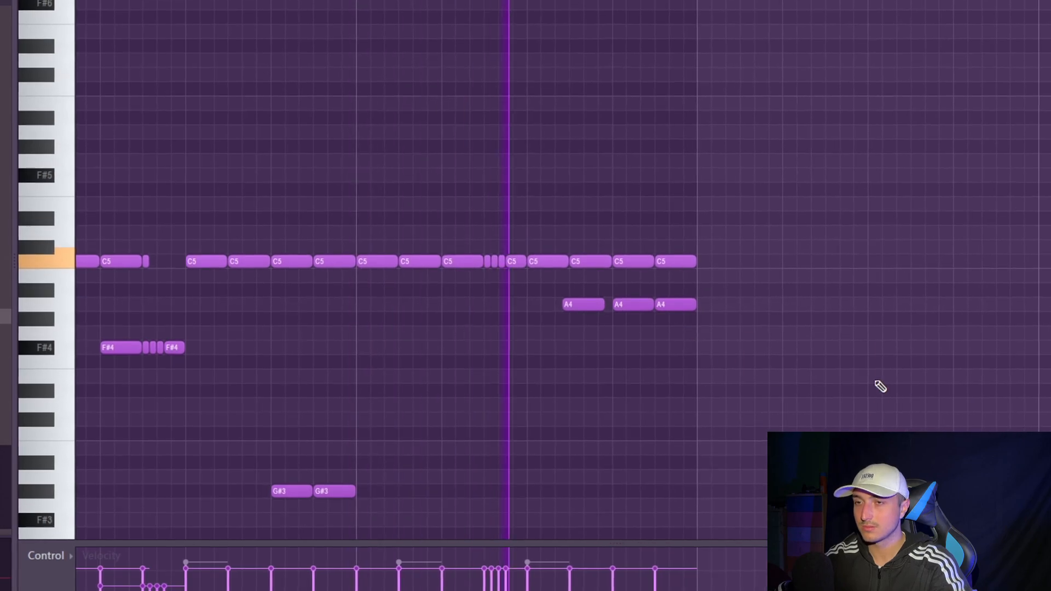
left_click_drag(870, 382, 587, 305)
left_click(643, 342, "ctrl")
left_click_drag(889, 363, 569, 282)
left_click_drag(598, 299, 601, 329)
scroll(580, 388, "down", 4)
left_click(557, 426, "ctrl")
scroll(557, 426, "down", 1)
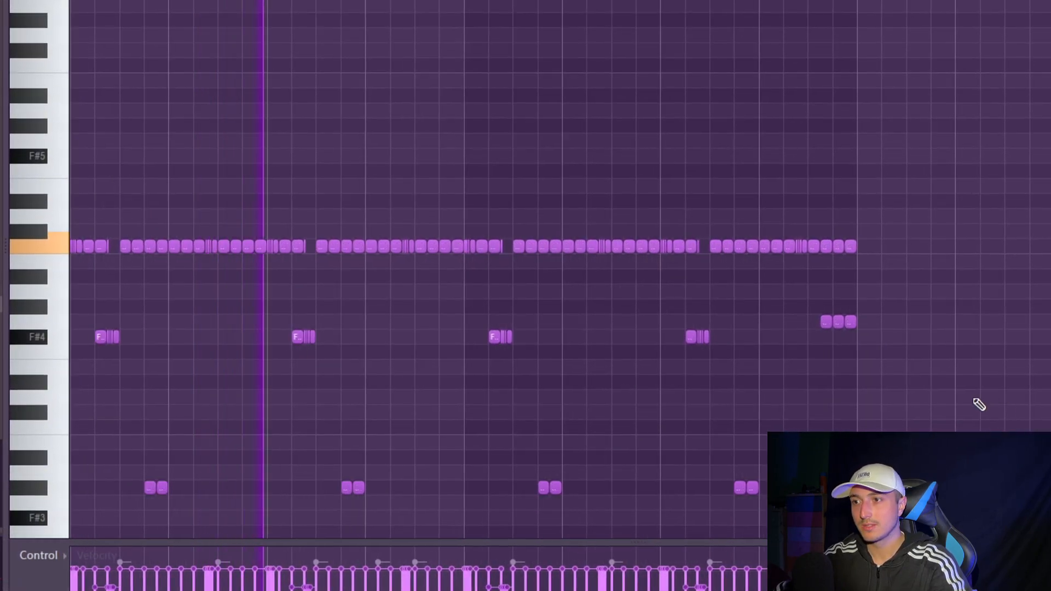
- Randomize the pan and velocity levels of the hi-hat notes with the piano roll randomizer
key("alt+r")
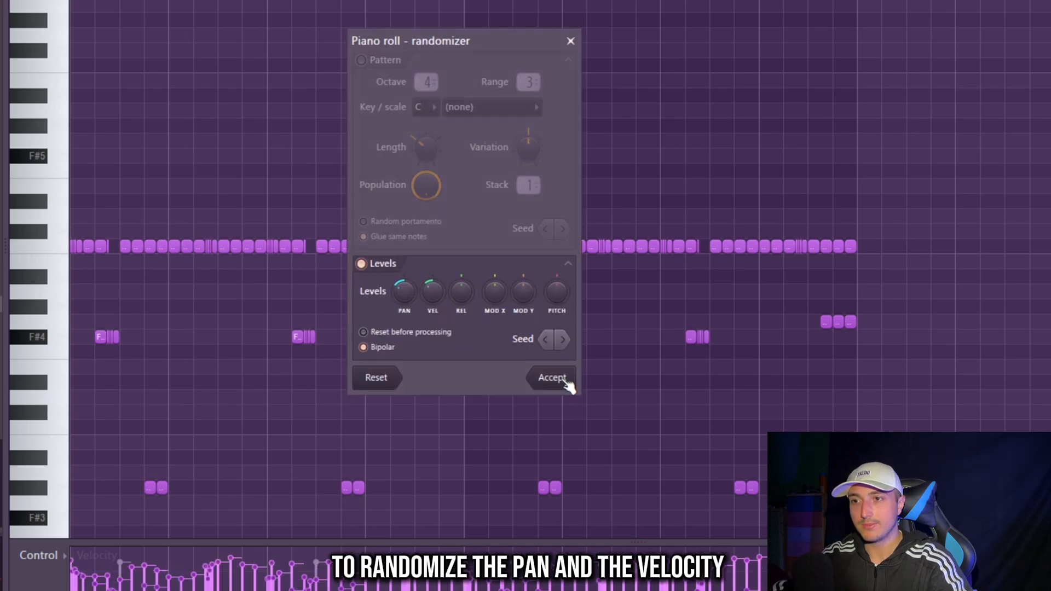
left_click(551, 379)
key("ctrl+a")
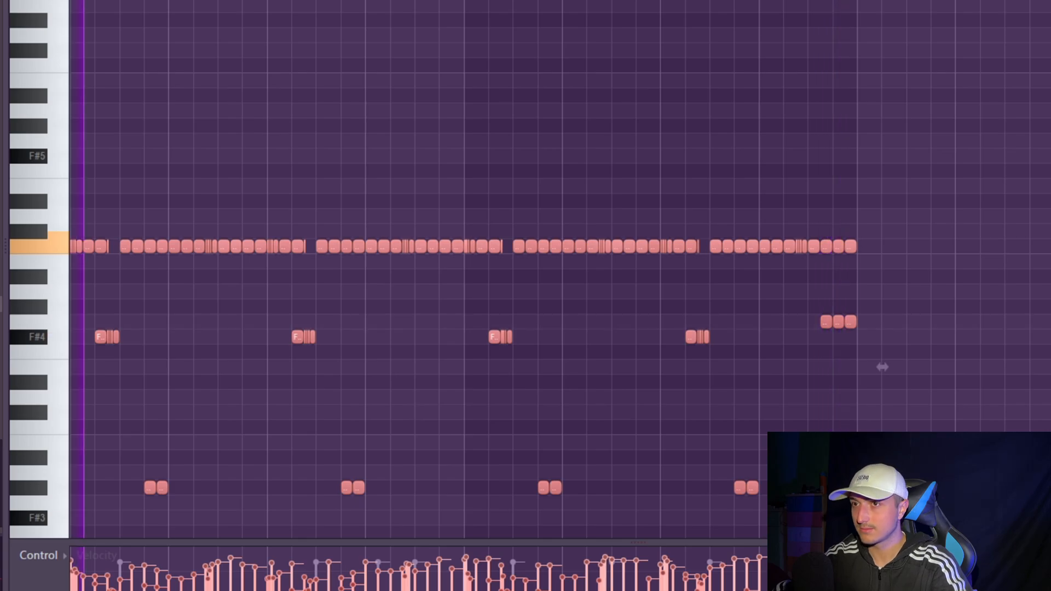
- Load the BOUNCY sample in the hat1 channel and place C5 hits on bar 1 beat 1, bar 2 beat 2, and beat 3 of bars 3 and 4
key("F6")
key("F9")
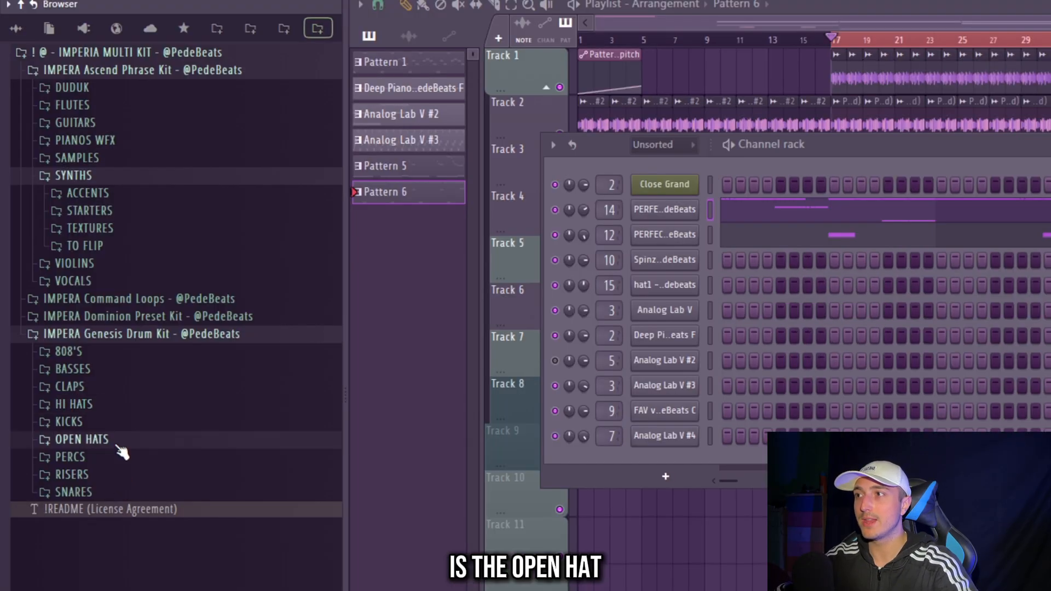
left_click(122, 439)
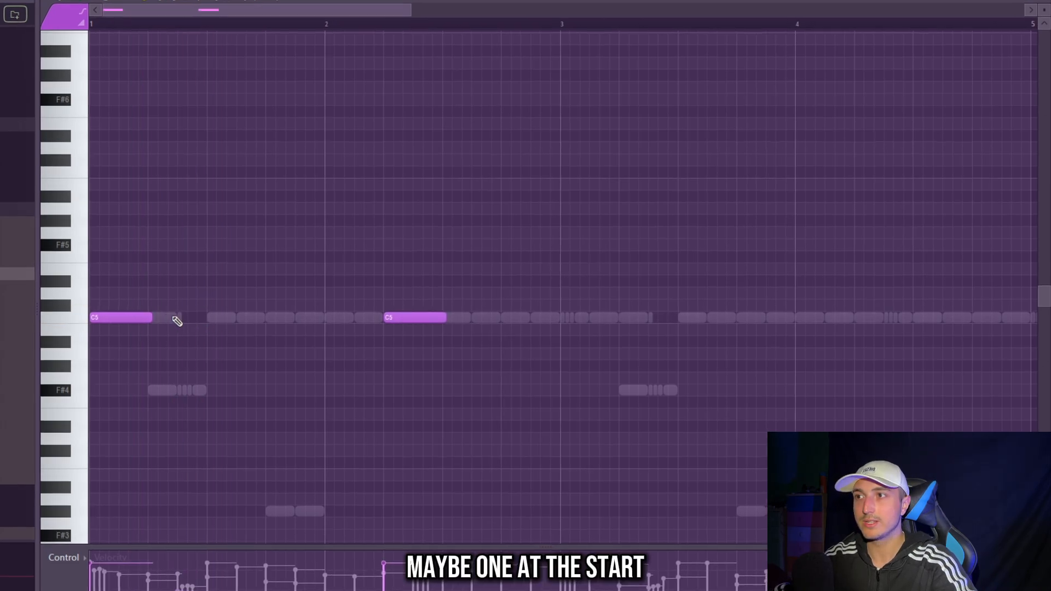
key("space")
left_click_drag(655, 383, 97, 228)
left_click(569, 336, "ctrl")
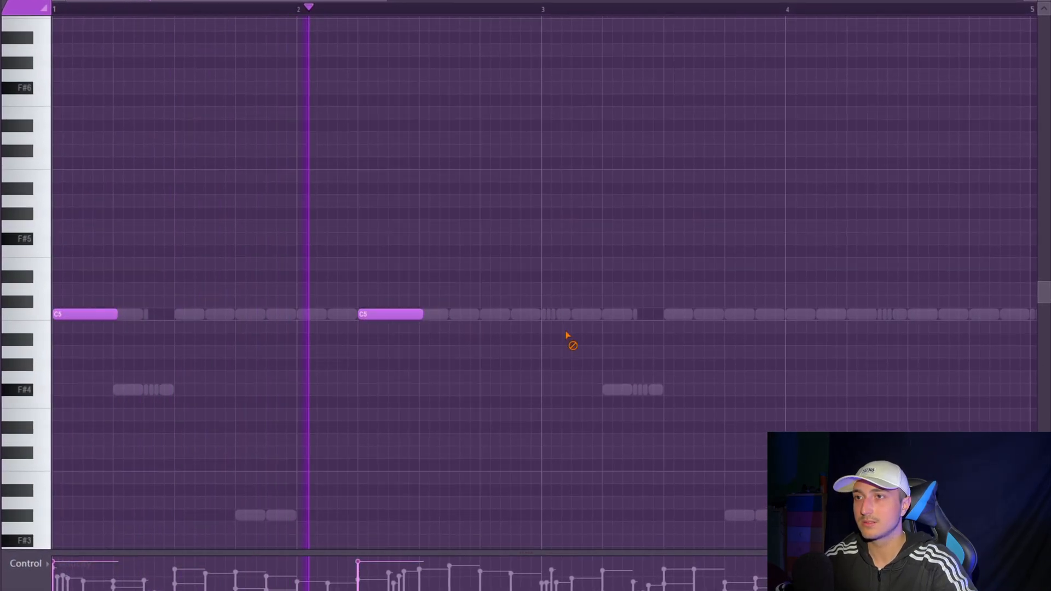
left_click_drag(592, 317, 703, 308)
scroll(795, 342, "down", 1)
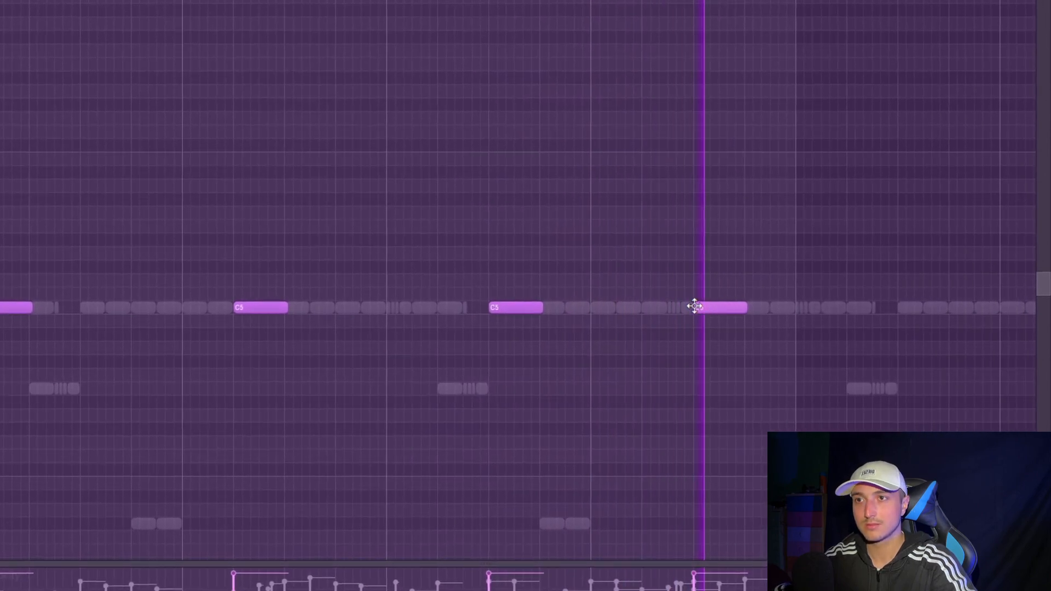
- Repeat the four-bar BOUNCY hat pattern through bar 8
key("ctrl+a")
key("ctrl+b")
left_click(722, 200, "ctrl")
scroll(723, 200, "down", 2)
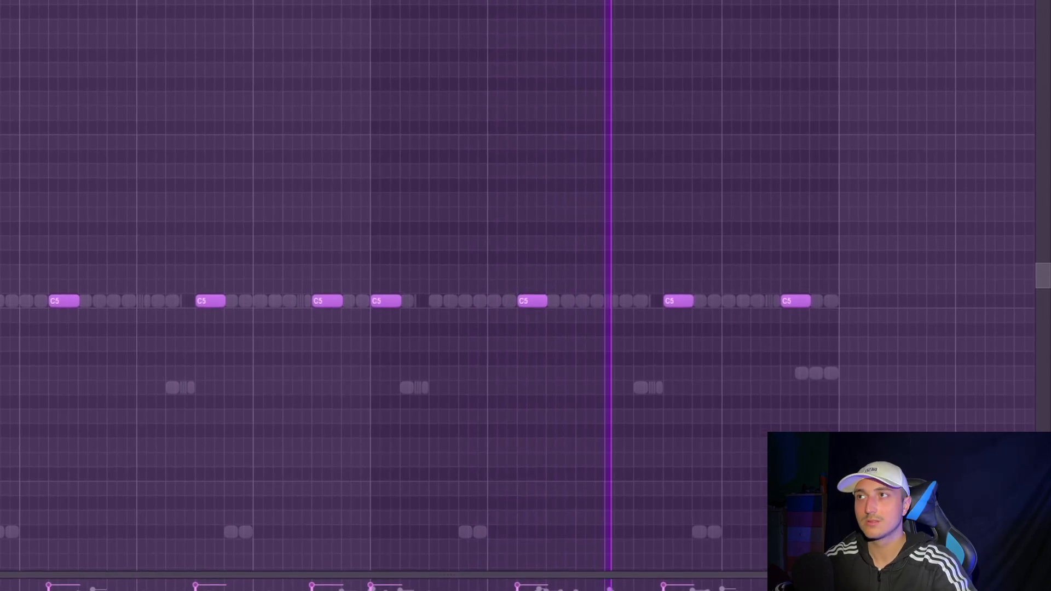
- Audition the SUPERSPINZ, SPINZ and HARDEST 808 samples and load HARDEST into the Spinz 808 channel
left_click_drag(966, 173, 2, 422)
left_click_drag(937, 129, 2, 424)
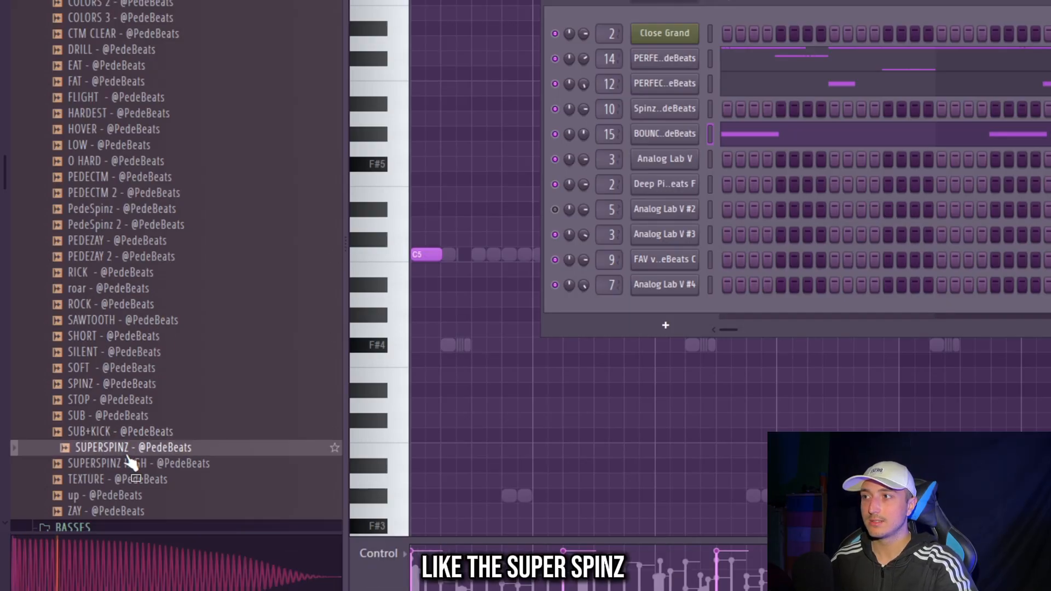
left_click(100, 386)
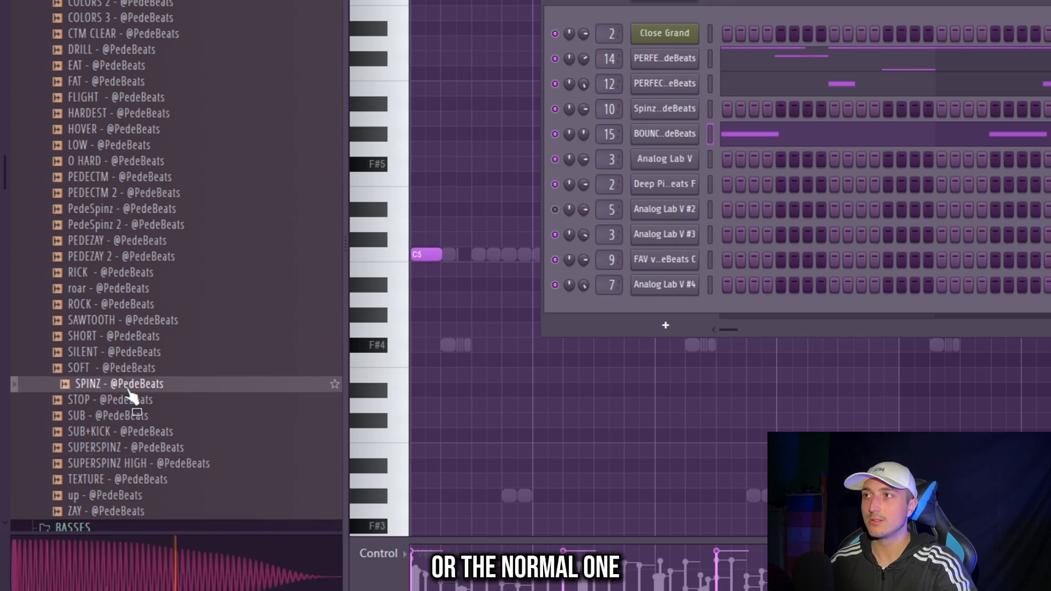
scroll(157, 370, "up", 3)
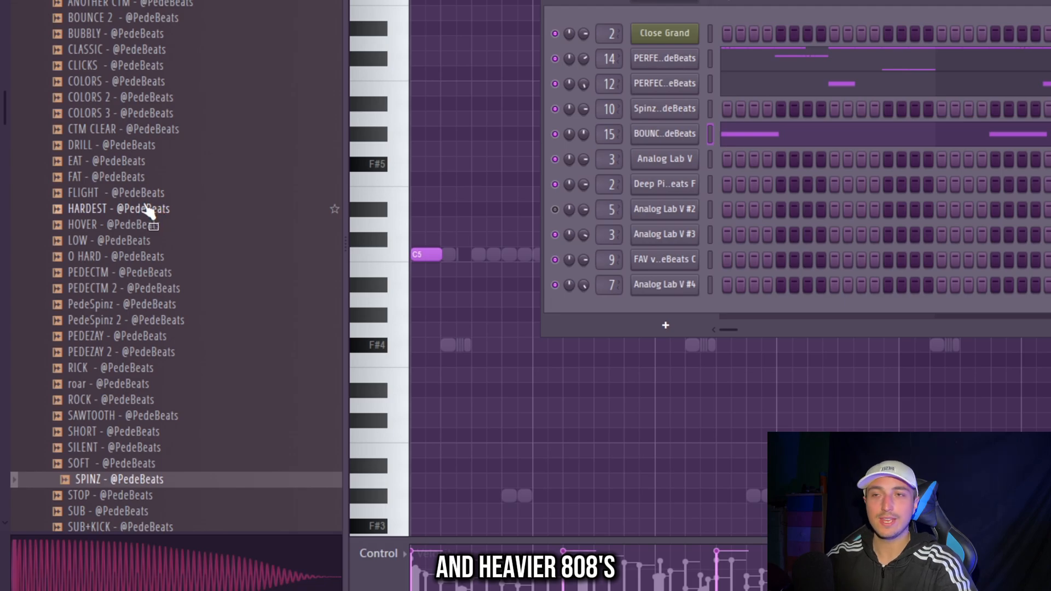
left_click(141, 211)
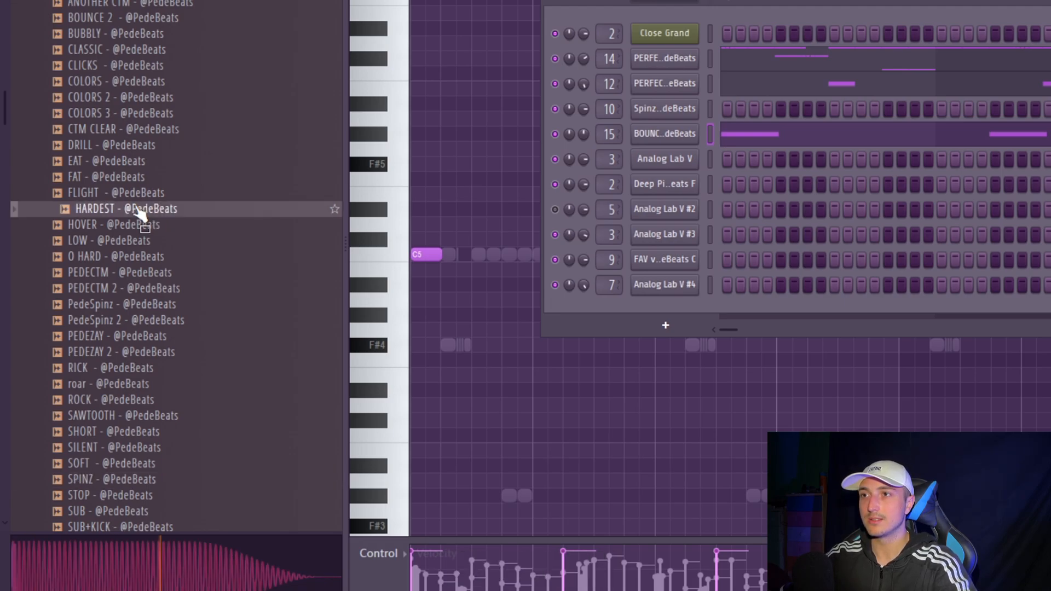
left_click_drag(691, 130, 692, 145)
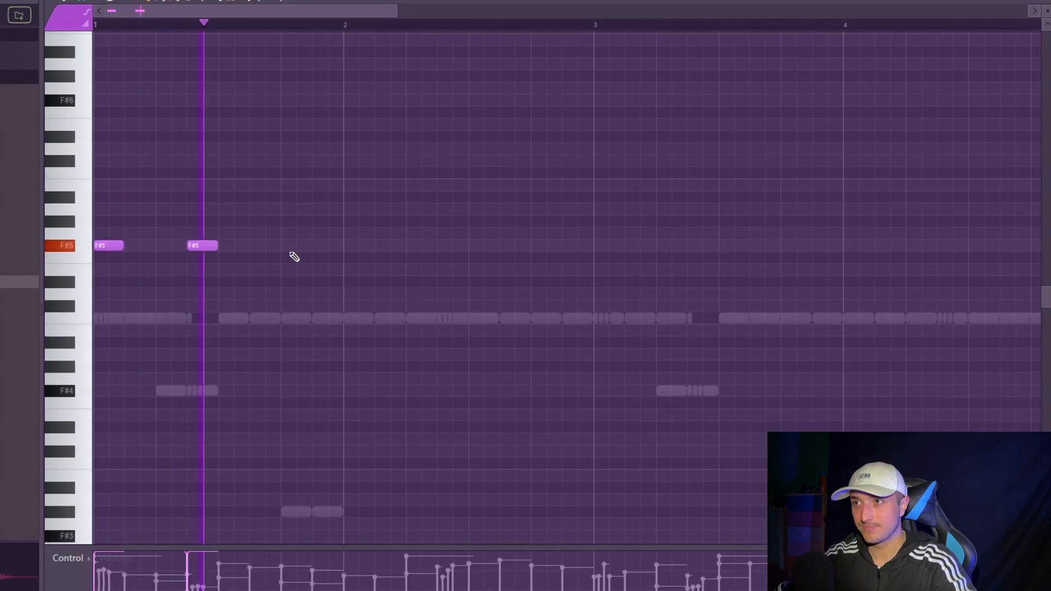
- Place F#5 808 notes on beat 1, the and of beat 2 and beat 4 of bar 1, and on beat 2 of bar 2
left_click(292, 245)
scroll(428, 268, "down", 2)
left_click(351, 245)
right_click(351, 245)
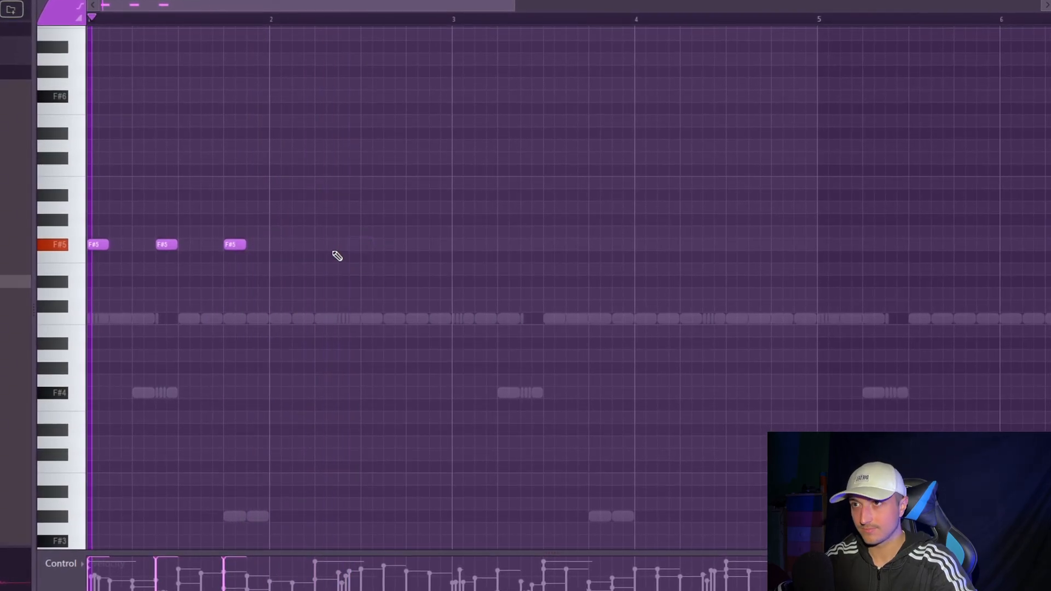
left_click(324, 246)
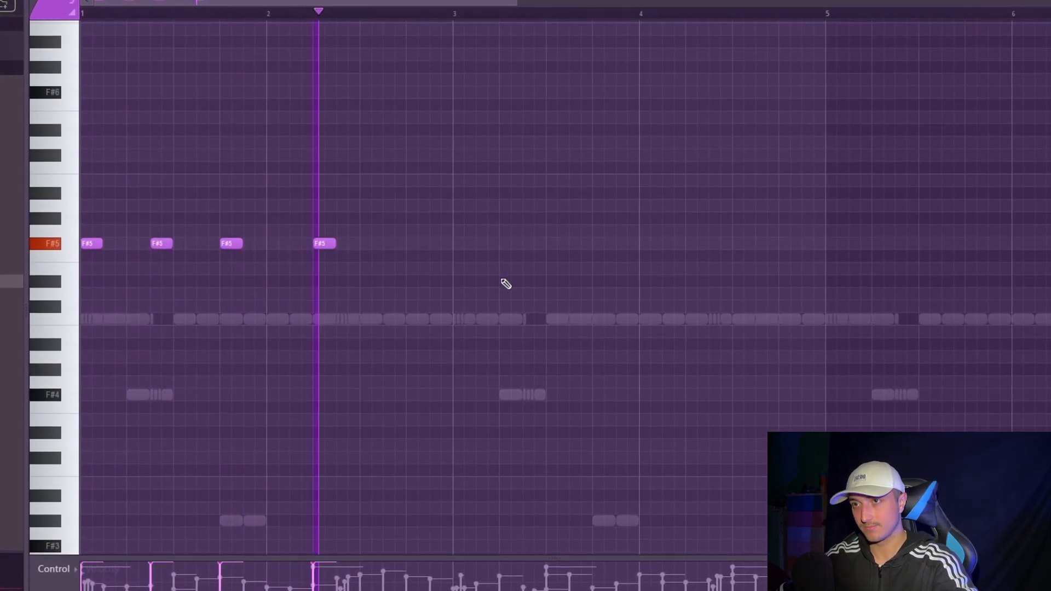
- Make the F#5 808 notes legato and repeat the two-bar pattern through bar 4
key("ctrl+l")
key("ctrl+b")
key("ctrl+d")
- Shorten the last F#5 in bar 4 and add G5 notes on the and of beats 3 and 4
scroll(763, 350, "down", 1)
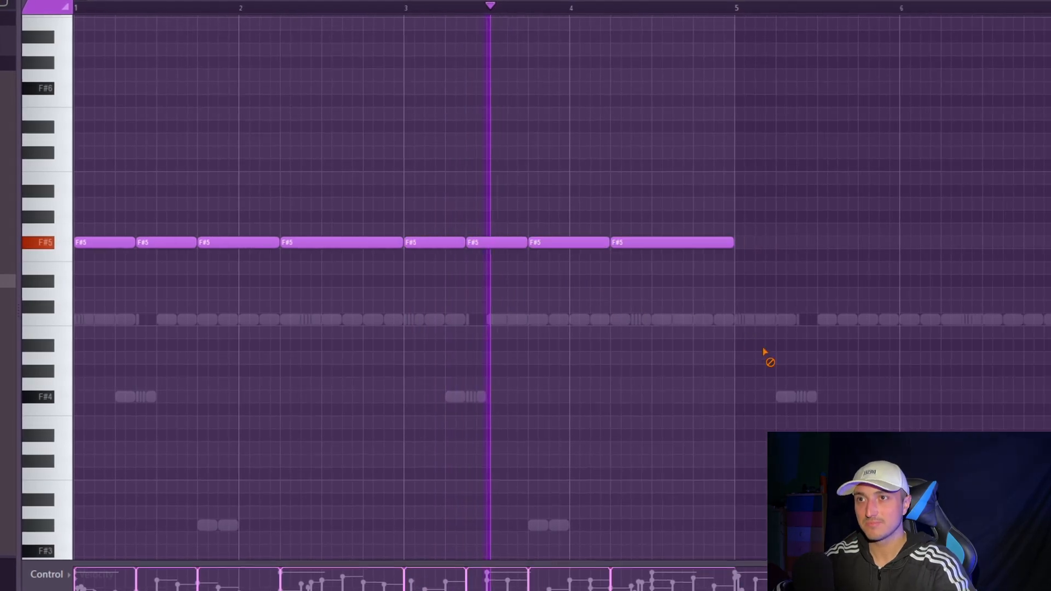
scroll(809, 336, "up", 2)
scroll(807, 334, "up", 1)
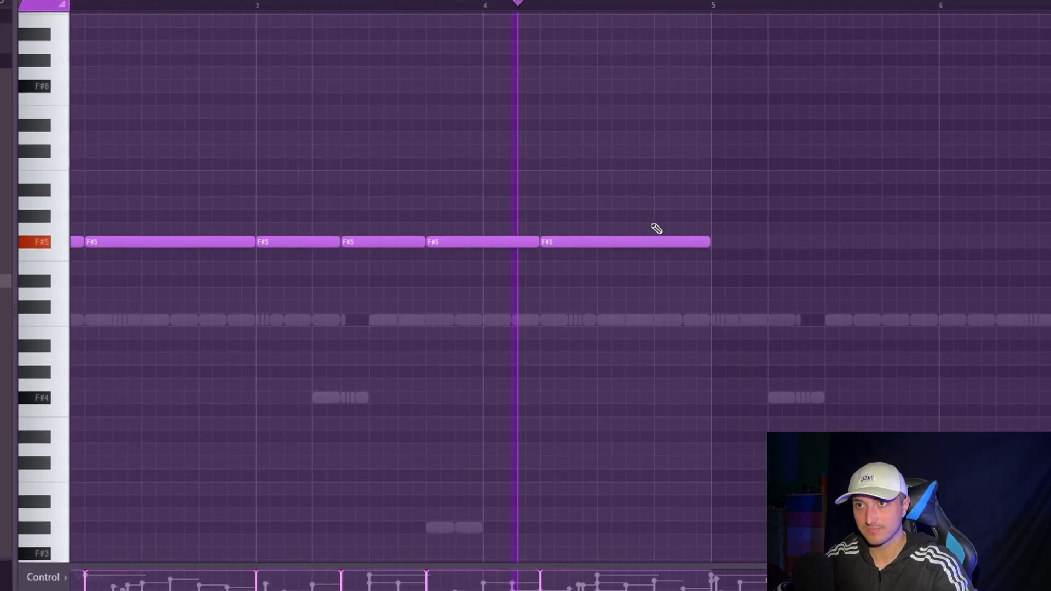
left_click(629, 229)
scroll(679, 263, "down", 1)
scroll(695, 234, "up", 3)
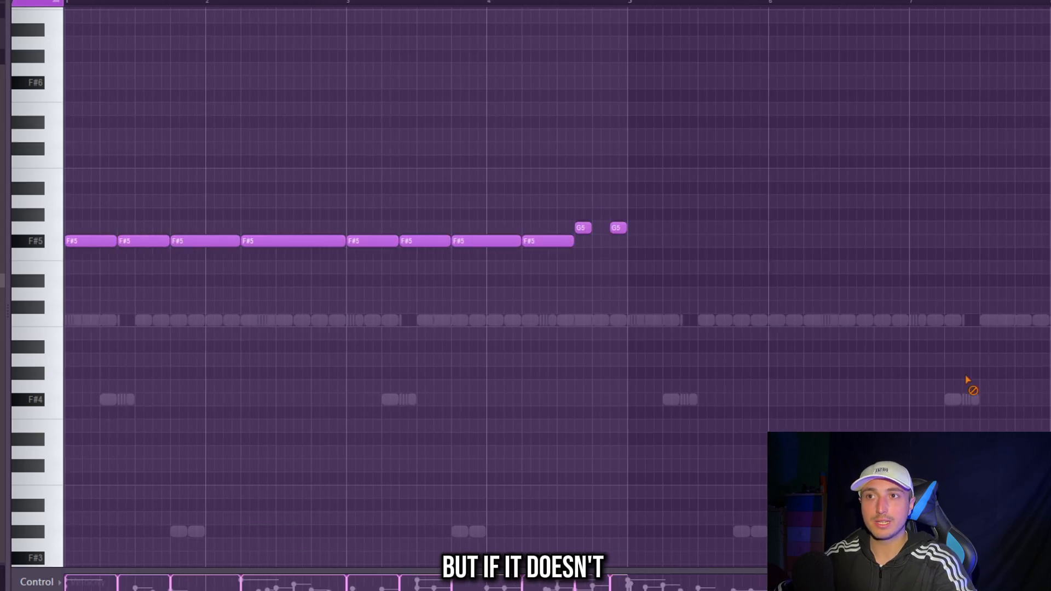
- Make all the 808 notes legato and repeat the four-bar 808 pattern through bar 8
key("ctrl+a")
scroll(820, 351, "down", 1)
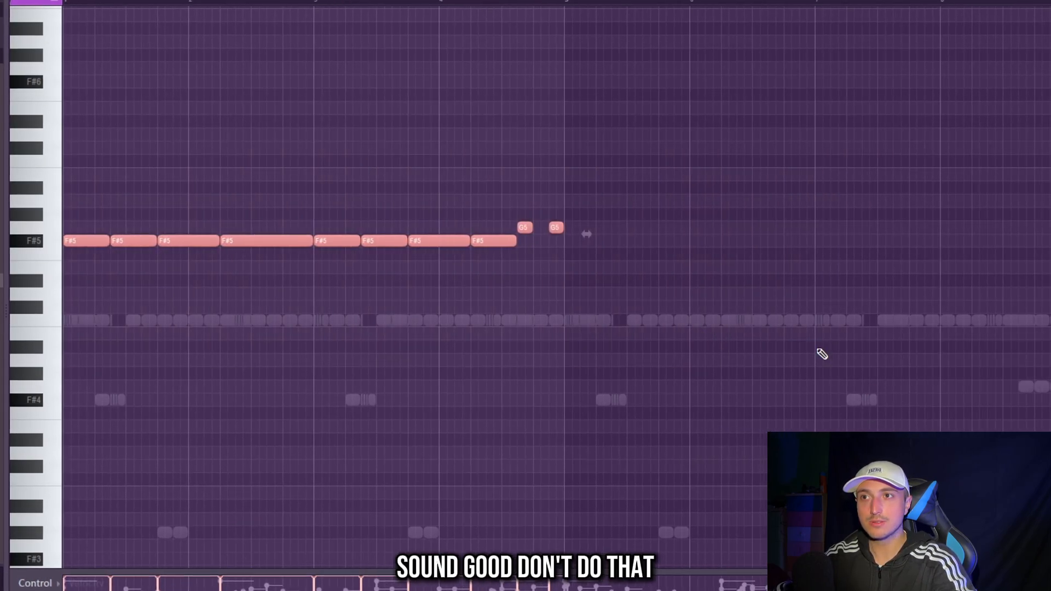
key("ctrl+d")
key("ctrl+a")
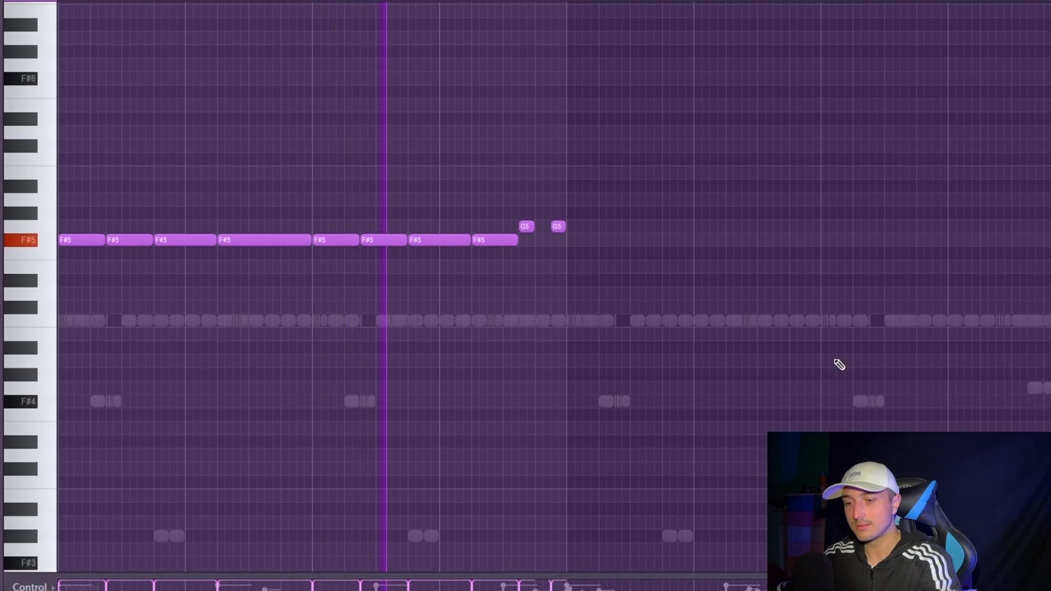
key("alt+l")
key("Return")
key("ctrl+b")
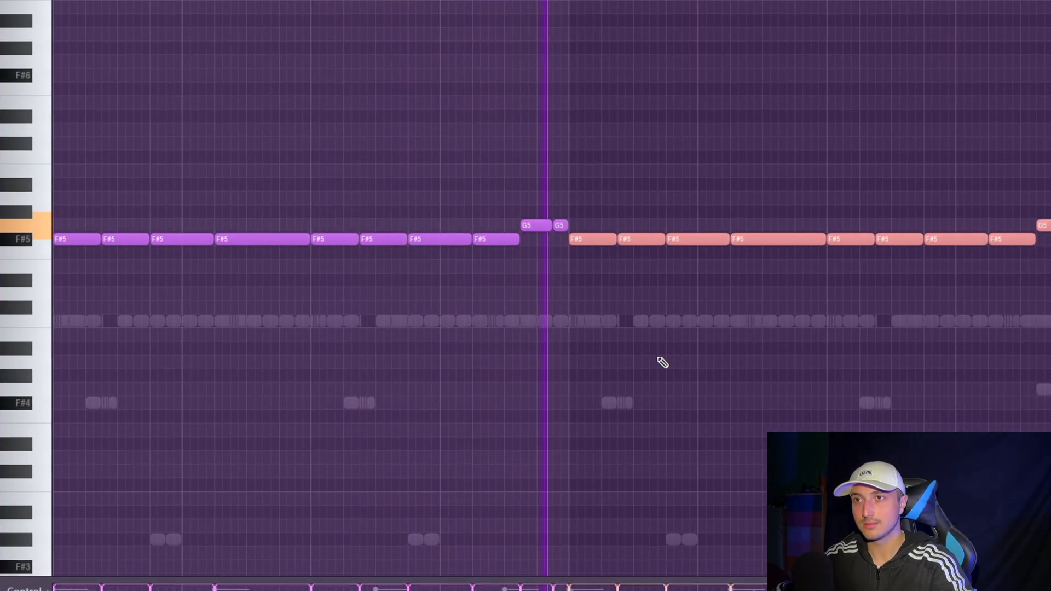
scroll(714, 339, "down", 2)
key("ctrl+d")
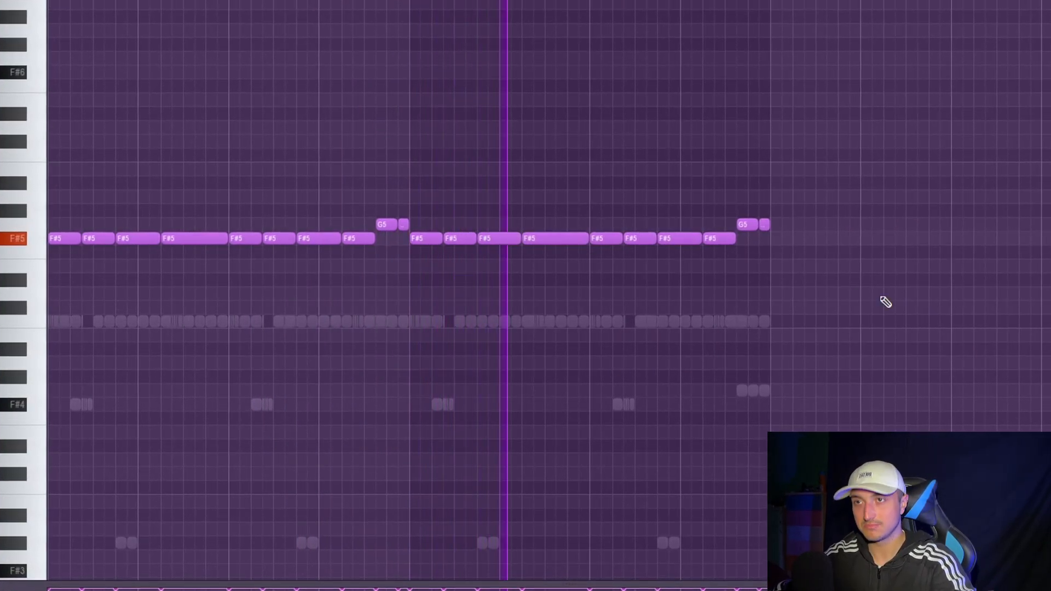
- Vary the end of bar 8 by replacing the G5 808 notes with two D6 notes and a C#6
scroll(889, 325, "up", 3)
scroll(854, 355, "up", 3)
scroll(668, 375, "up", 2)
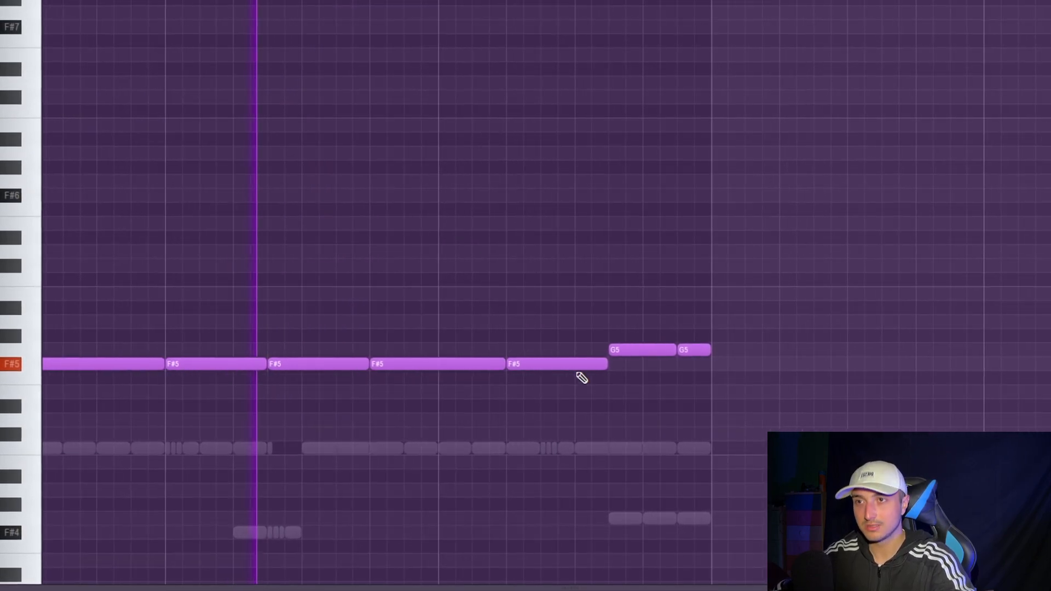
left_click_drag(633, 350, 638, 260)
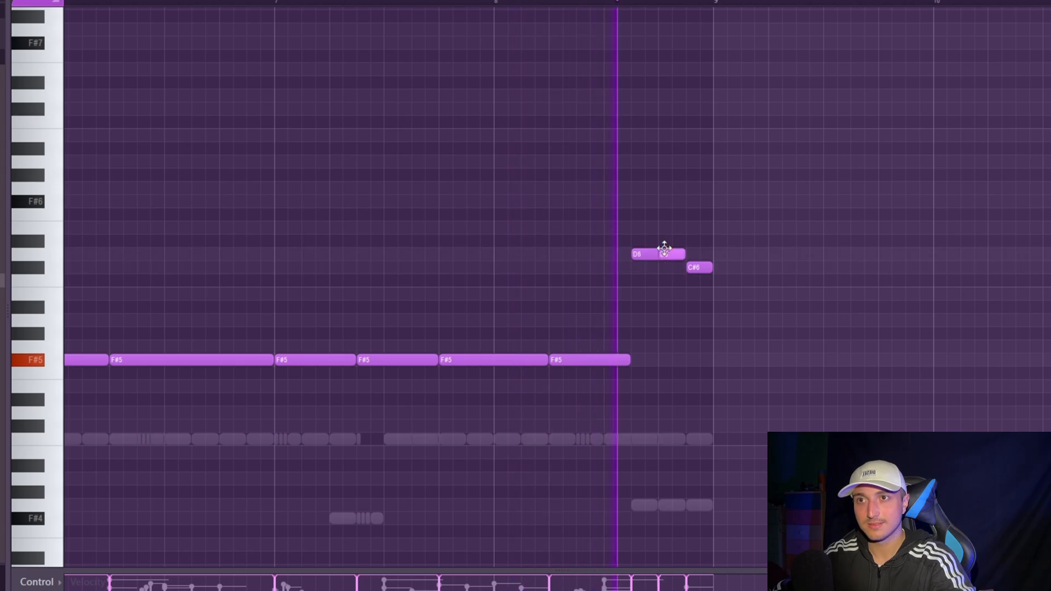
scroll(857, 409, "down", 3)
key("ctrl+a")
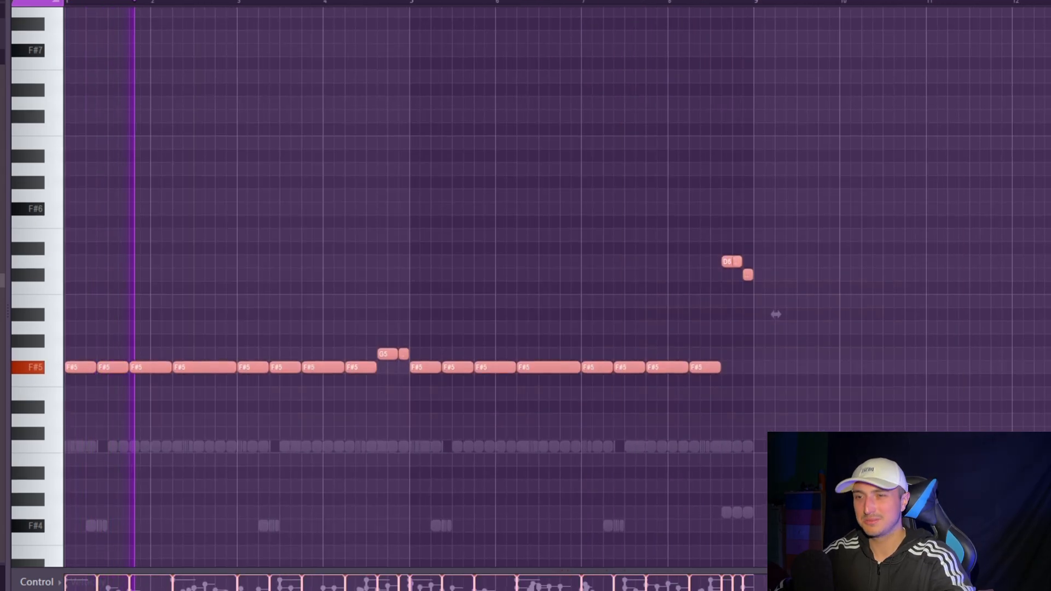
key("ctrl+d")
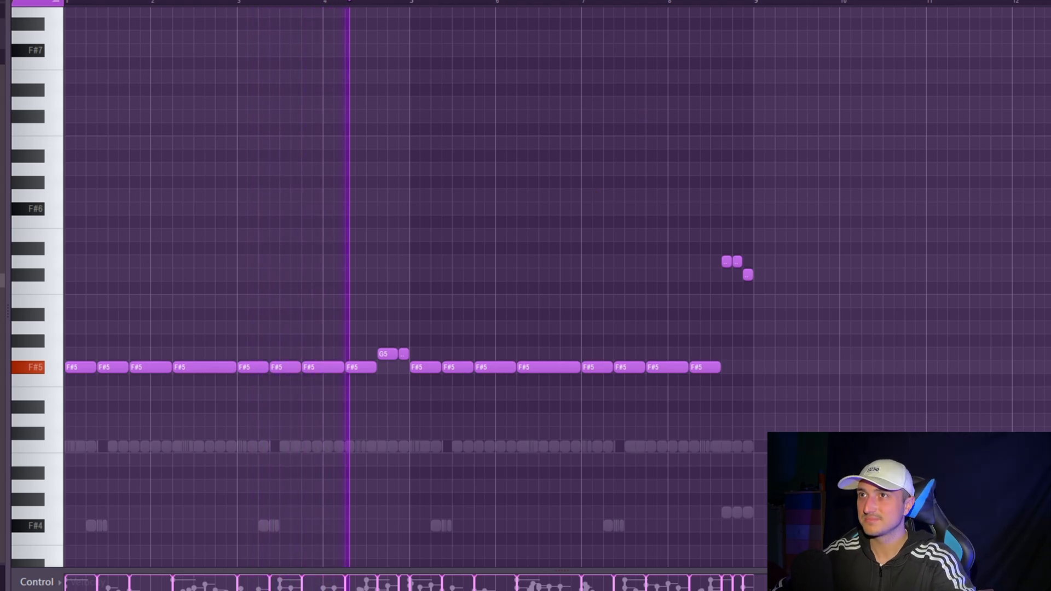
- Place the Pattern 6 drums on Track 8 of the playlist and repeat the clip across bars 17 to 48
key("F5")
left_click_drag(734, 316, 618, 339)
key("ctrl+b")
key("ctrl+b")
key("ctrl+d")
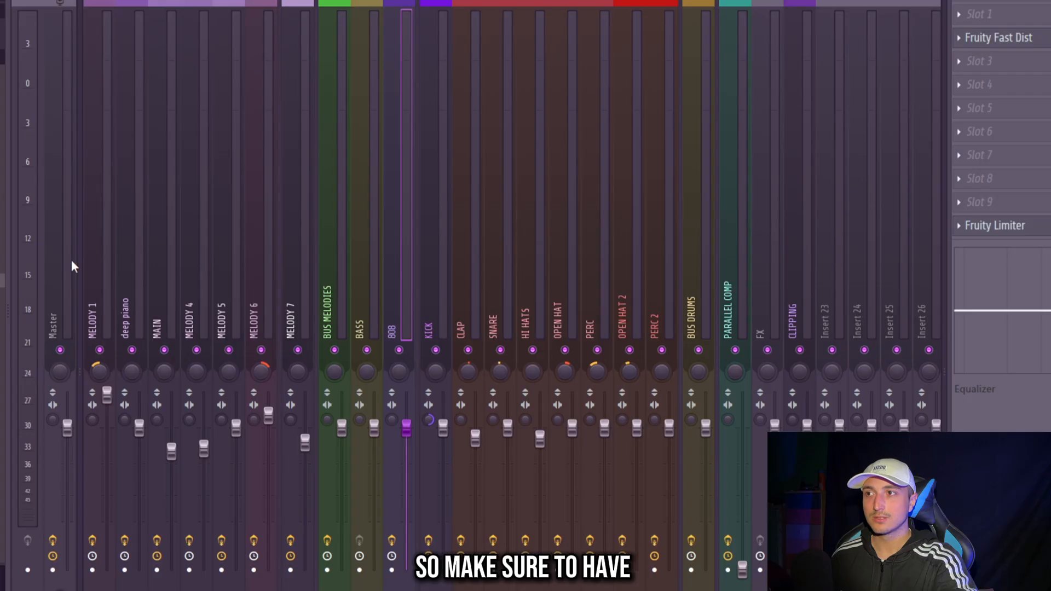
- Raise the 808 mixer track's volume slightly
left_click(1019, 137)
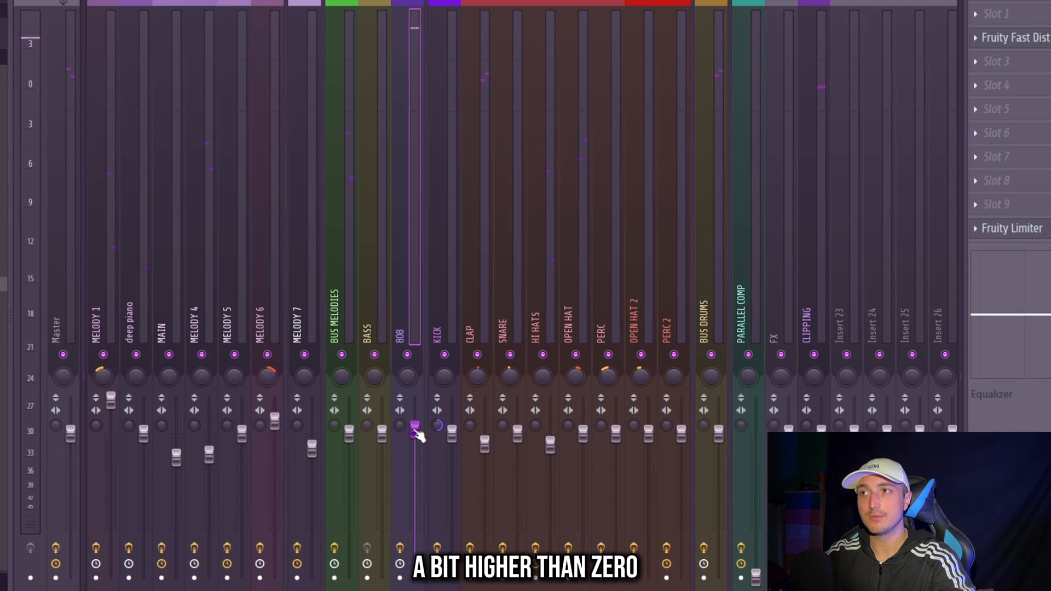
key("space")
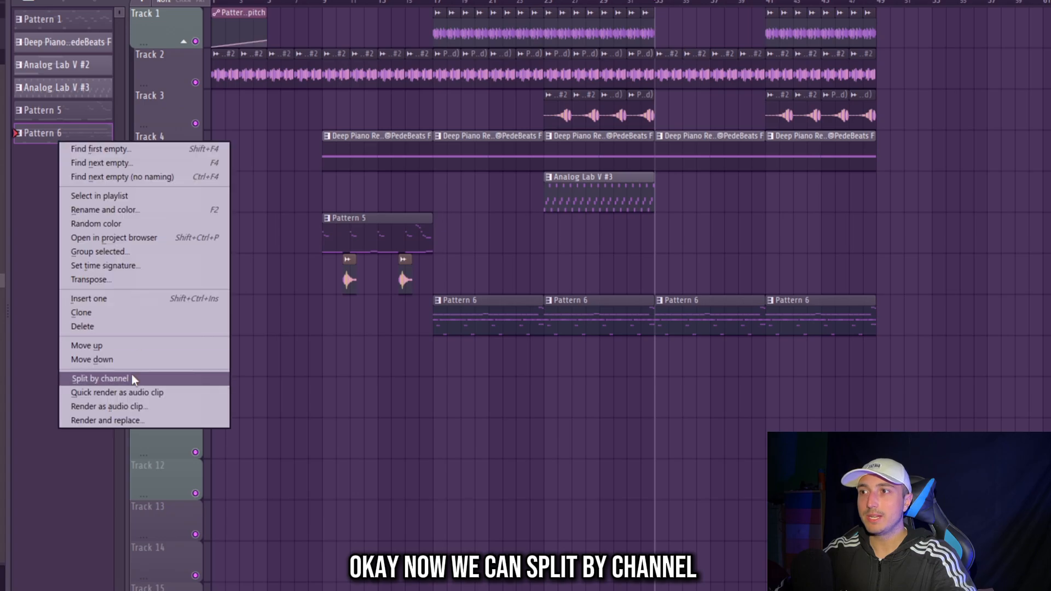
- Split Pattern 6 by channel and make the HARDEST 808 clip at bar 33 unique
left_click(133, 379)
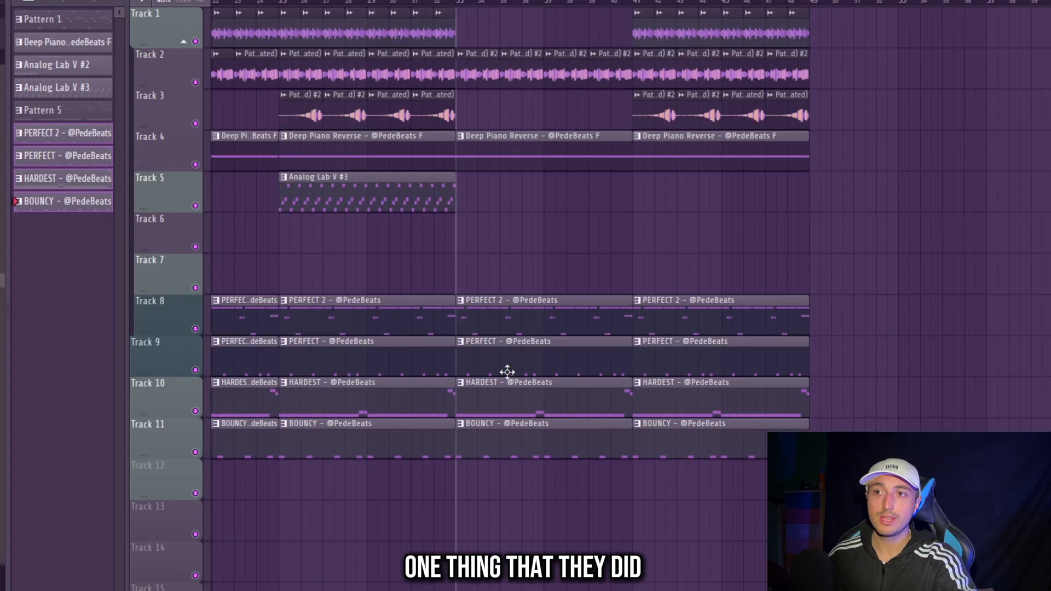
right_click(463, 393)
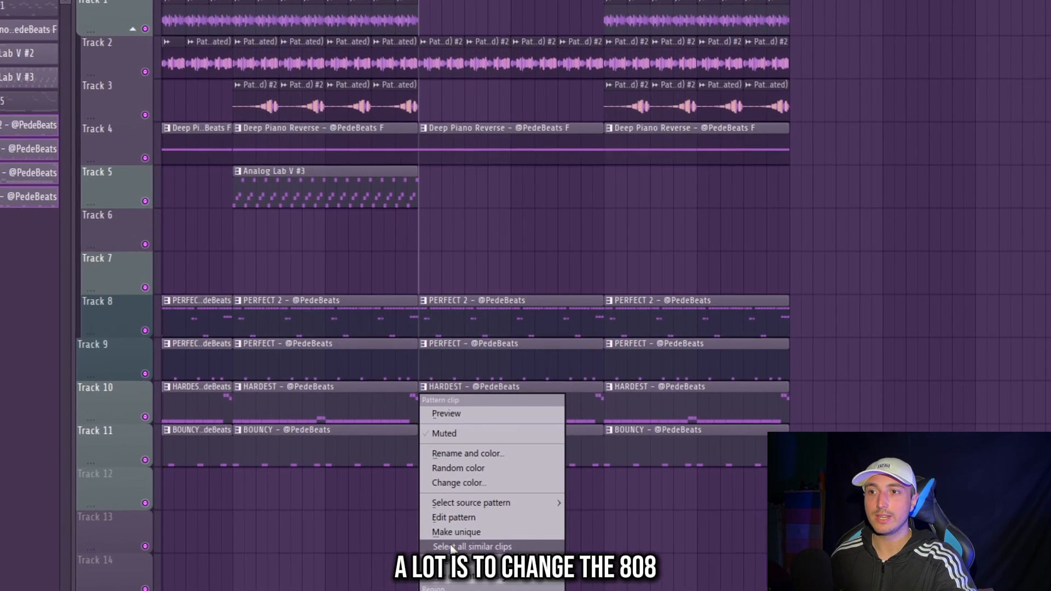
left_click(451, 536)
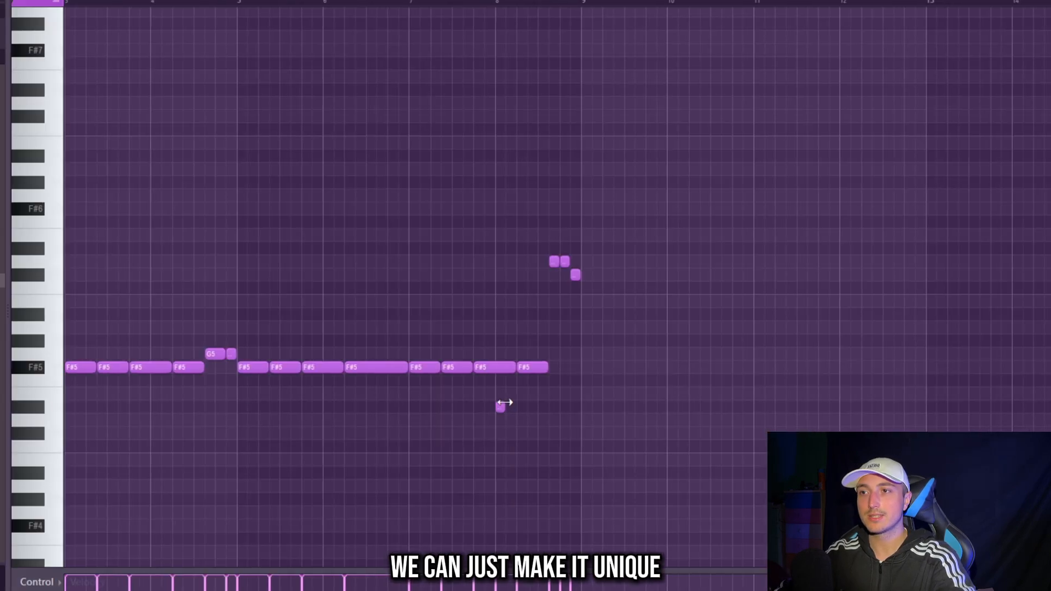
- Vary the opening of the unique HARDEST #2 808 pattern with two C#6 notes across bars 1 and 2
right_click(504, 403)
scroll(593, 399, "left", 3)
scroll(89, 383, "up", 2)
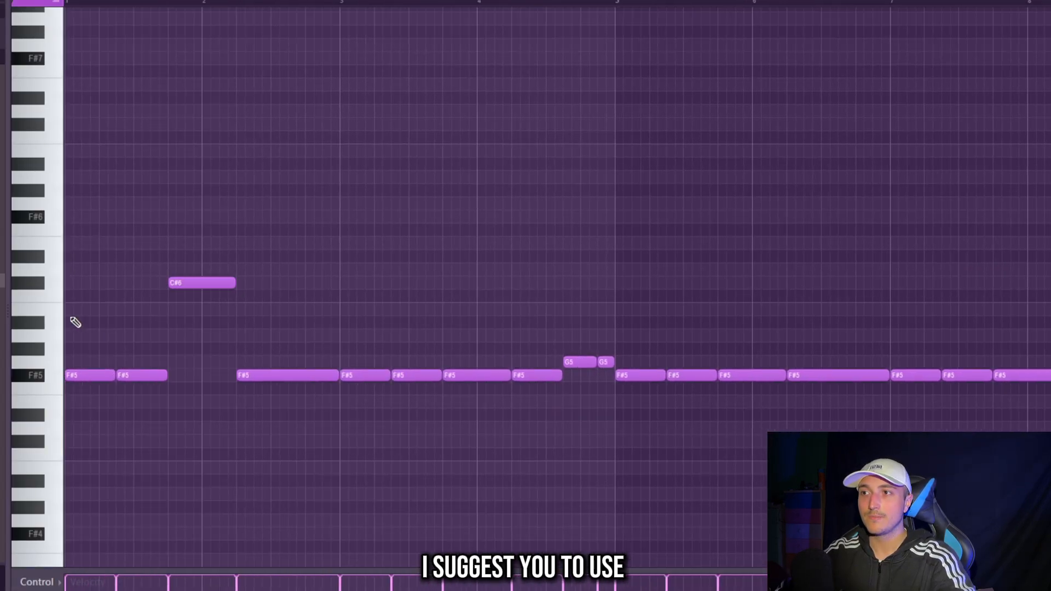
scroll(152, 257, "up", 2)
left_click_drag(209, 310, 194, 236)
left_click_drag(413, 291, 448, 282)
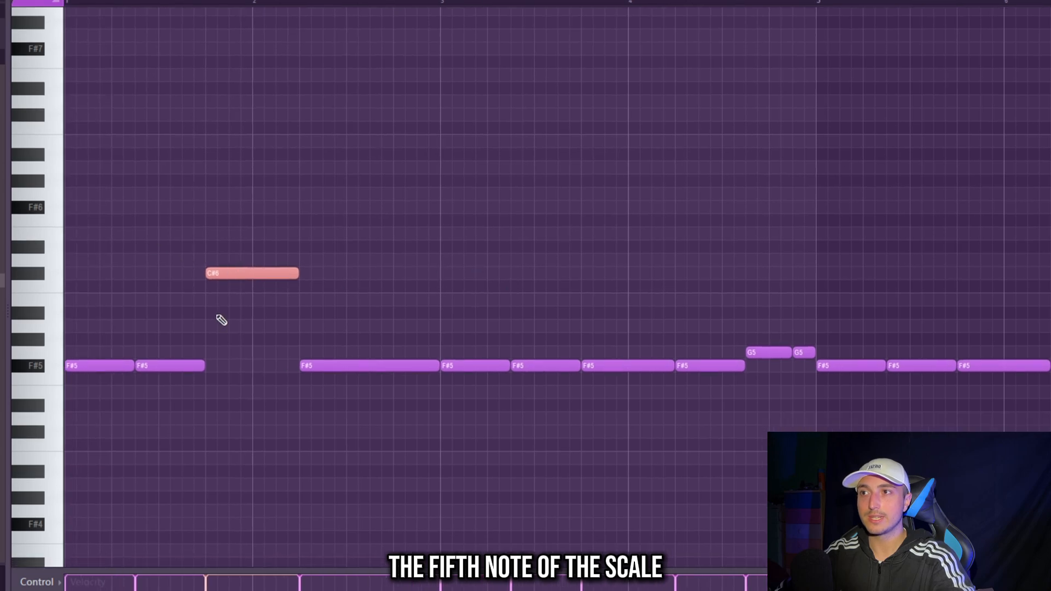
key("space")
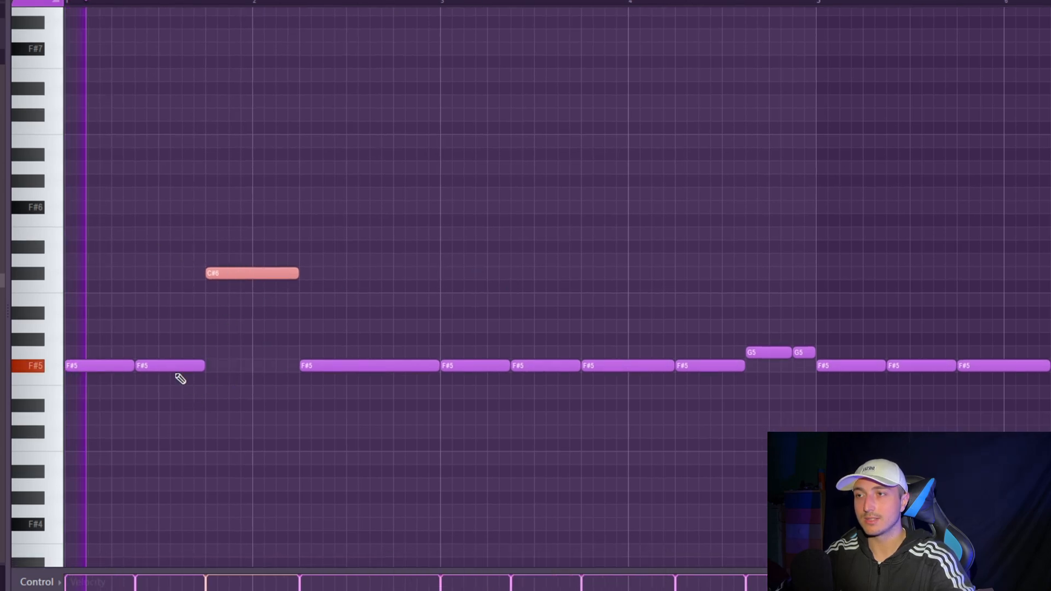
left_click(239, 400, "ctrl")
left_click_drag(272, 286, 271, 272)
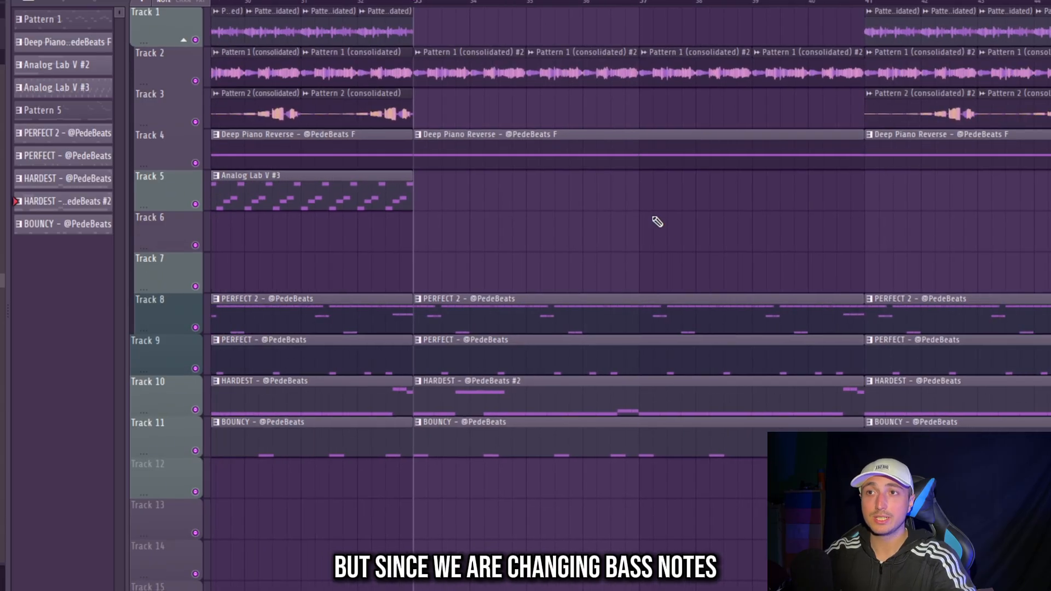
- Remove the Deep Piano Reverse clip starting at bar 33 on Track 4 of the playlist
scroll(655, 219, "down", 1)
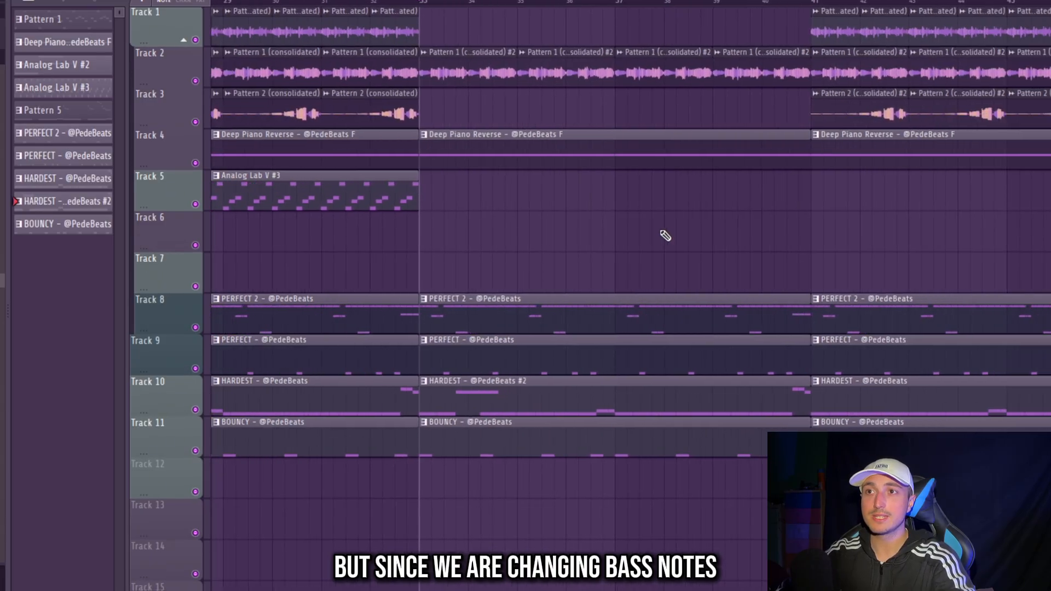
right_click(526, 147)
- Rework bars 1 to 4 of the HARDEST #2 808 line with F#6 and C#6 notes, and repeat that variation in bars 5 to 8
key("F6")
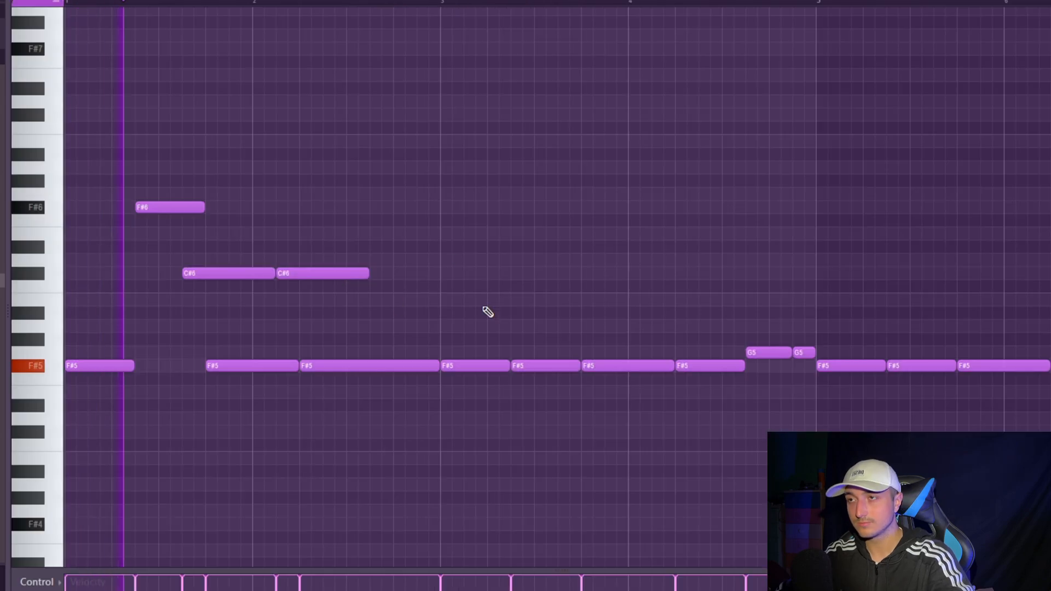
right_click(340, 273)
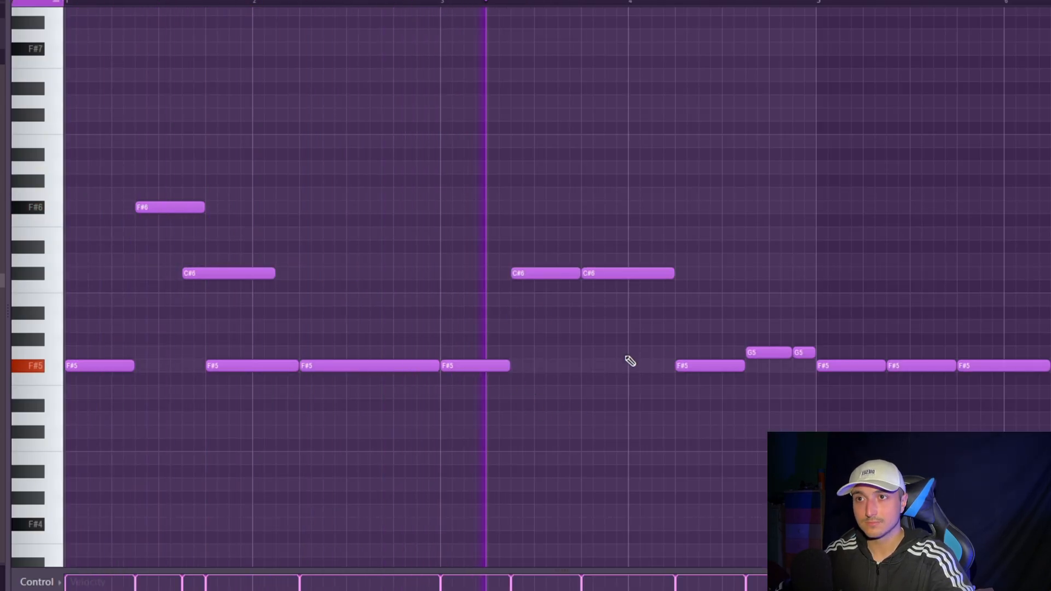
left_click(631, 365)
scroll(635, 328, "down", 4)
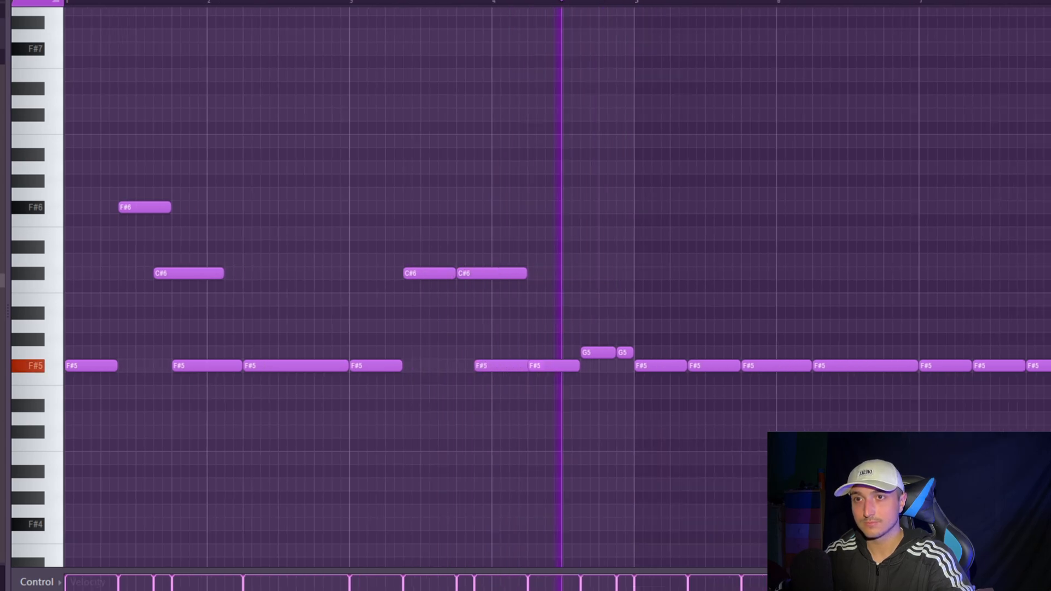
left_click_drag(967, 437, 487, 180)
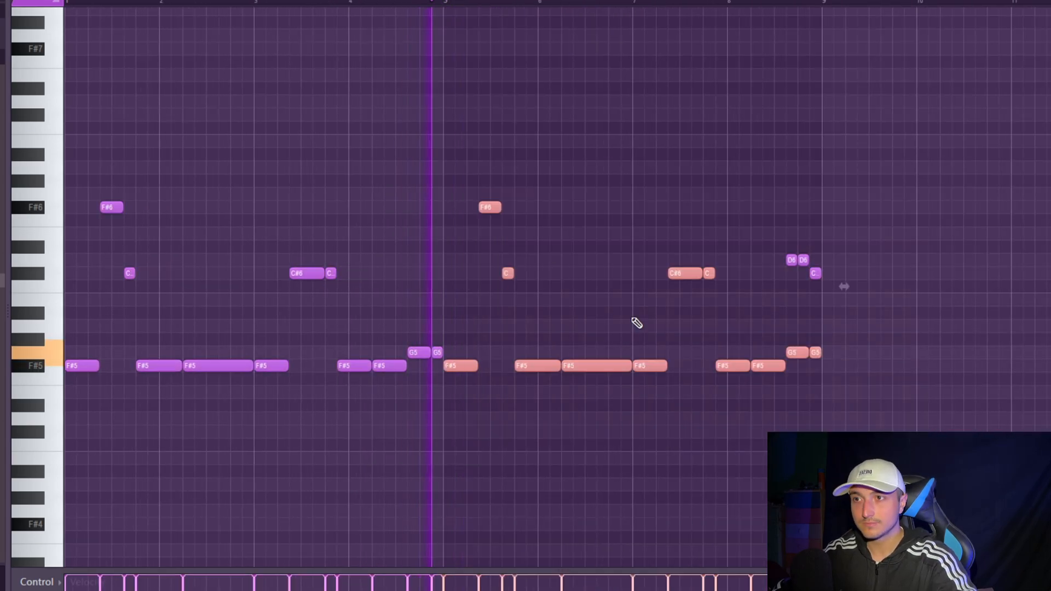
left_click(690, 487, "ctrl")
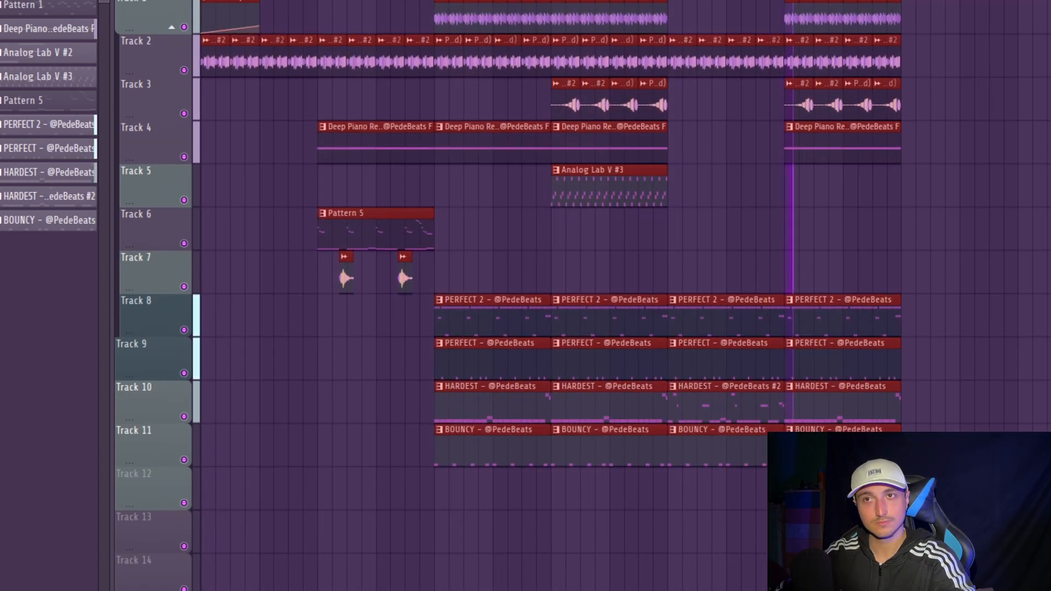
- Remove the BOUNCY clip at bar 33 and shorten the PERFECT 2 clip from bar 25 to end about half a bar before bar 33
scroll(957, 427, "up", 3)
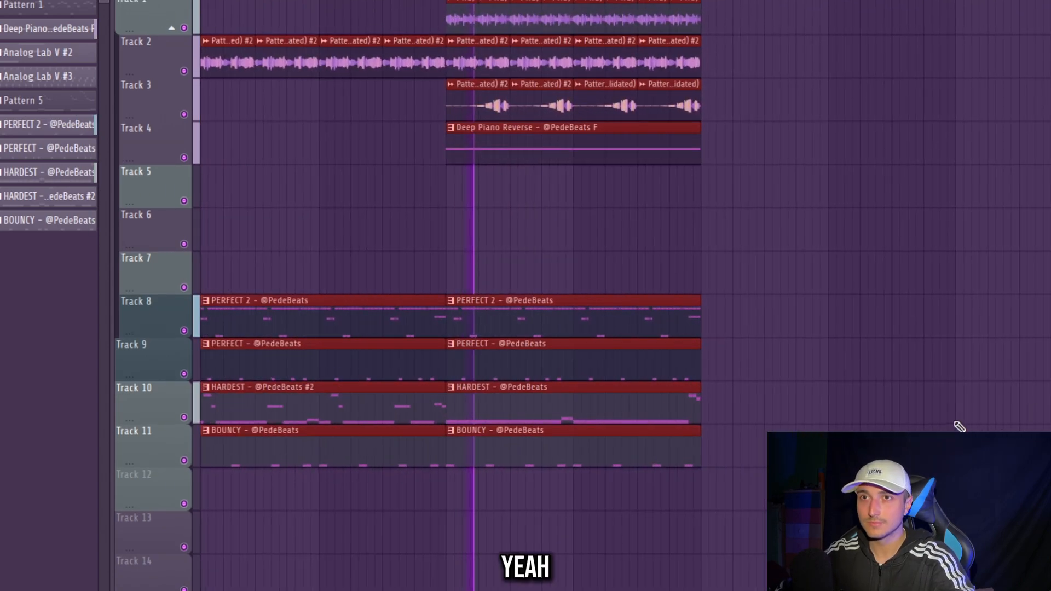
scroll(957, 427, "down", 3)
left_click_drag(958, 507, 232, 80)
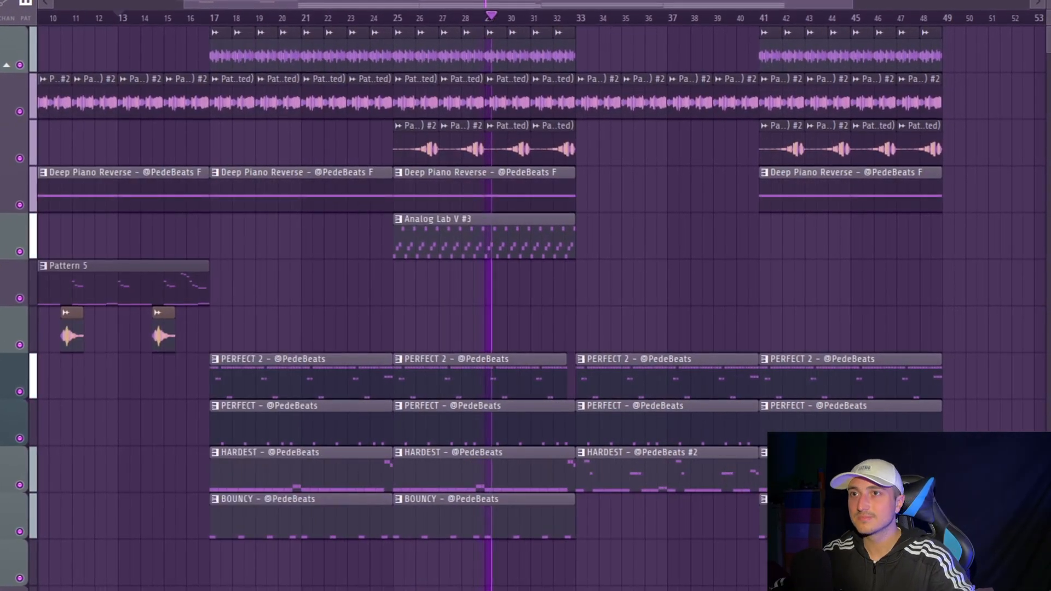
right_click(652, 515, "ctrl")
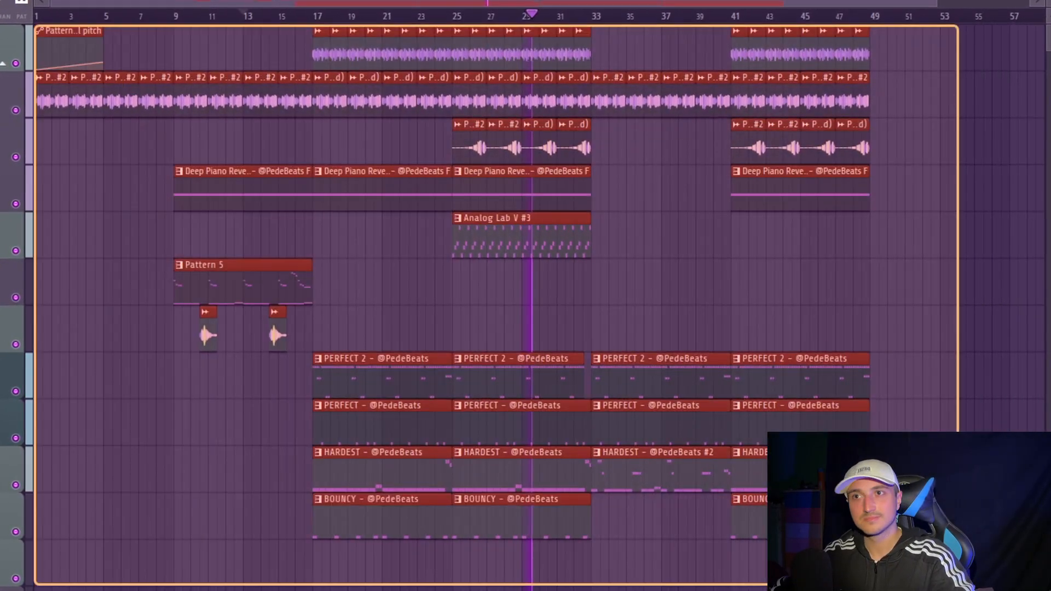
scroll(711, 509, "up", 5)
scroll(188, 509, "up", 2)
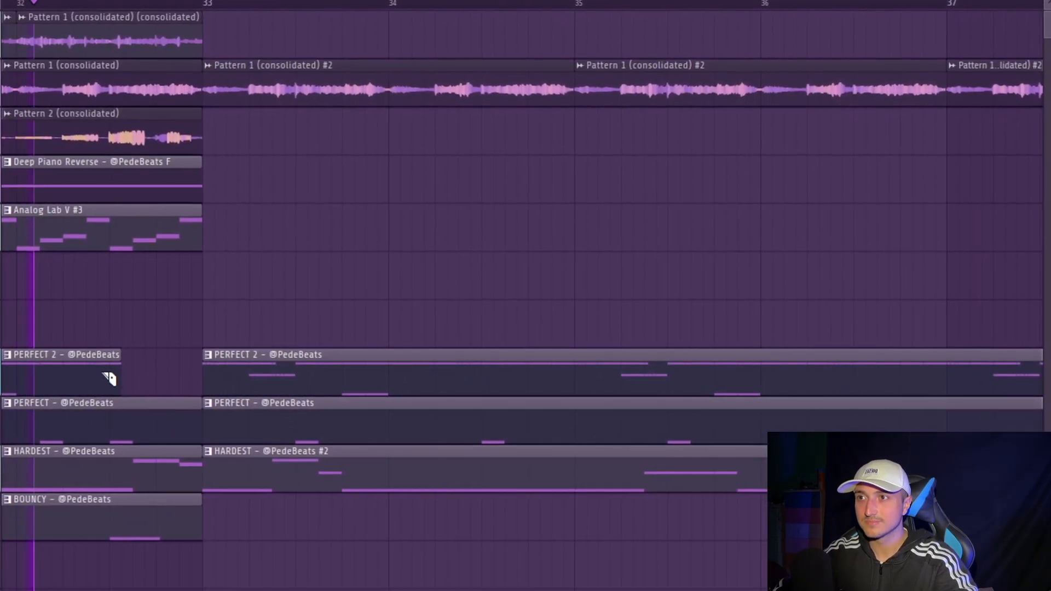
scroll(453, 575, "down", 4)
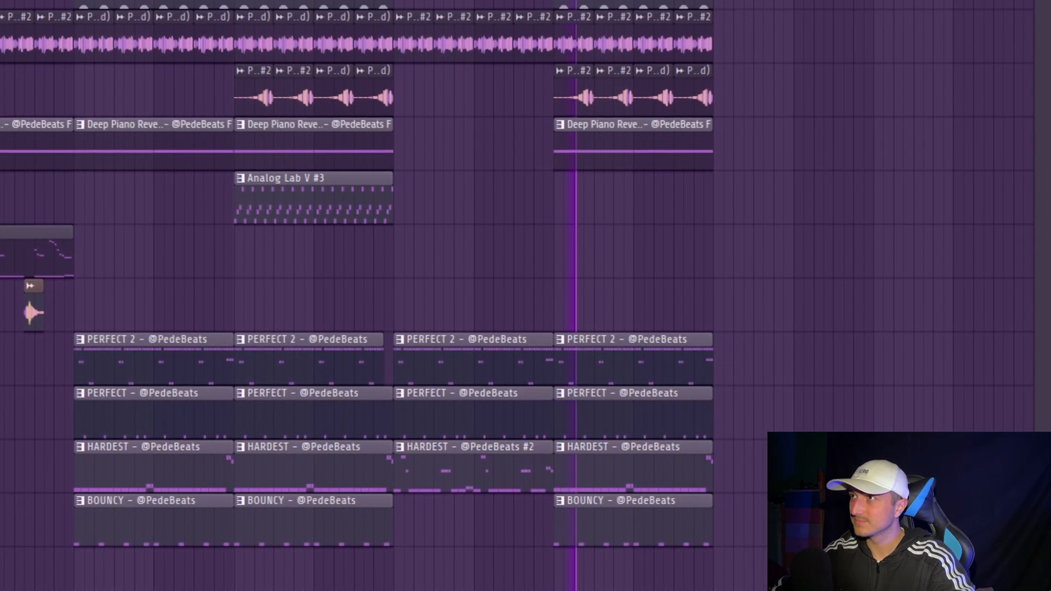
key("ctrl+a")
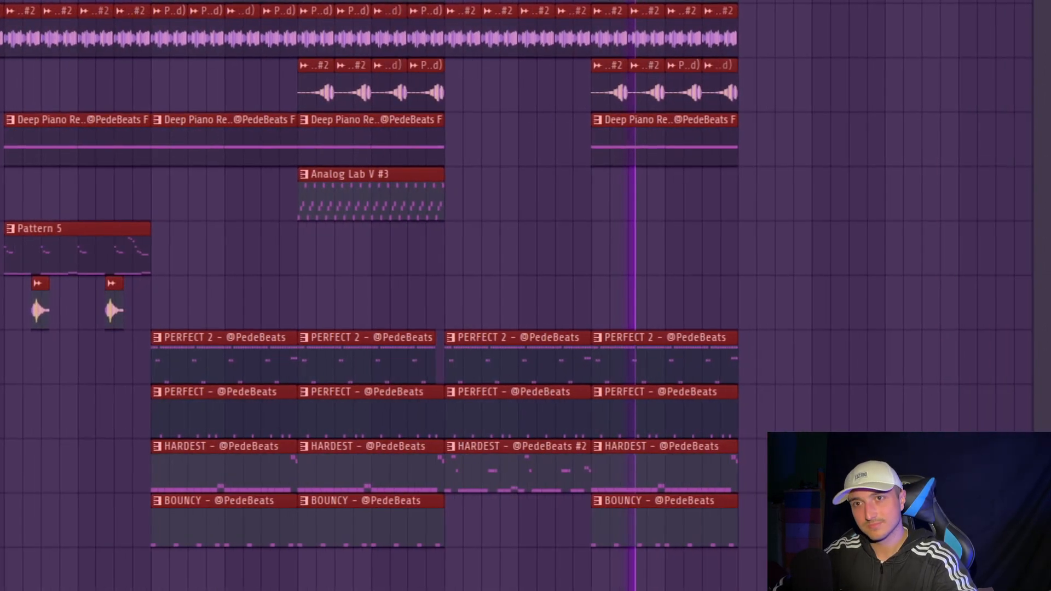
scroll(818, 405, "up", 3)
scroll(897, 537, "down", 2)
left_click_drag(910, 547, 2, 142)
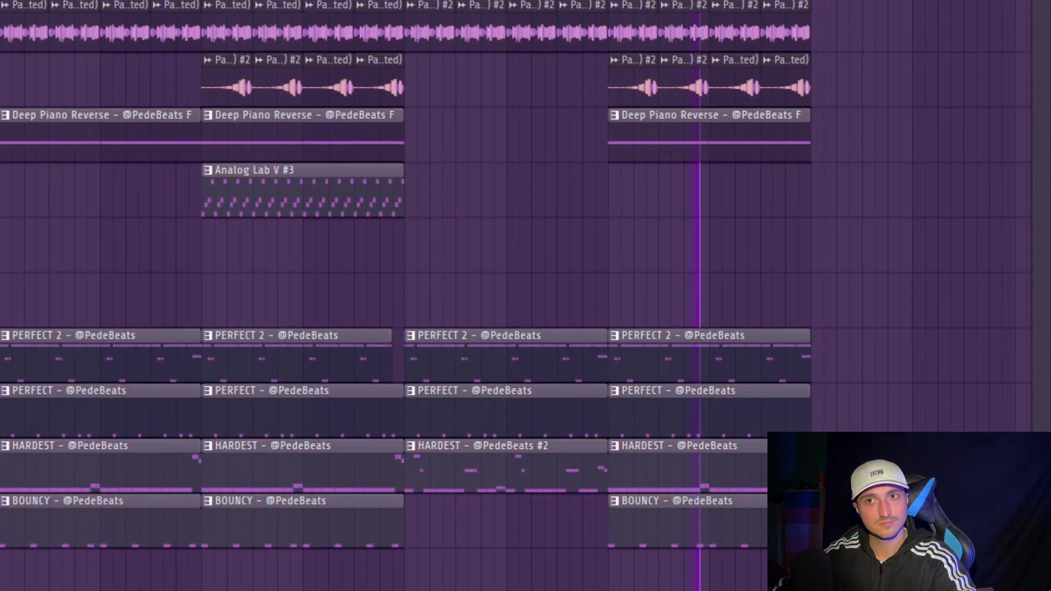
scroll(560, 585, "down", 1)
left_click_drag(864, 586, 7, 53)
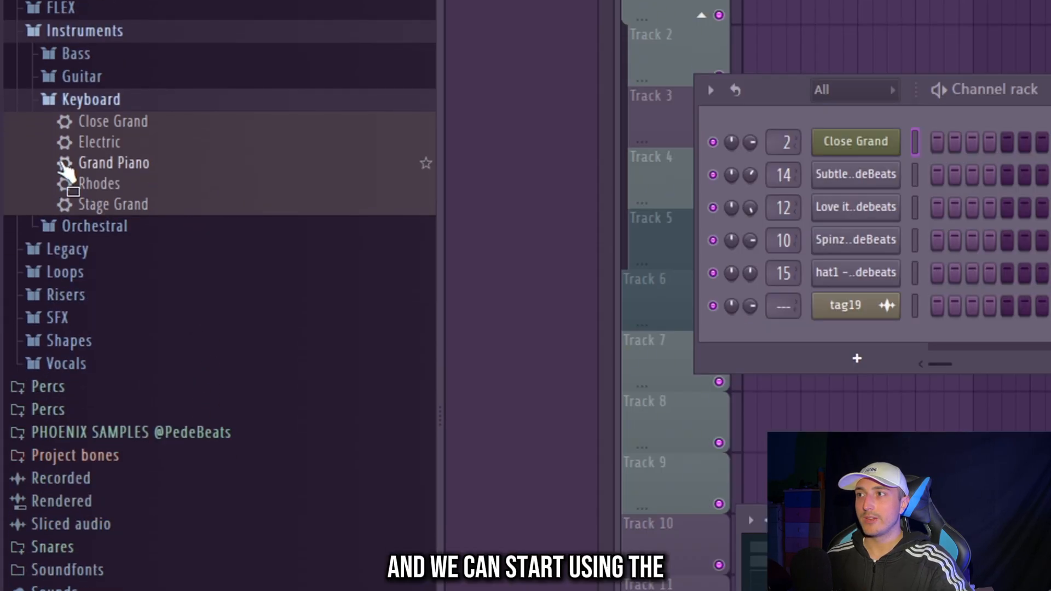
- Load Close Grand and write a one-bar melody alternating C#5, E5, D#5 and E5 with a repeated G#5, then play it
left_click_drag(123, 125, 782, 146)
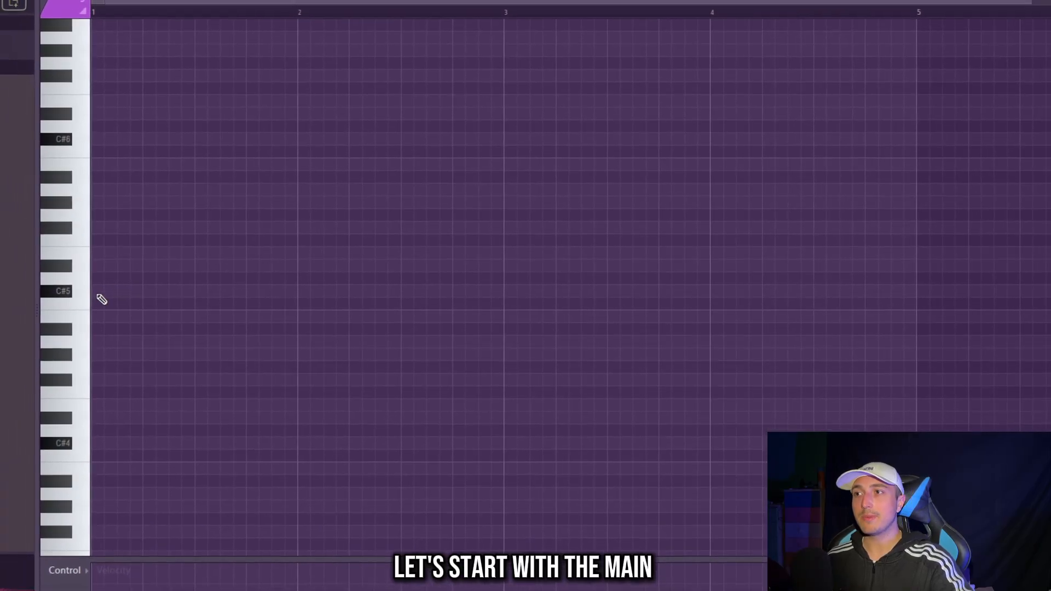
left_click(119, 291)
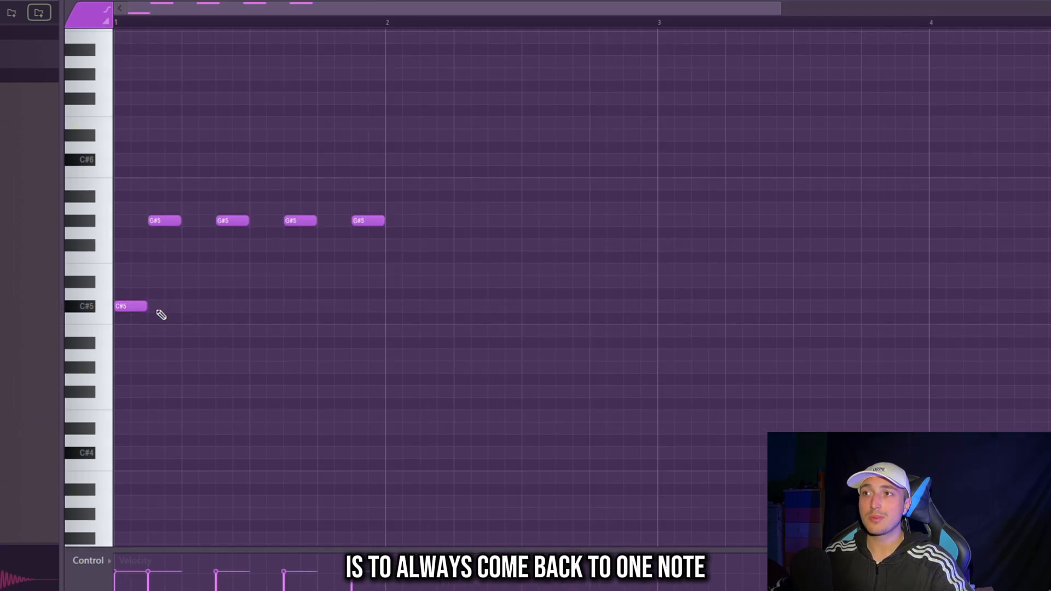
left_click(187, 271)
left_click(253, 283)
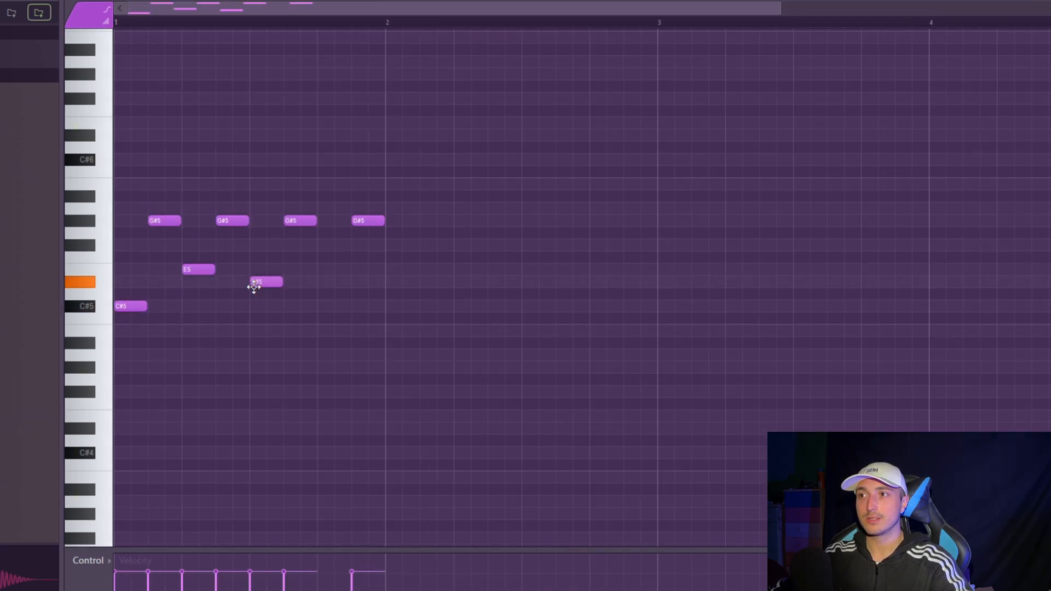
left_click(328, 270)
left_click_drag(347, 295, 178, 267)
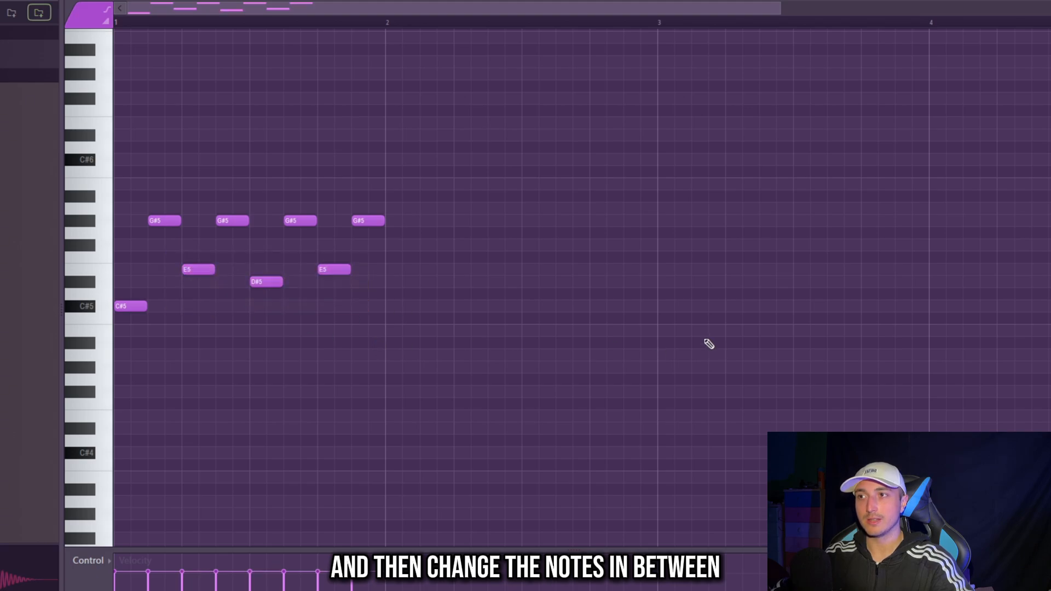
key("space")
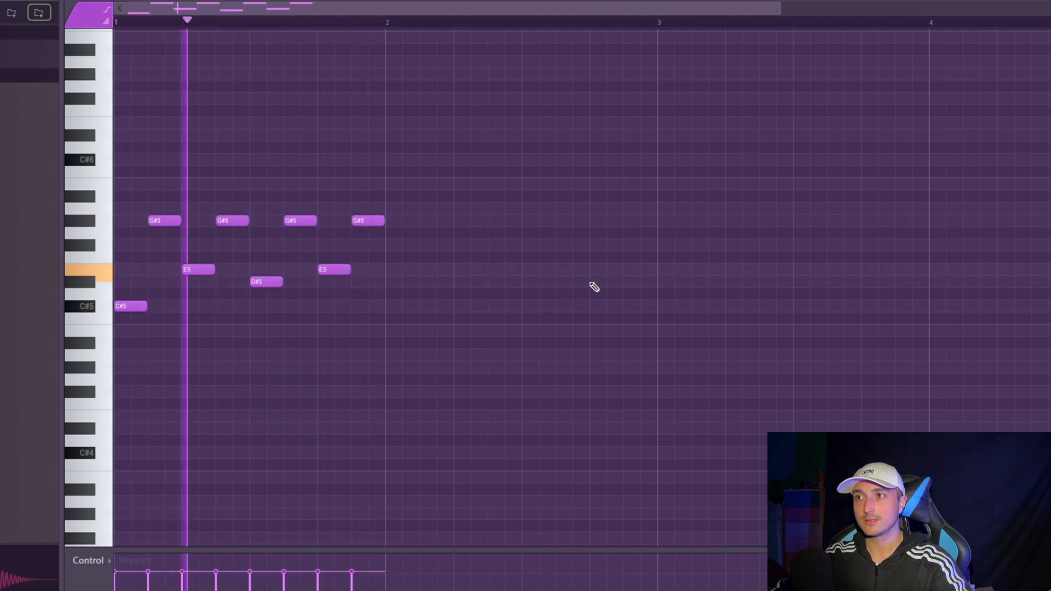
- Raise the repeated G#5 notes to C#6 and change the notes between them to E5, G#5 and D#5
key("F5")
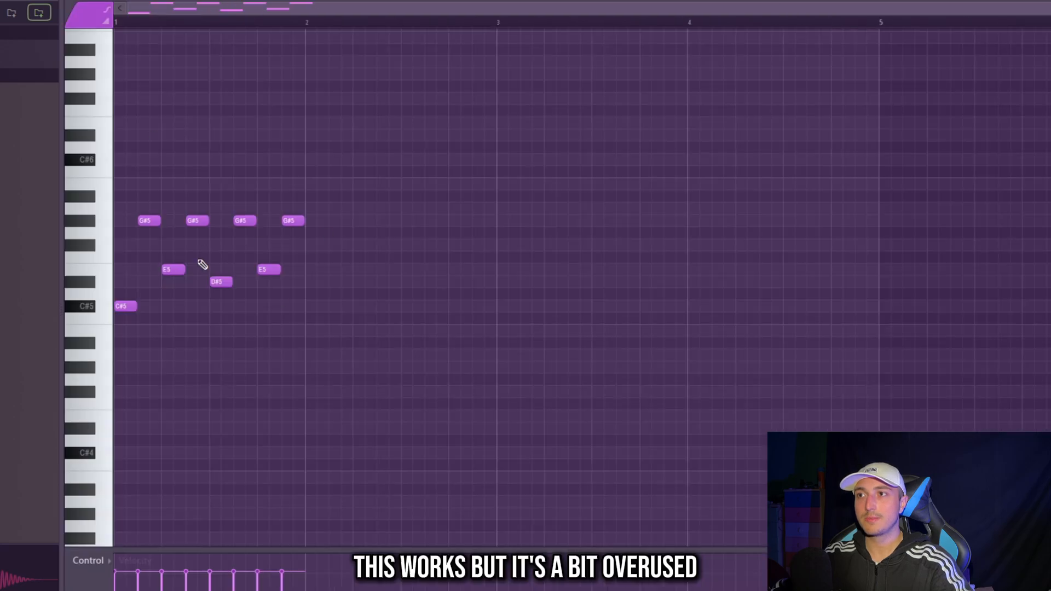
scroll(203, 264, "up", 3)
left_click_drag(258, 291, 311, 310)
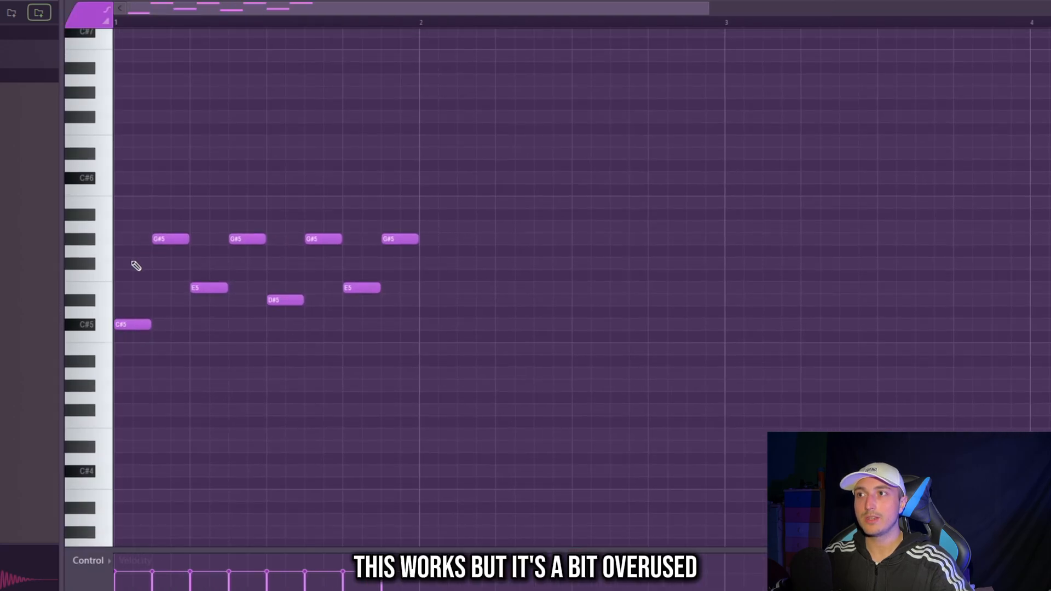
scroll(136, 219, "up", 2)
scroll(140, 194, "down", 2)
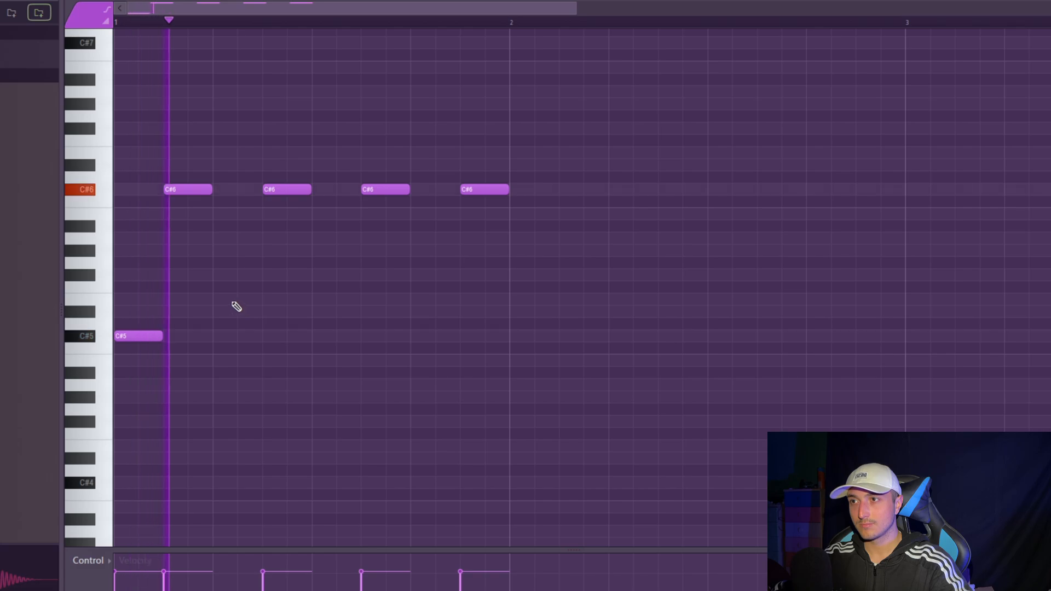
left_click(235, 300)
left_click(315, 249)
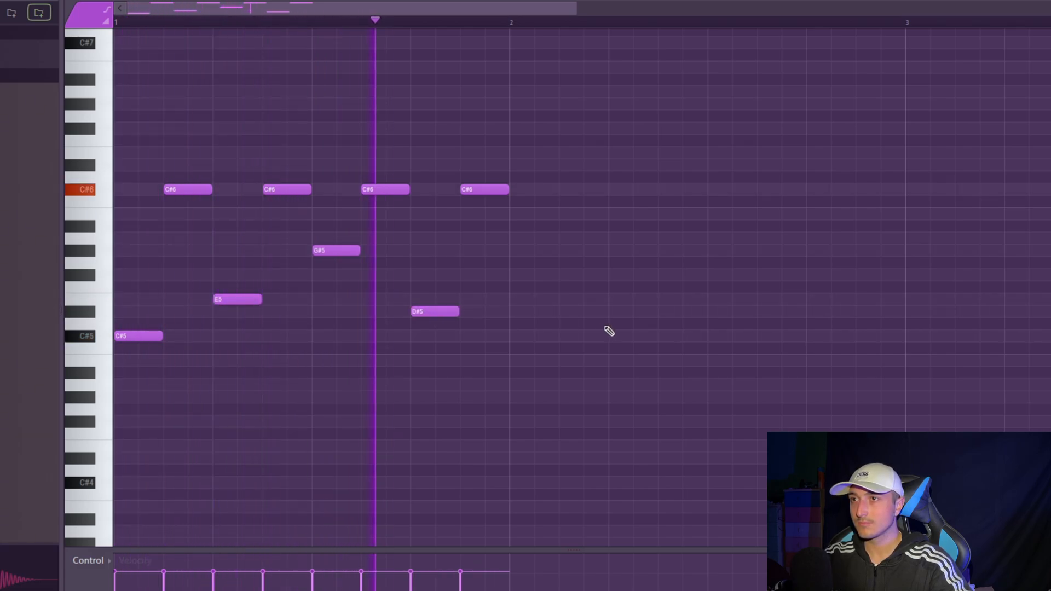
- Duplicate the one-bar piano melody until it fills eight bars, then clear the note selection
key("space")
key("ctrl+a")
scroll(633, 427, "down", 3)
key("space")
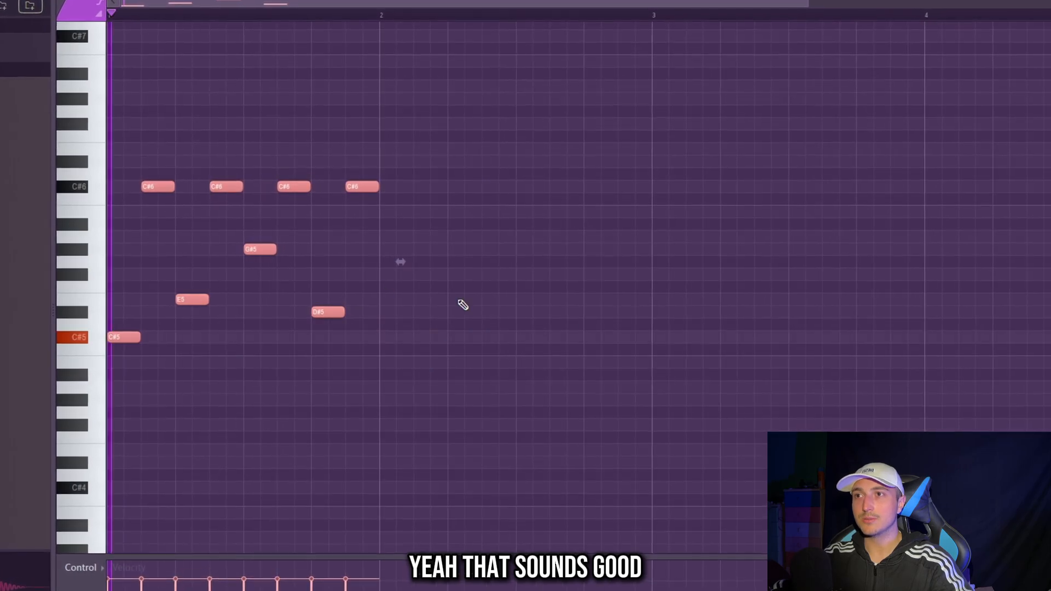
key("ctrl+b")
key("ctrl+b")
key("ctrl+b")
scroll(531, 377, "down", 3)
key("ctrl+b")
key("ctrl+b")
key("ctrl+b")
key("ctrl+b")
scroll(476, 394, "down", 2)
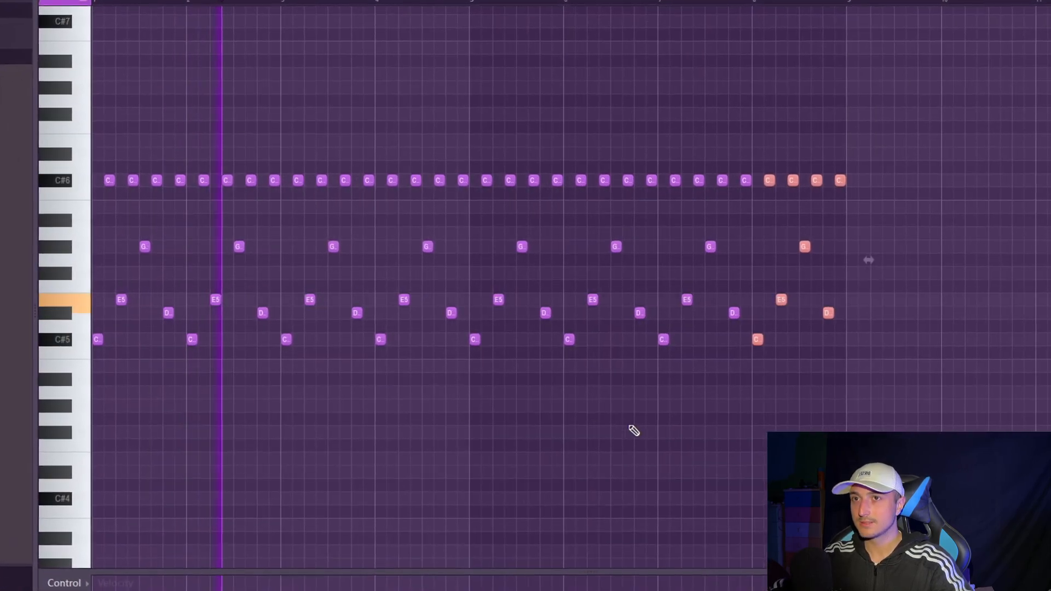
key("ctrl+d")
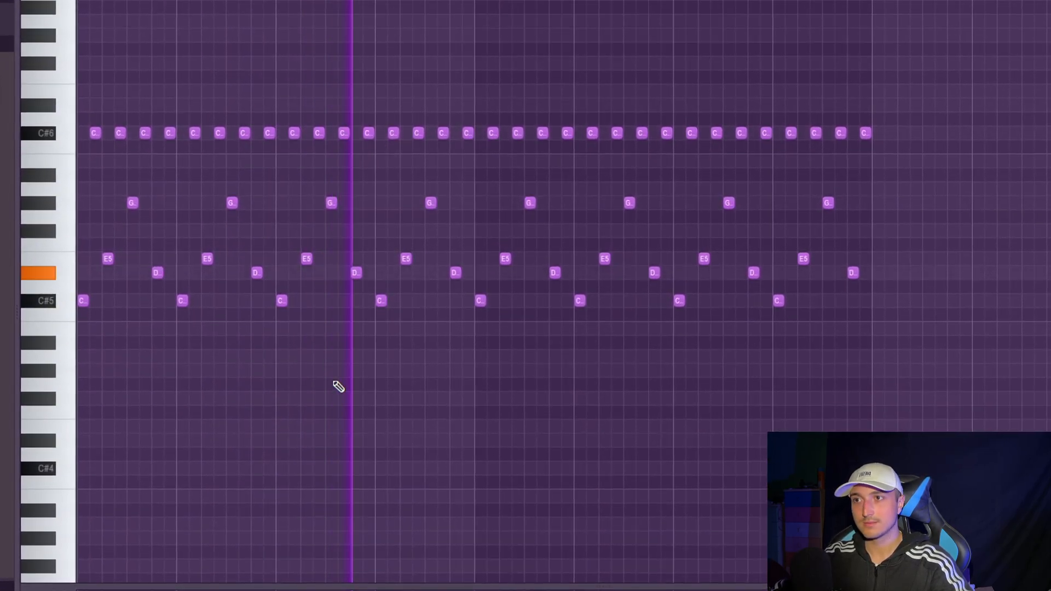
- Add a C#3 bass note lasting the whole of bar 1 beneath the piano melody
key("ctrl+Down")
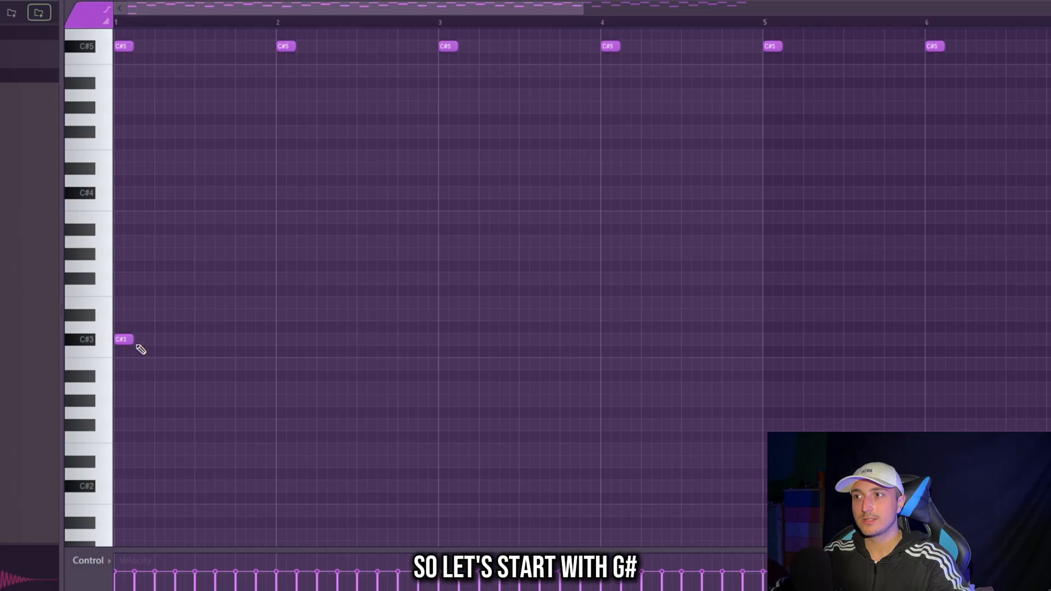
scroll(167, 189, "up", 3)
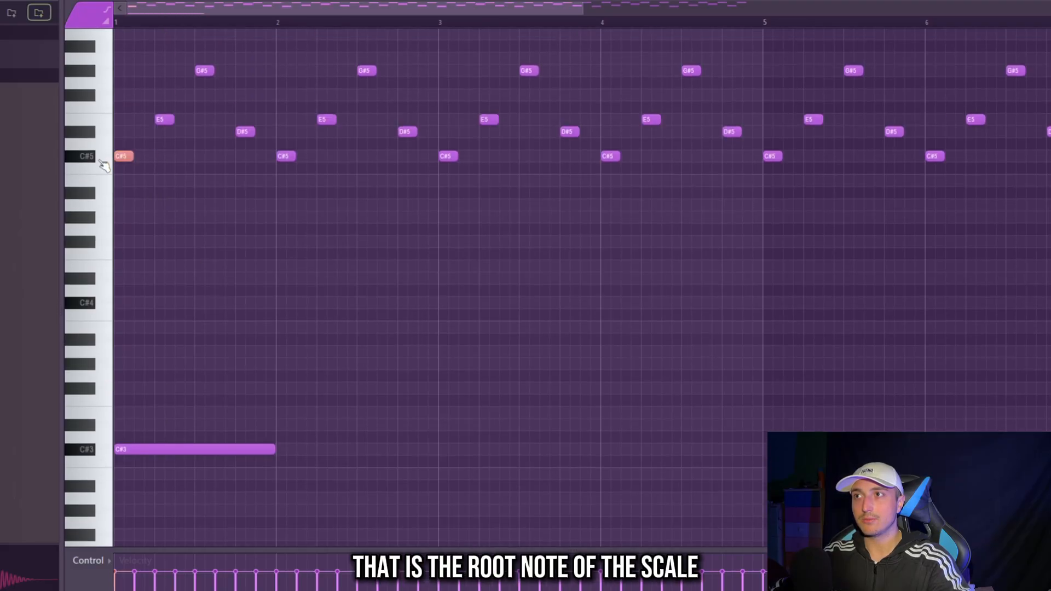
scroll(188, 153, "up", 3)
scroll(202, 329, "down", 7)
scroll(219, 394, "up", 1)
scroll(328, 411, "up", 3)
scroll(356, 378, "down", 2)
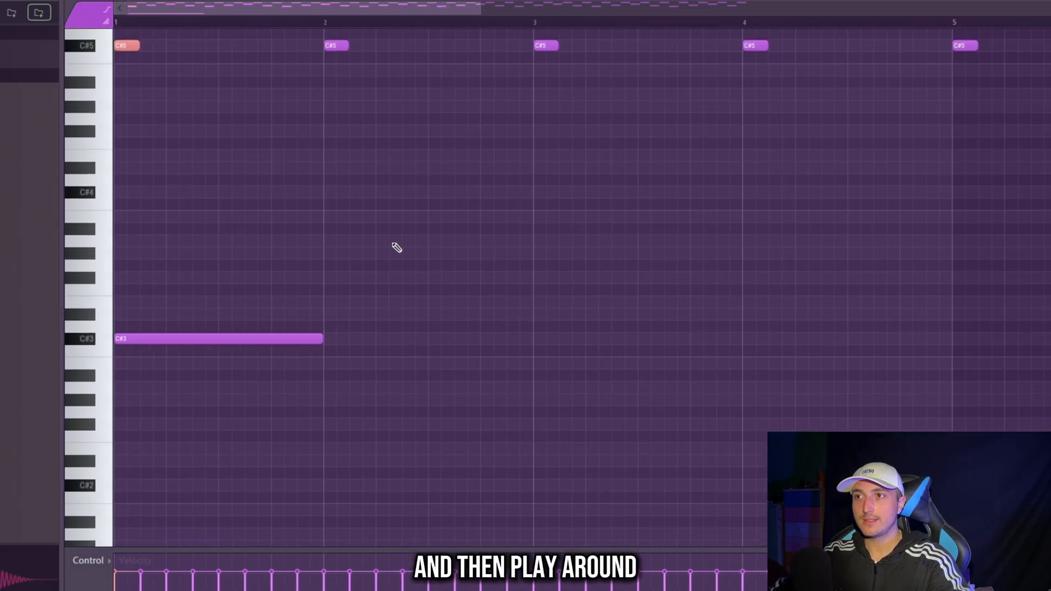
scroll(337, 285, "up", 1)
left_click_drag(339, 282, 383, 239)
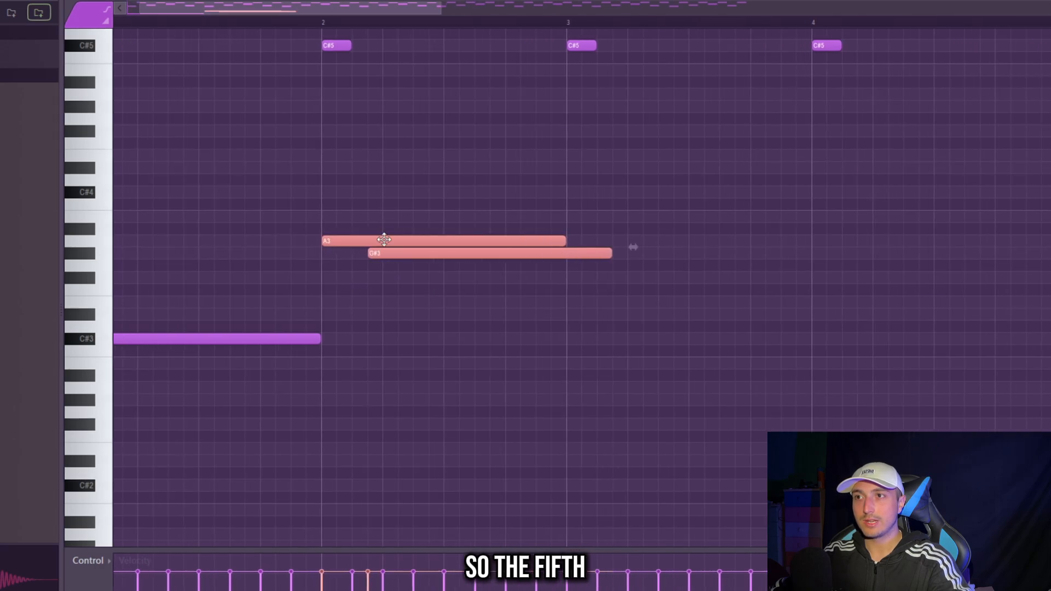
scroll(345, 239, "down", 2)
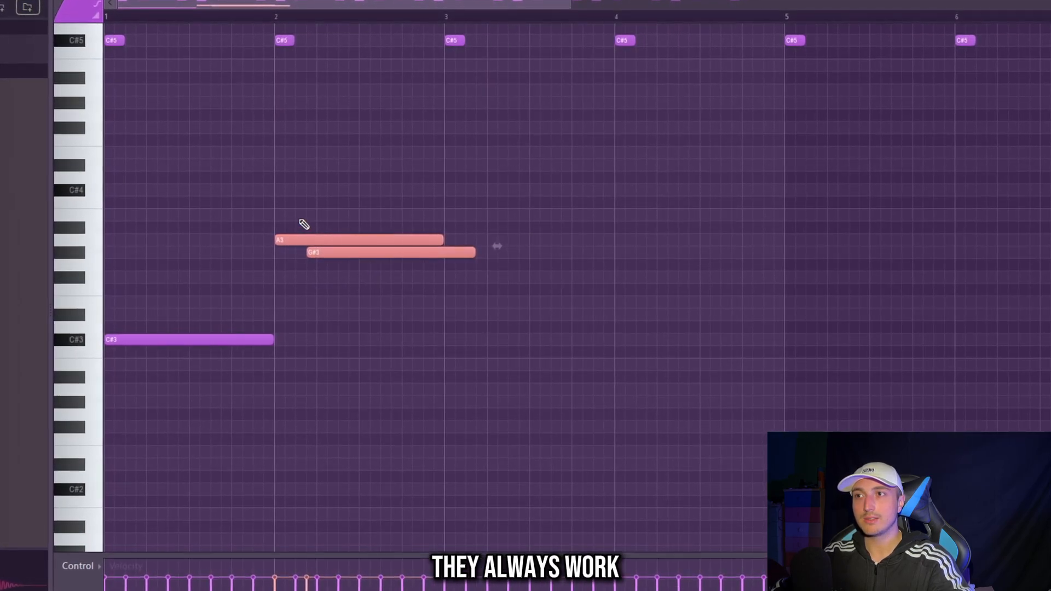
key("Delete")
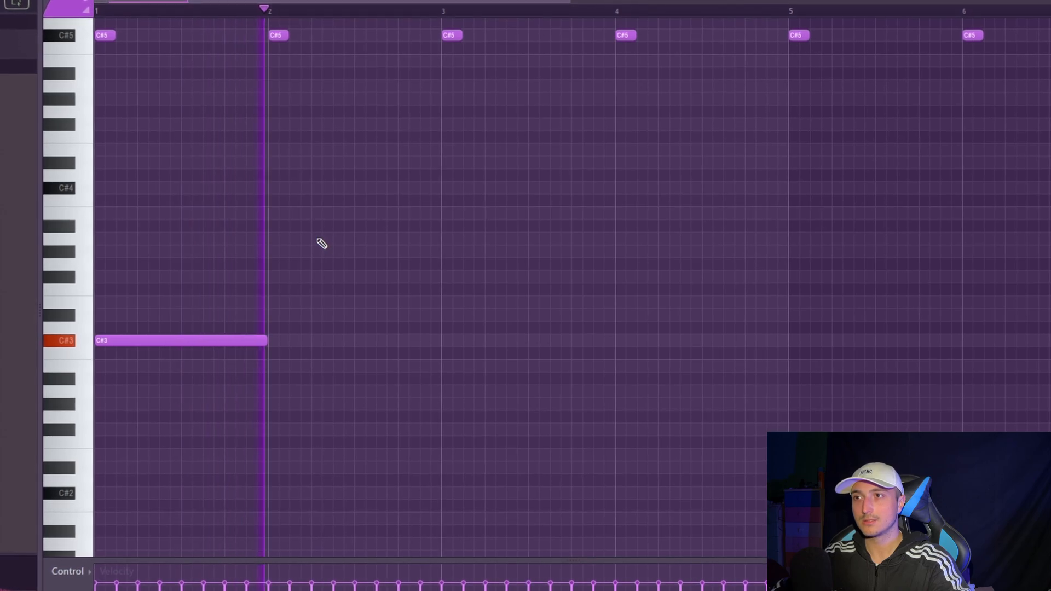
- Add A2 and G#2 bass notes after the C#3, sizing the three notes to fill the first two bars
left_click(320, 240)
left_click(381, 251)
left_click_drag(396, 309, 496, 231)
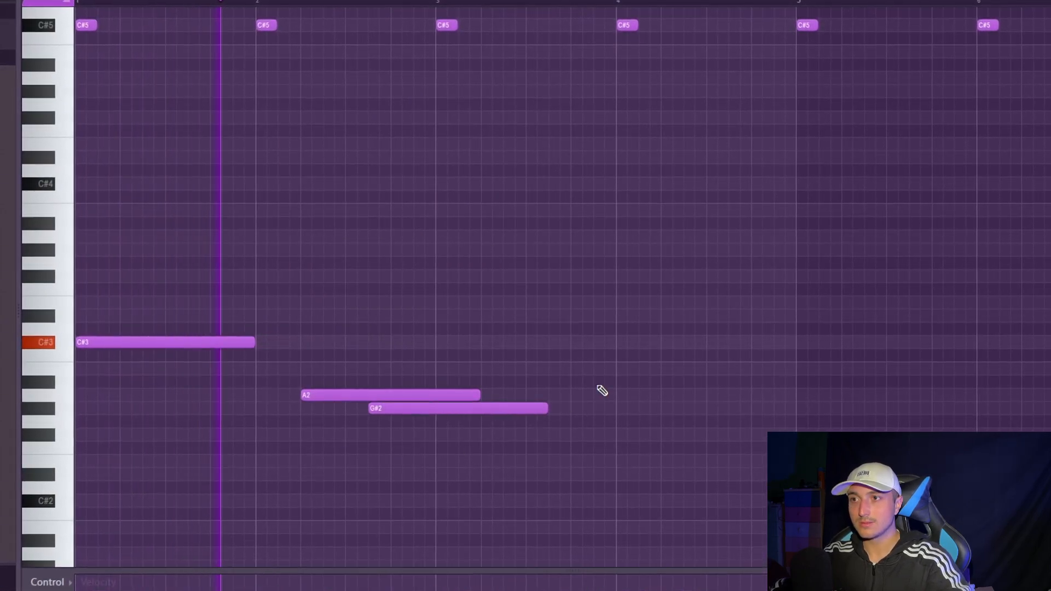
left_click_drag(560, 466, 6, 297)
left_click_drag(698, 478, 646, 457)
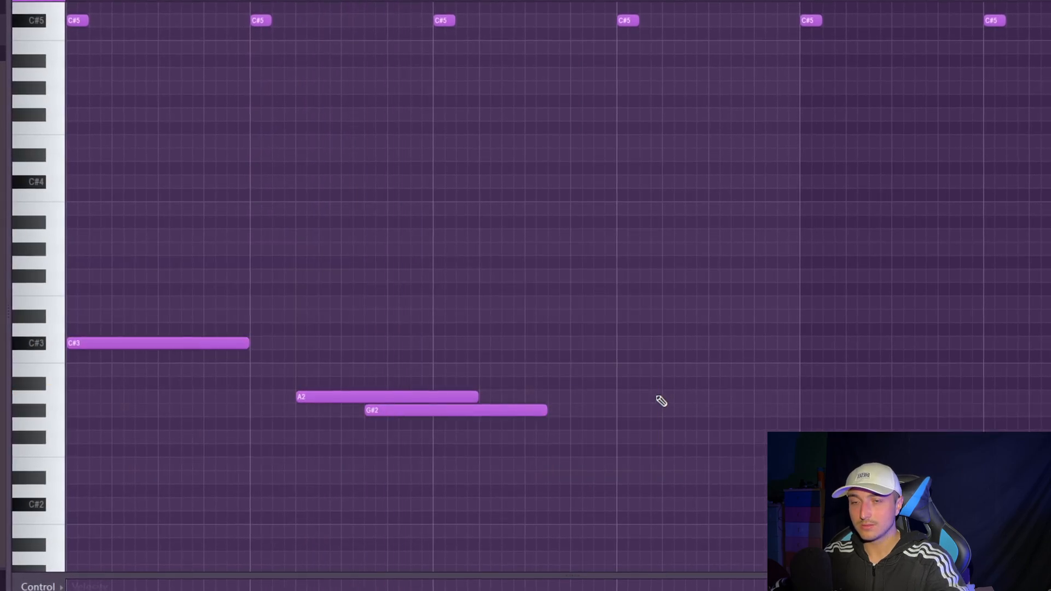
- Duplicate the two-bar bass phrase until it fills eight bars, and clear the note selection
left_click_drag(664, 482, 208, 334)
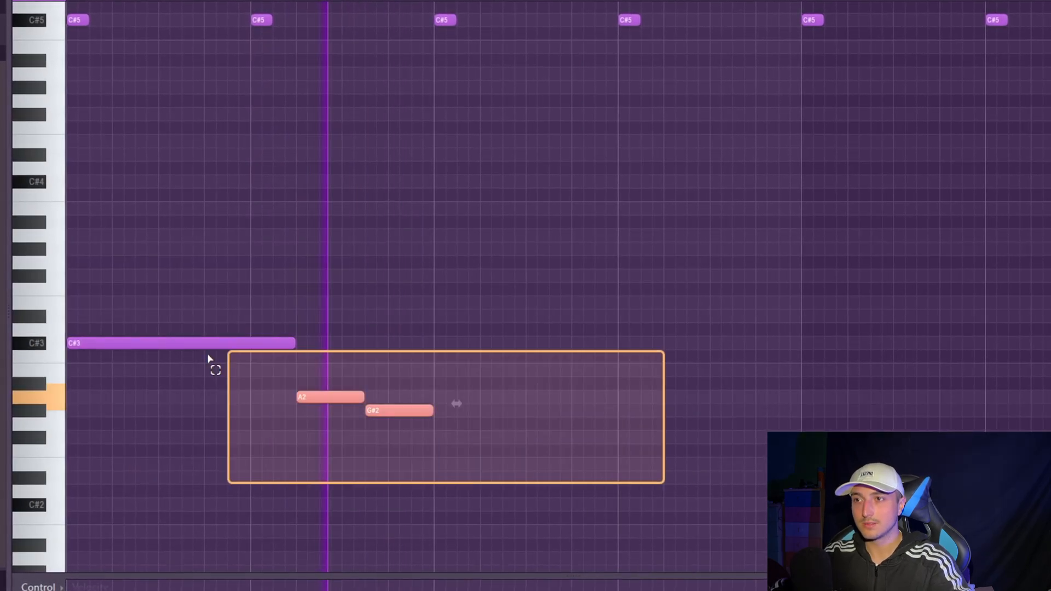
key("ctrl+b")
scroll(594, 488, "down", 1)
key("ctrl+a")
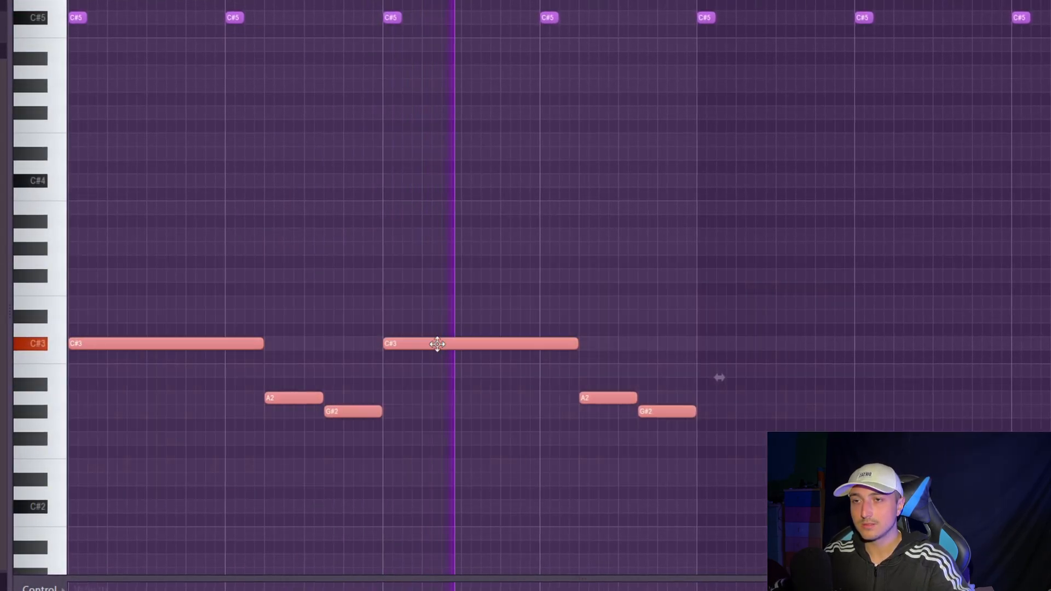
scroll(437, 344, "down", 1)
left_click_drag(638, 446, 196, 328)
key("ctrl+b")
left_click(642, 497, "ctrl")
scroll(764, 498, "down", 1)
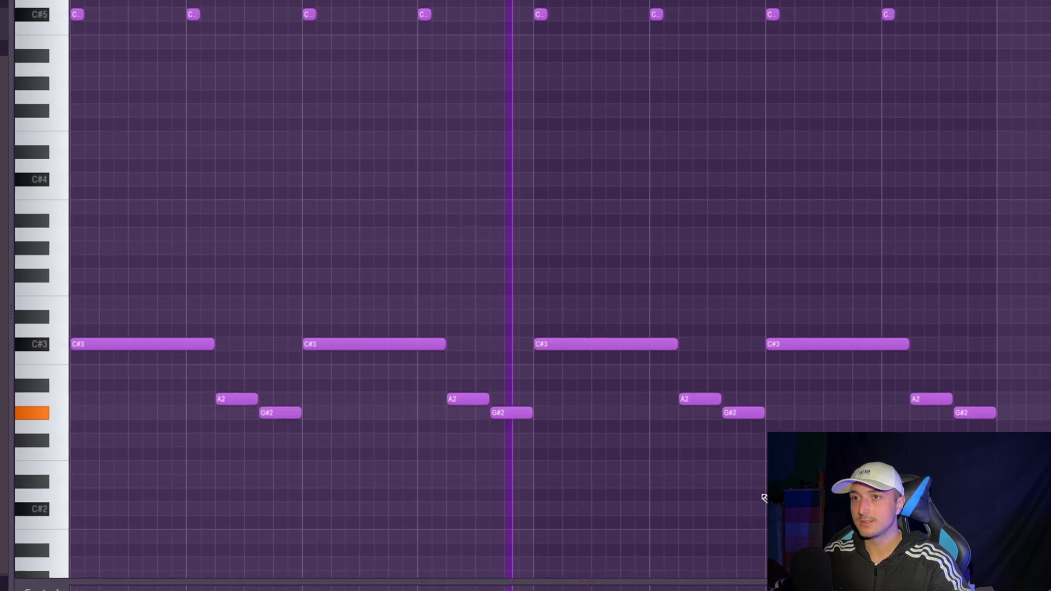
- Copy the whole eight-bar bass line one octave up, onto C#4, A3 and G#3
scroll(765, 498, "down", 1)
left_click_drag(970, 500, 70, 213)
left_click_drag(109, 341, 111, 178)
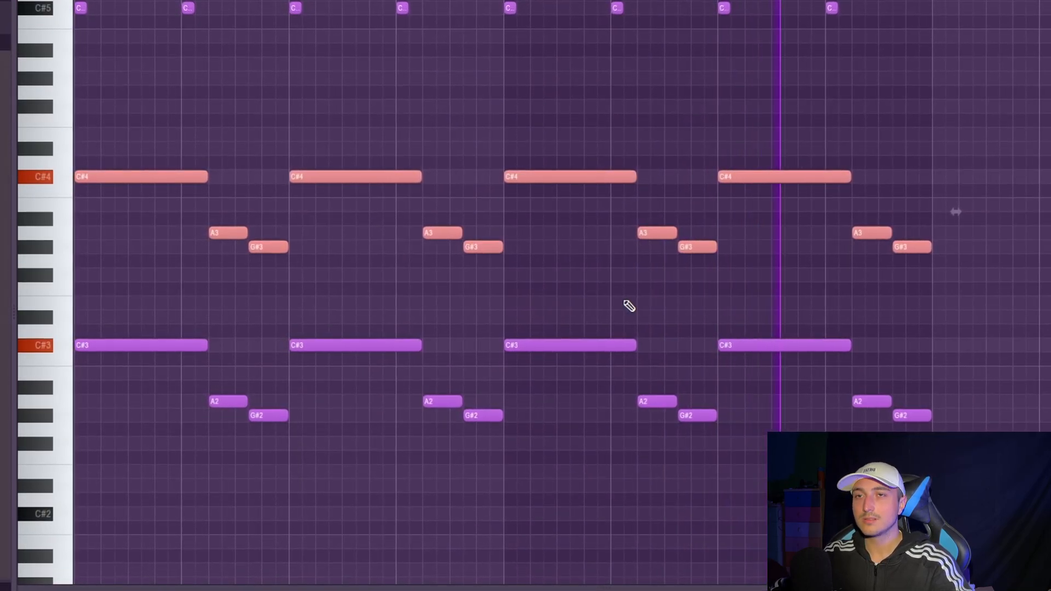
scroll(718, 269, "up", 2)
scroll(962, 363, "down", 3)
scroll(928, 373, "up", 3)
scroll(916, 380, "down", 1)
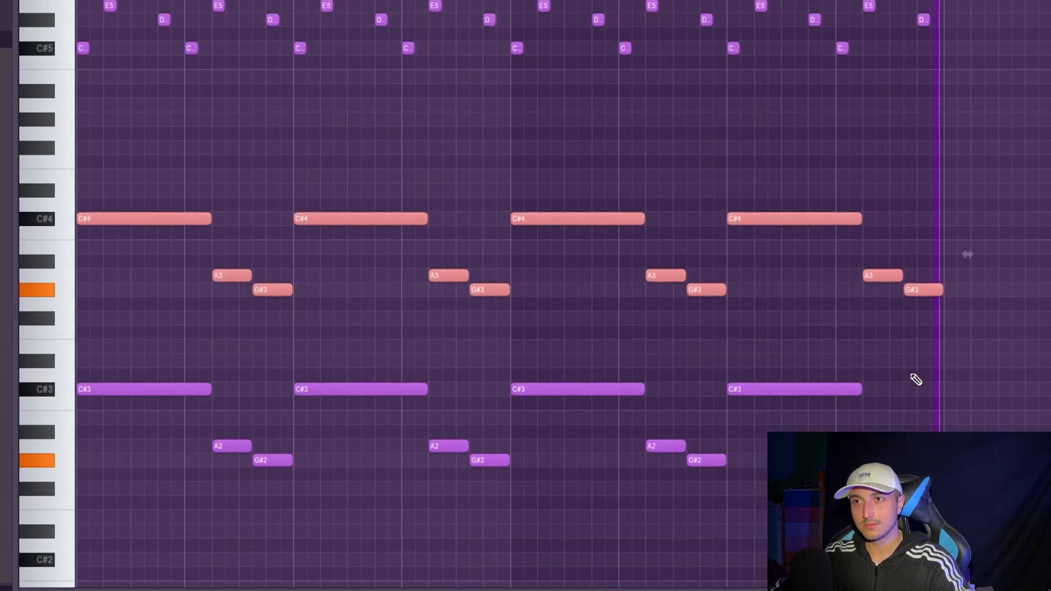
scroll(429, 356, "up", 3)
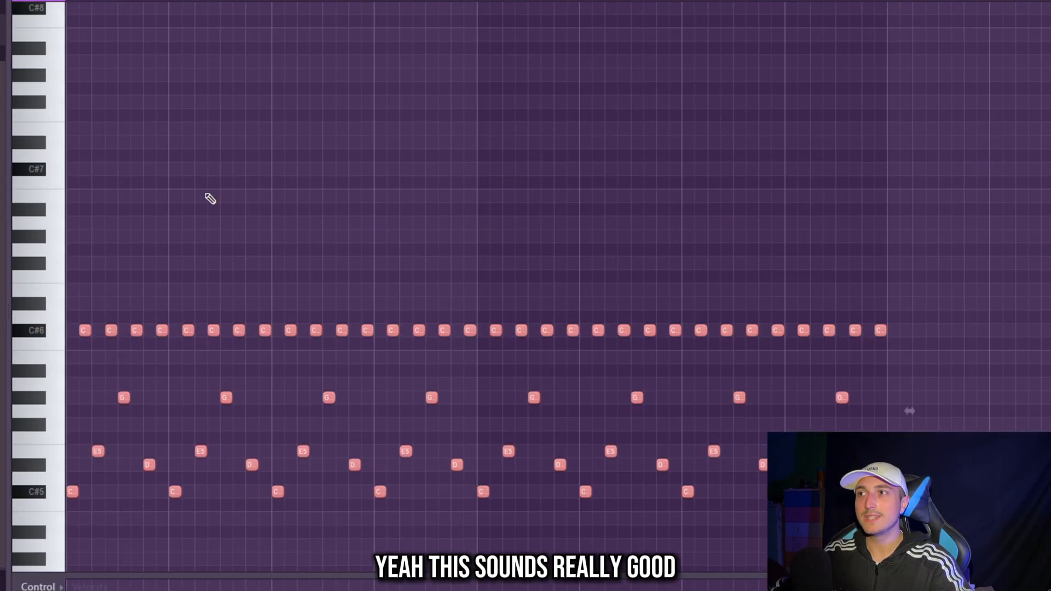
scroll(597, 250, "down", 1)
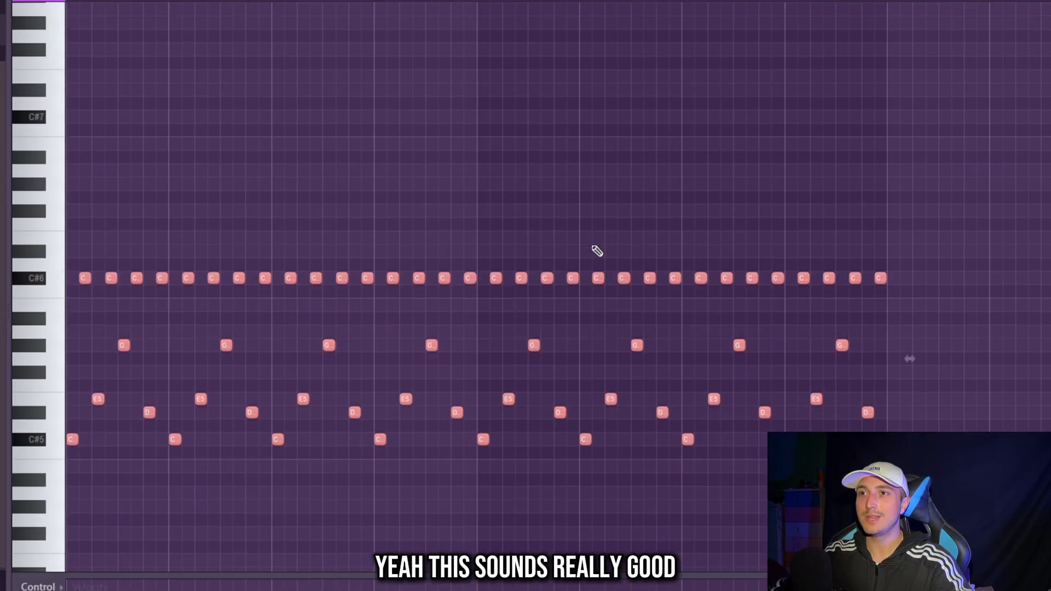
- Write a top melody above the repeating notes: G#7 in bar 1, a descending A6, G#6, F#6, E6 run in bar 2, and C#7 on bar 3
scroll(595, 253, "down", 2)
scroll(246, 216, "up", 3)
key("ctrl+d")
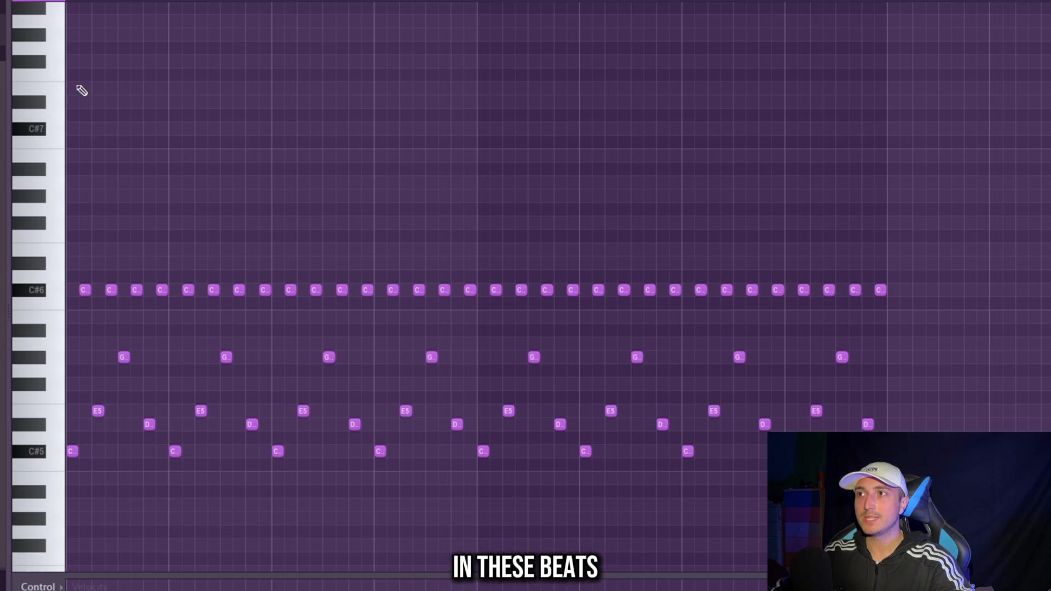
scroll(75, 228, "up", 1)
scroll(72, 198, "up", 3)
left_click(76, 169)
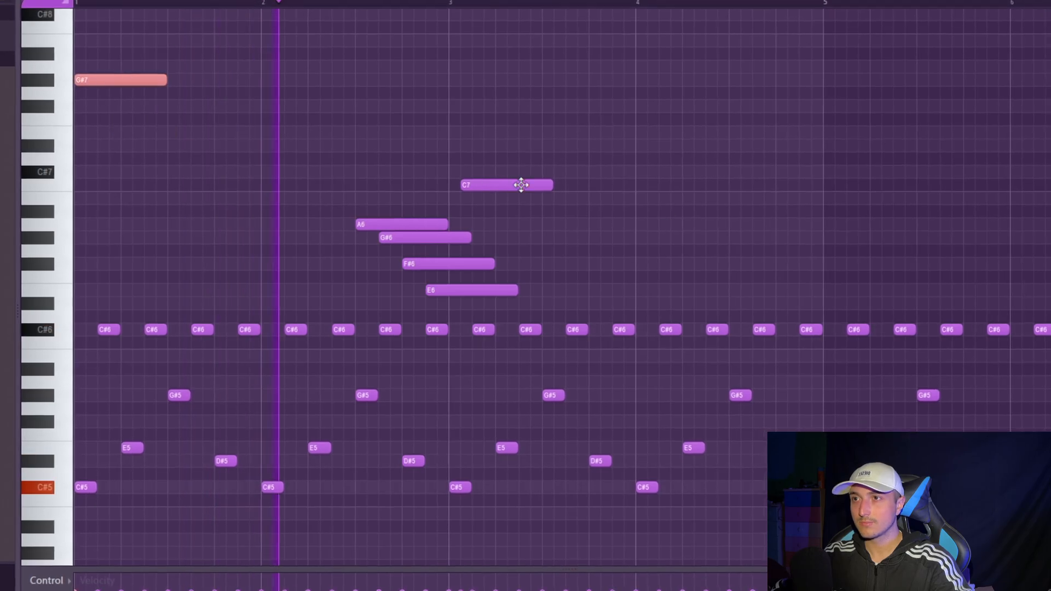
left_click_drag(499, 186, 481, 169)
scroll(535, 239, "down", 3)
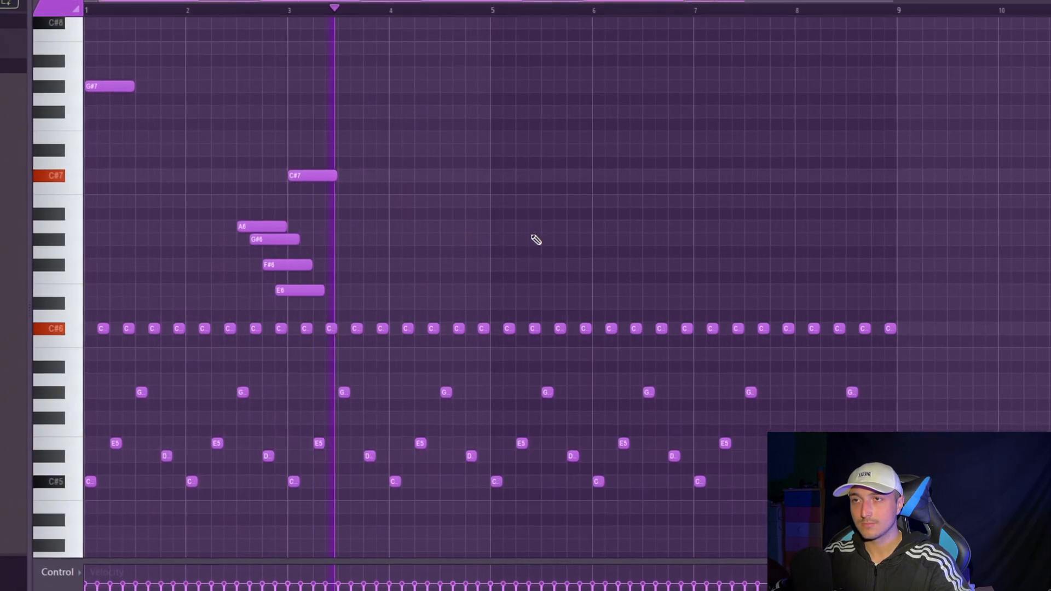
- Repeat the A6, G#6, F#6, E6 run in the second half of bar 4, trimming its notes to end with the bar
mouse_move(415, 296)
left_mouse_down()
mouse_move(239, 210)
mouse_move(480, 229)
mouse_move(455, 230)
left_mouse_up()
left_click(559, 319, "ctrl")
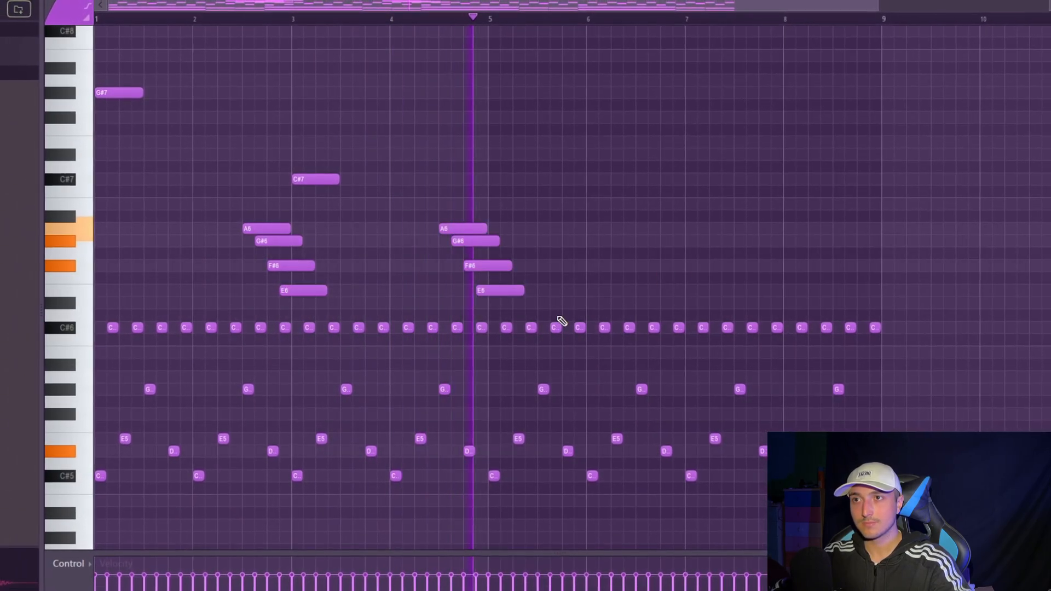
key("space")
left_click_drag(511, 292, 495, 223)
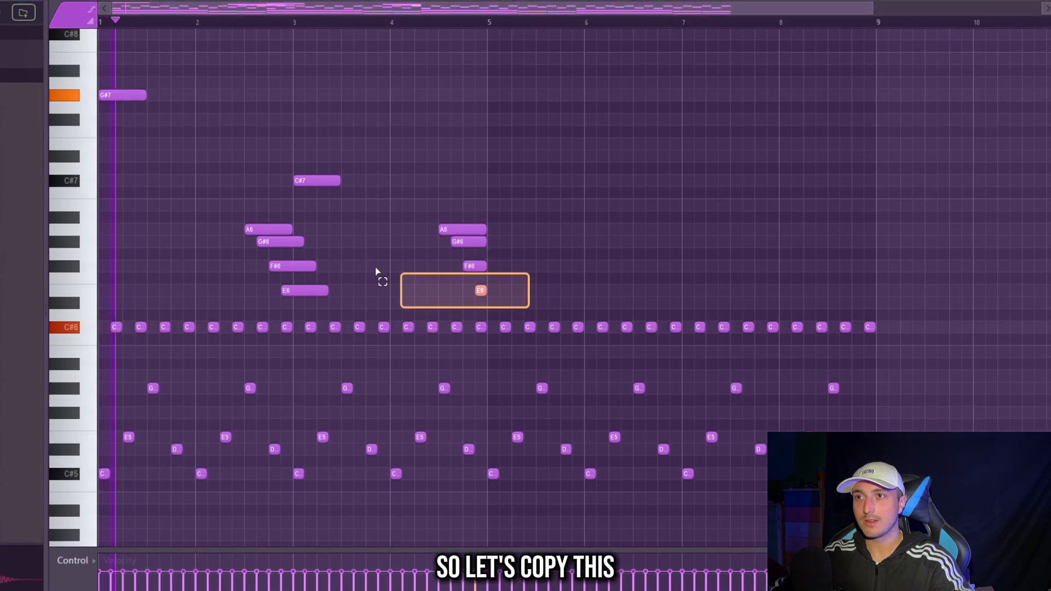
- Duplicate the four-bar top melody into bars 5 to 8
key("ctrl+a")
key("space")
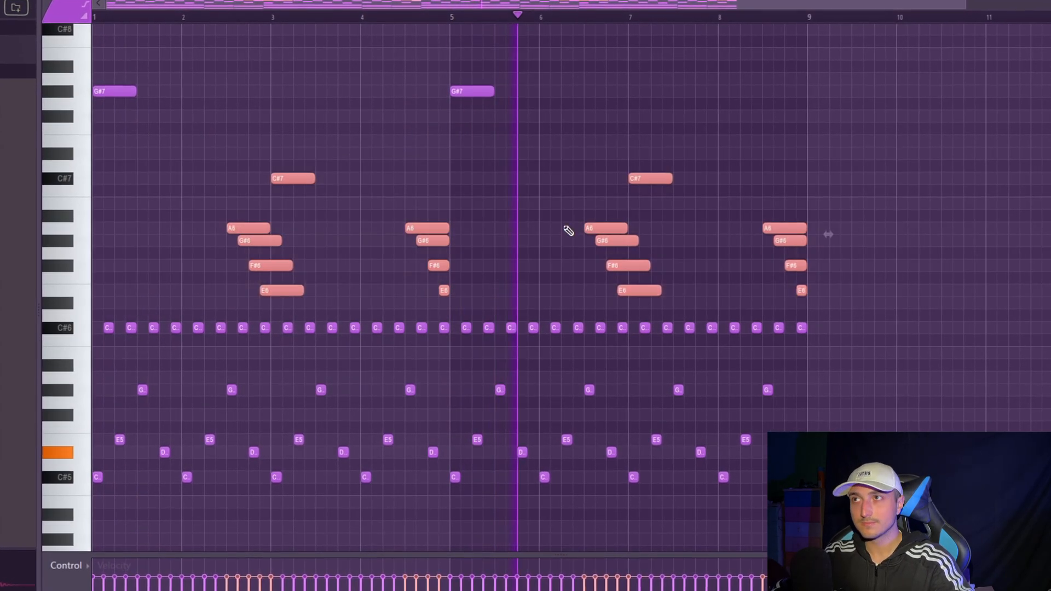
left_click(569, 230, "ctrl")
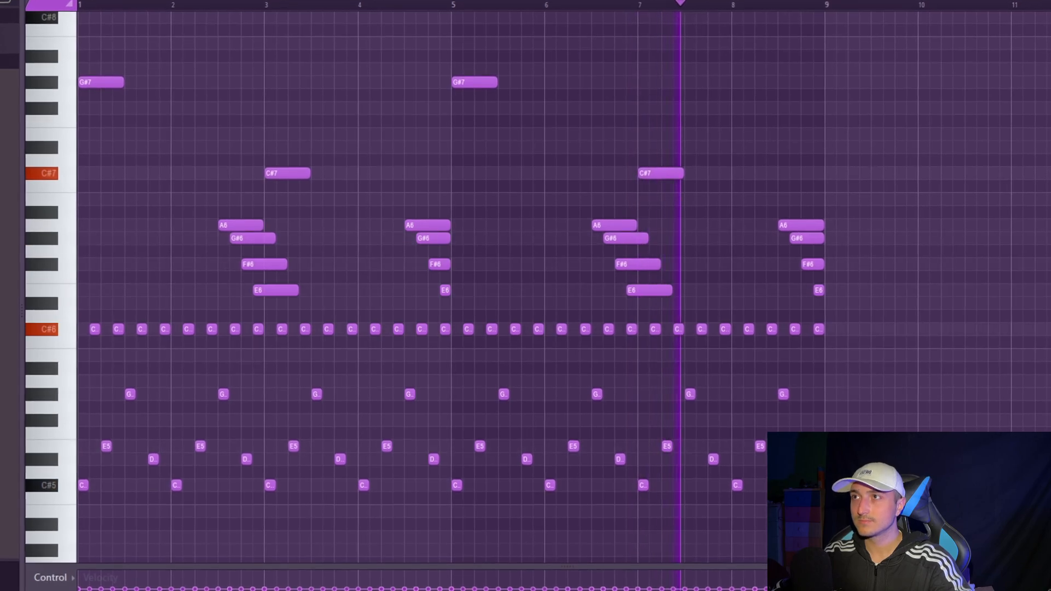
- Play back the piano part and select only the repeating C#5 to C#6 melody notes across all eight bars
left_click_drag(1025, 317, 70, 6)
left_click(979, 260, "ctrl")
scroll(981, 262, "up", 1)
key("space")
scroll(1007, 329, "down", 4)
left_click_drag(1031, 420, 63, 183)
scroll(971, 349, "up", 1)
scroll(979, 353, "down", 2)
left_click_drag(1046, 378, 59, 5)
scroll(835, 277, "up", 1)
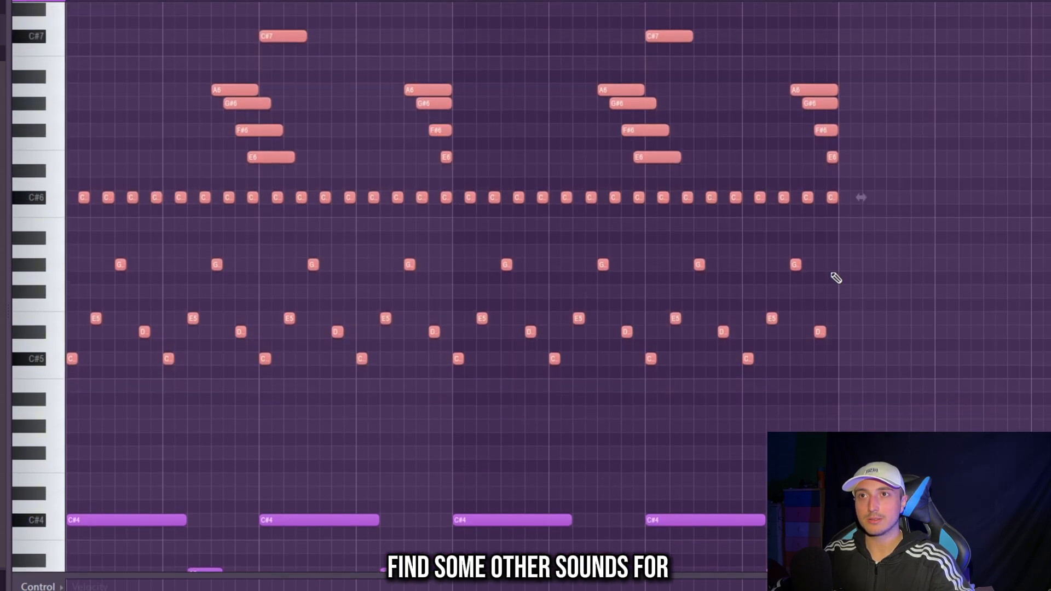
left_click_drag(840, 370, 65, 178)
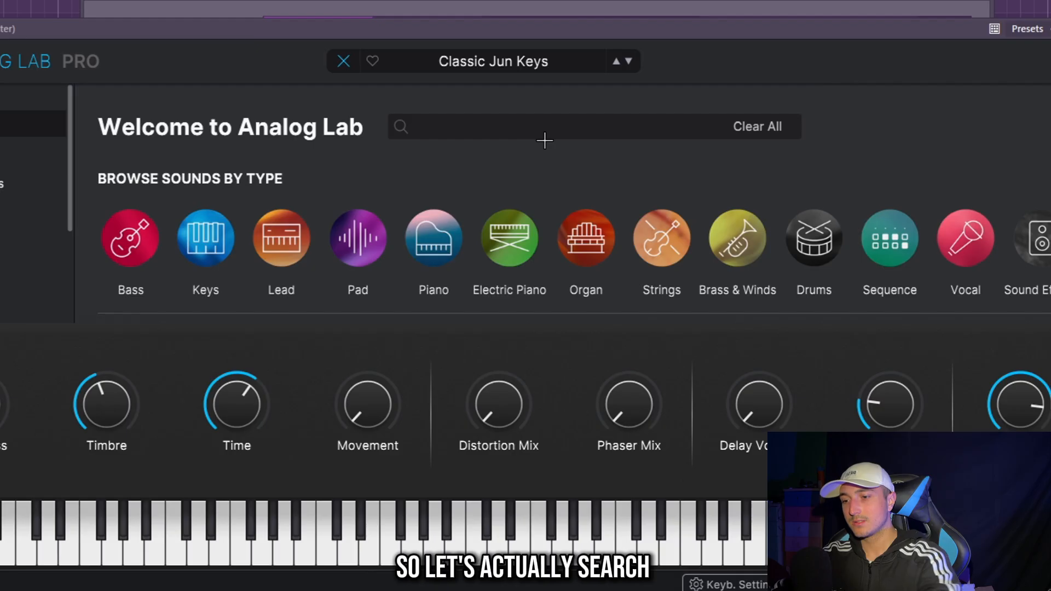
- Search Analog Lab for "harp" and load the Beauty Harp preset for the repeating melody
key("Return")
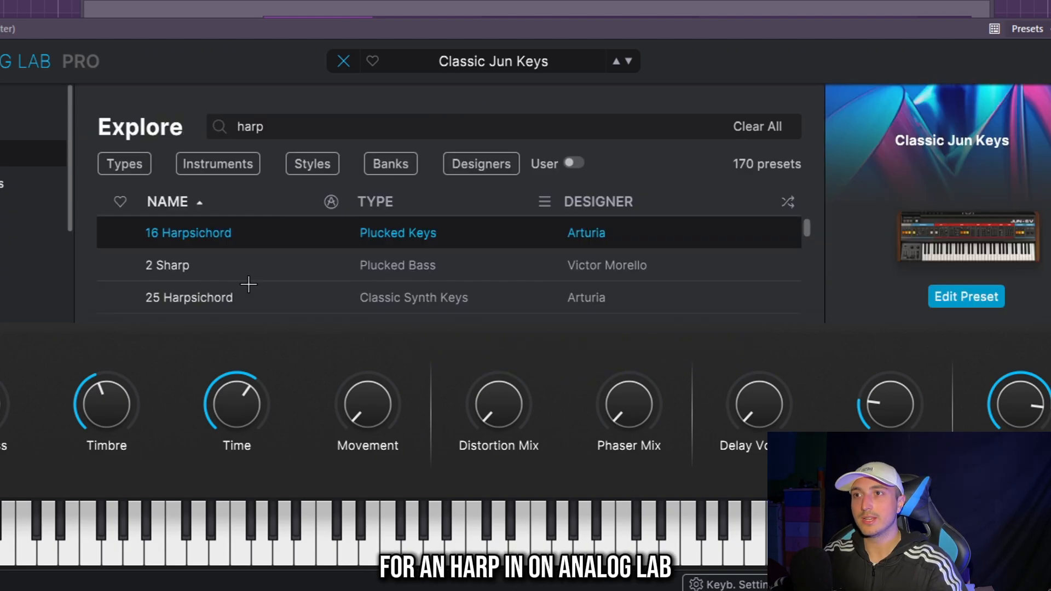
scroll(277, 300, "down", 1)
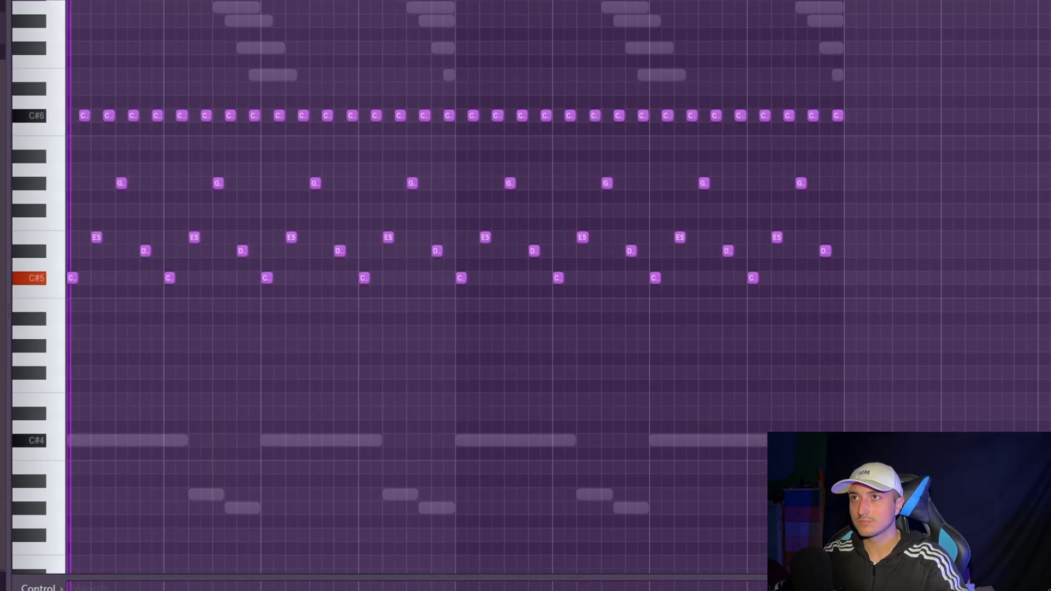
key("F6")
left_click(308, 268)
scroll(324, 353, "down", 2)
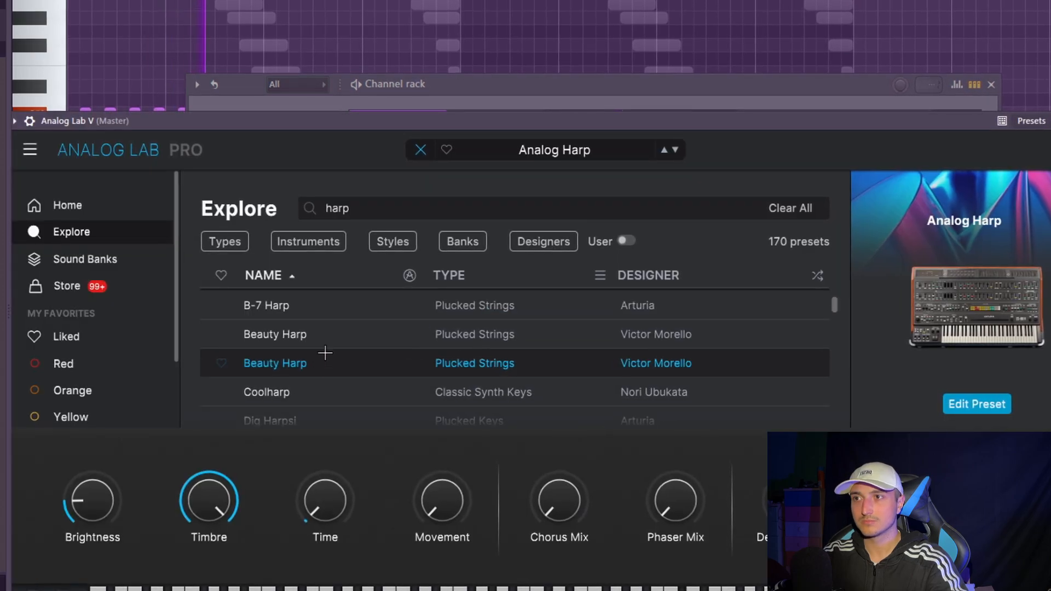
left_click(335, 338)
scroll(377, 365, "up", 1)
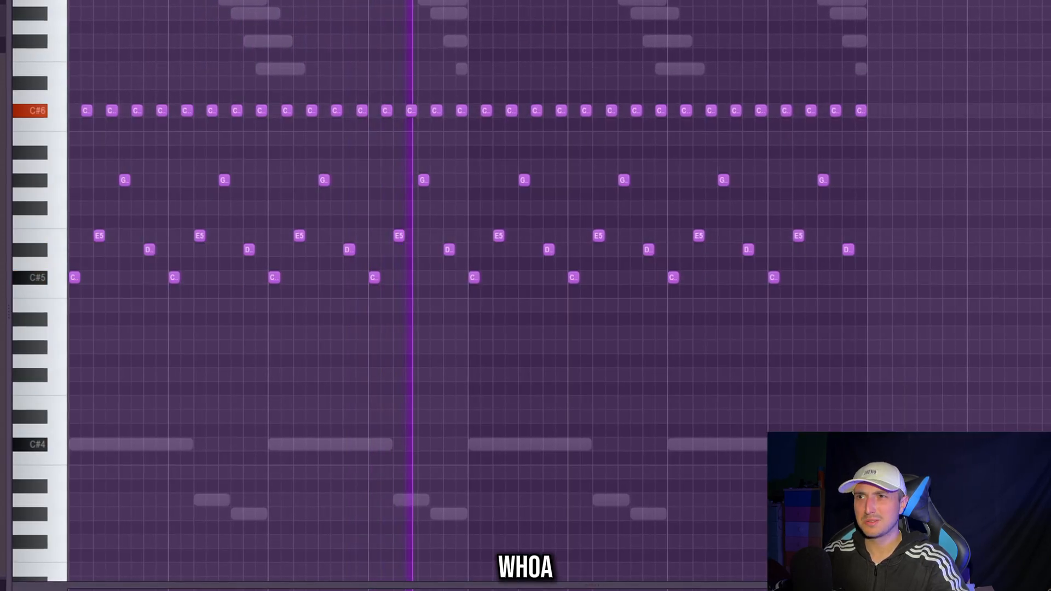
- Listen to the repeating melody on the harp sound together with the piano, and check their mixer tracks
left_click_drag(949, 366, 69, 75)
left_click_drag(1049, 367, 908, 339)
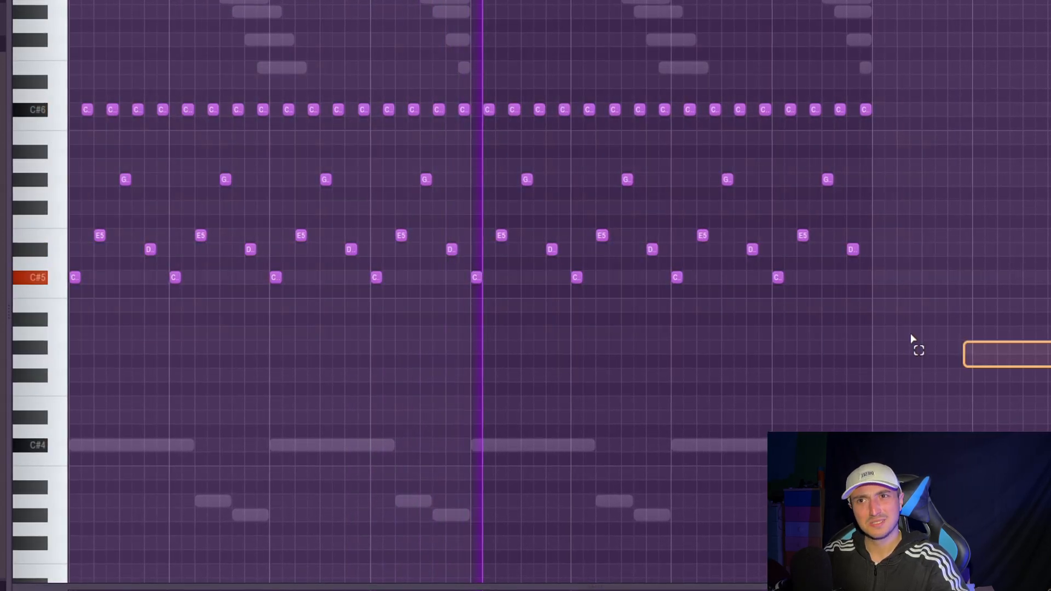
left_click_drag(1049, 348, 1020, 357)
key("ctrl+a")
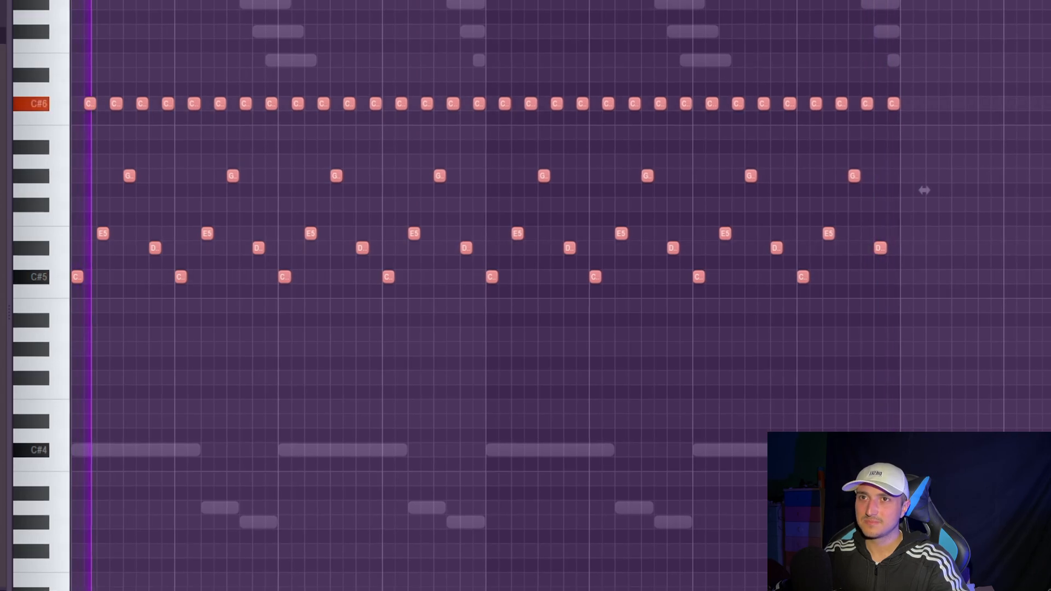
scroll(406, 265, "up", 3)
key("space")
left_click_drag(73, 82, 1049, 427)
scroll(877, 297, "down", 2)
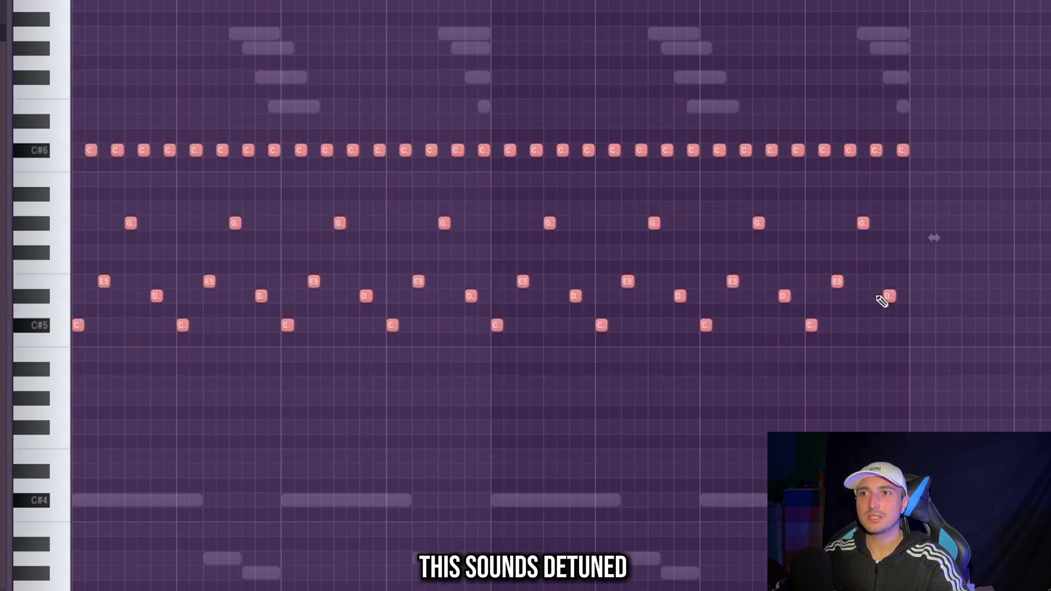
scroll(881, 302, "up", 1)
left_click(716, 115, "ctrl")
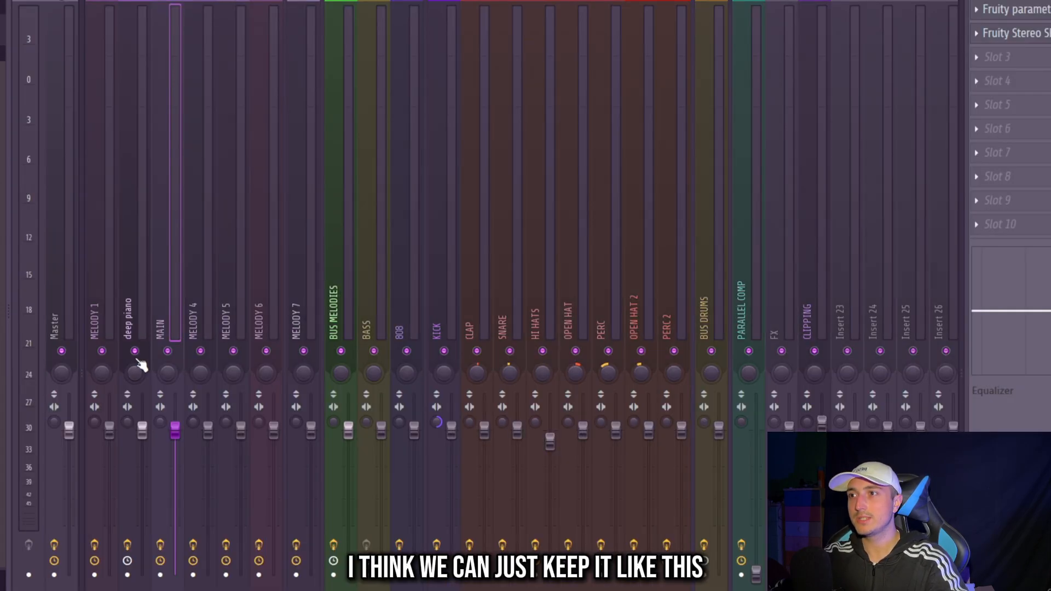
left_click(141, 312)
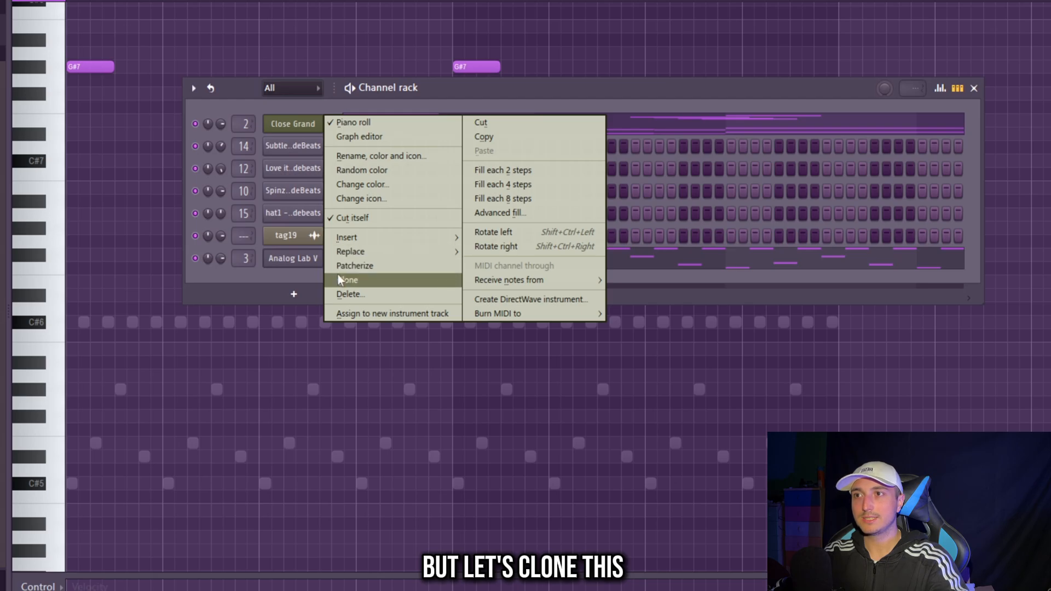
- Move the top melody into a clone of the Close Grand channel and mute the clone
left_click(337, 274)
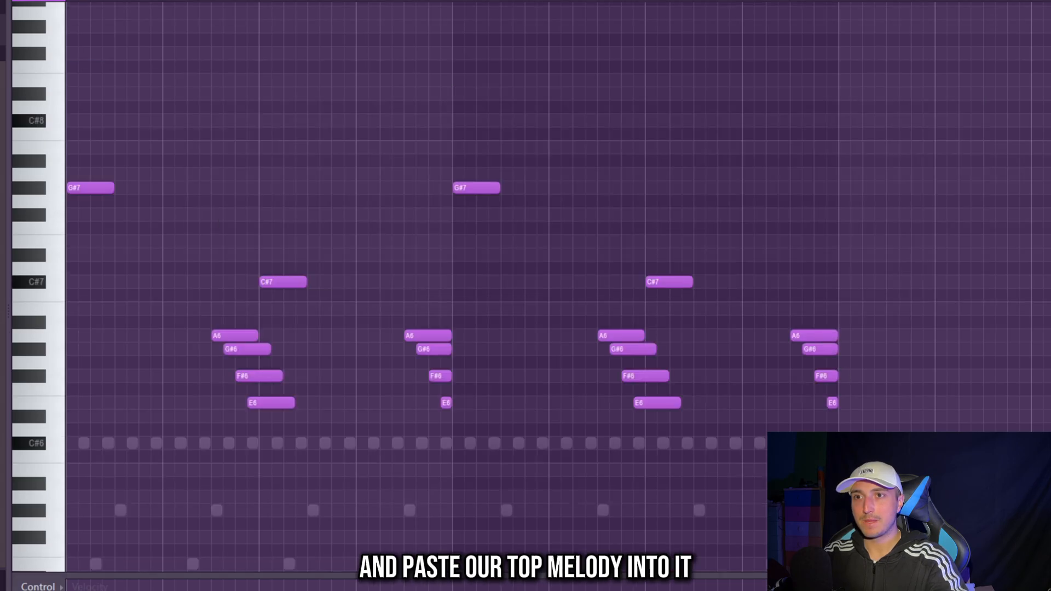
key("ctrl+a")
key("Delete")
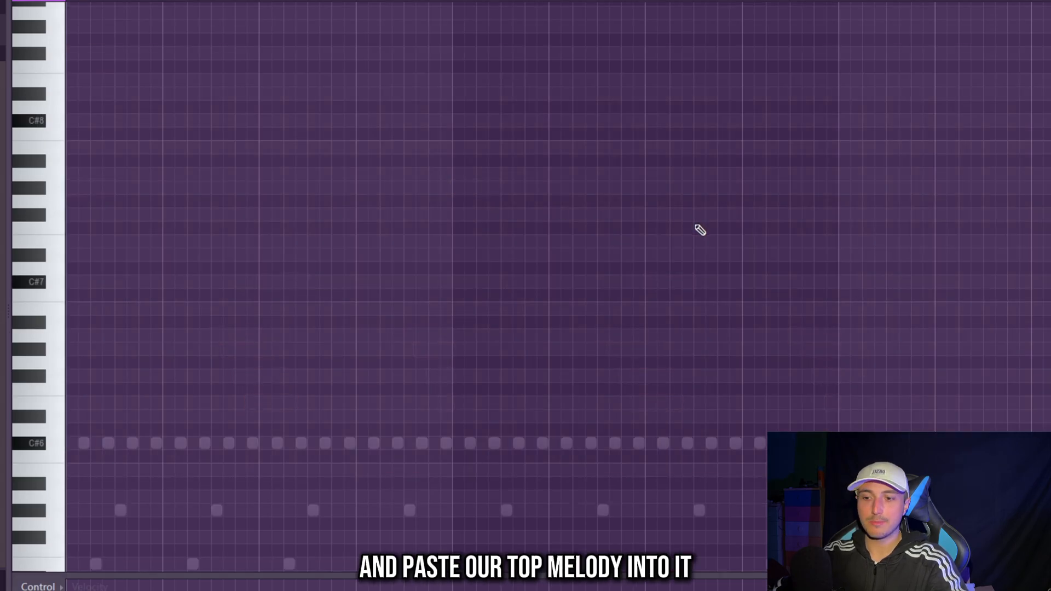
key("ctrl+v")
key("space")
scroll(457, 300, "down", 3)
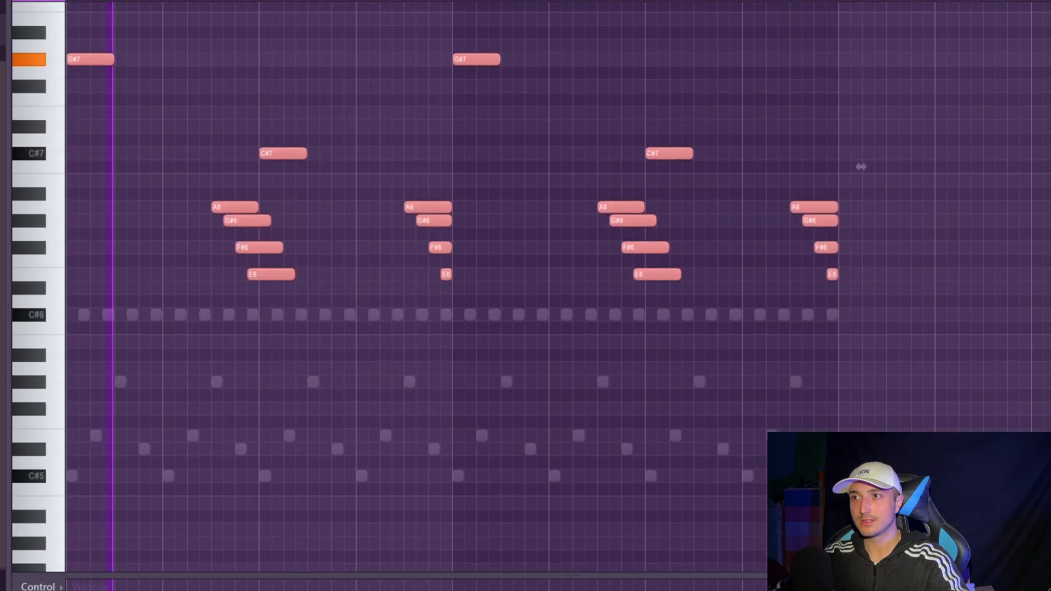
key("F6")
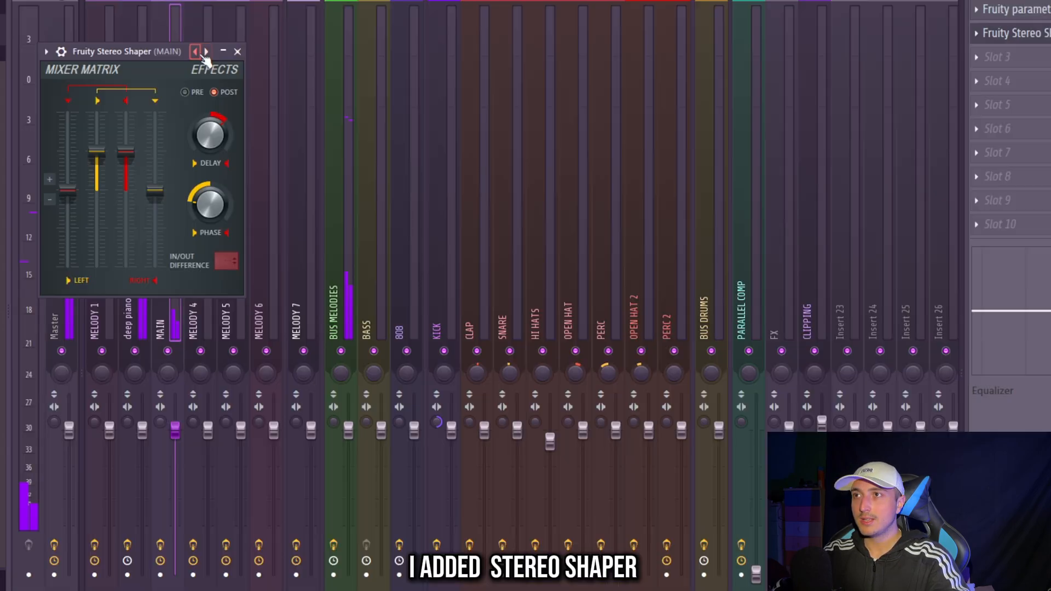
- On the MAIN mixer track, apply the Stereoize 3 preset to Fruity Stereo Shaper and add Fruity Reeverb 2
left_click(206, 49)
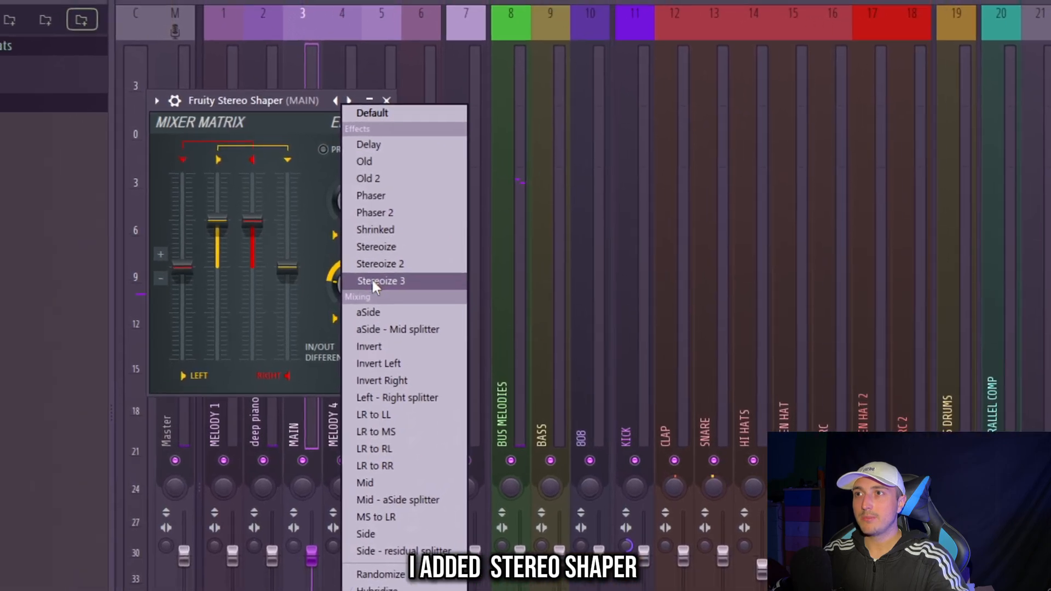
left_click(372, 278)
left_click(404, 106)
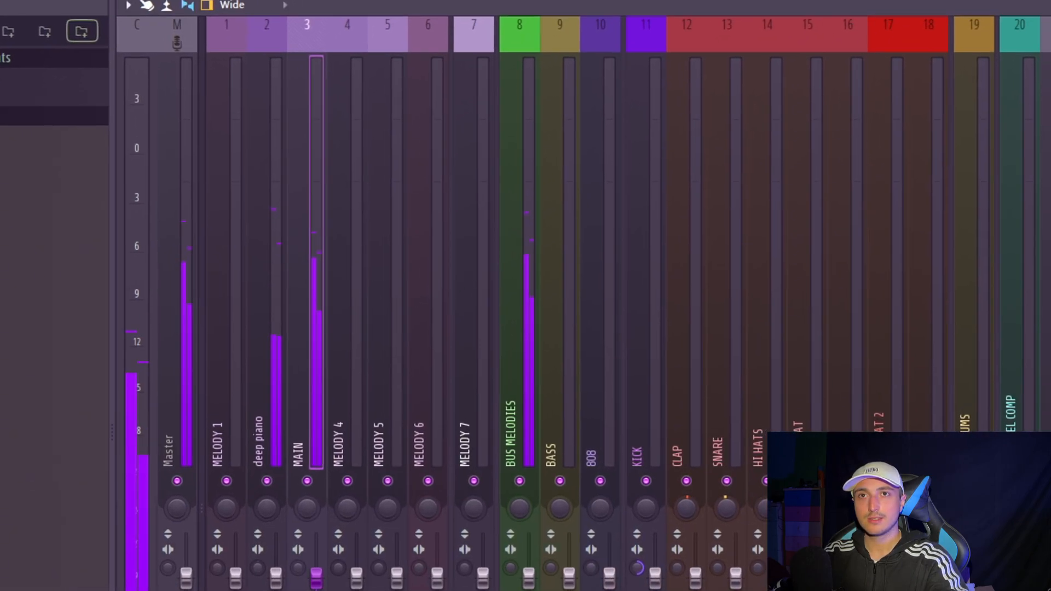
left_click(1043, 164)
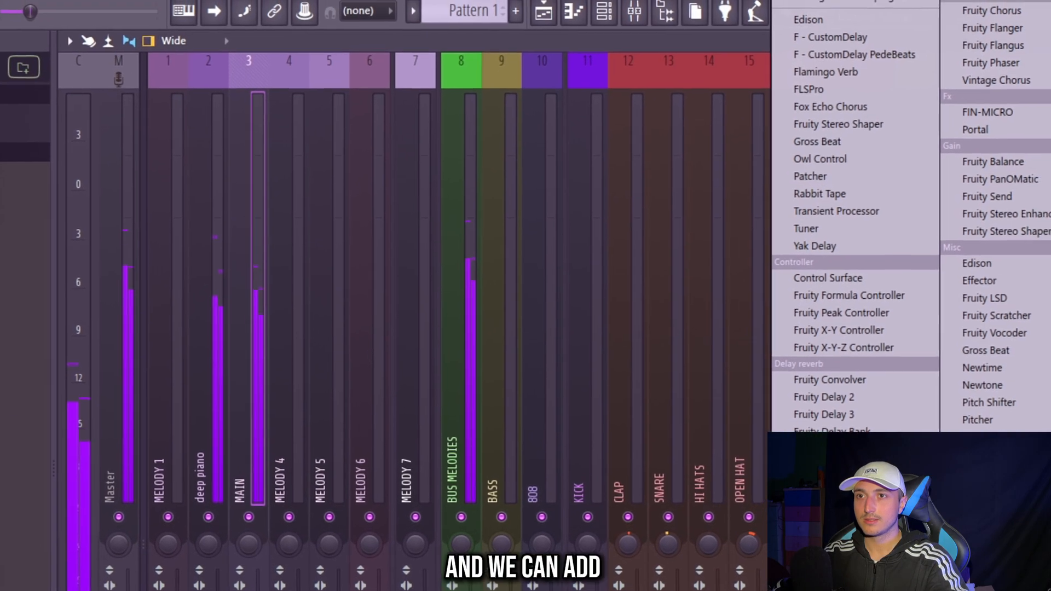
left_click(862, 453)
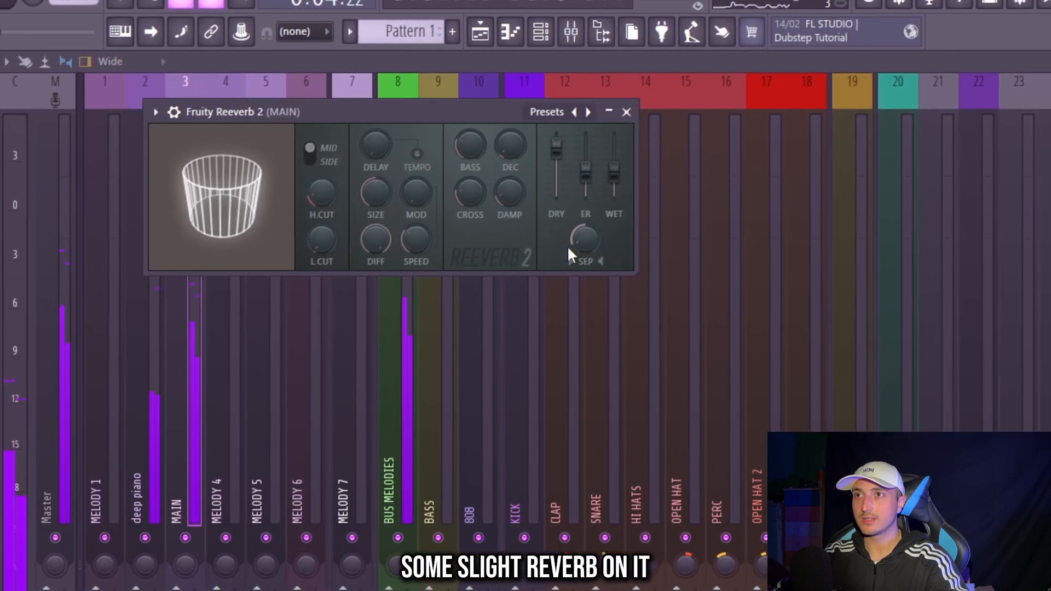
left_click(614, 113)
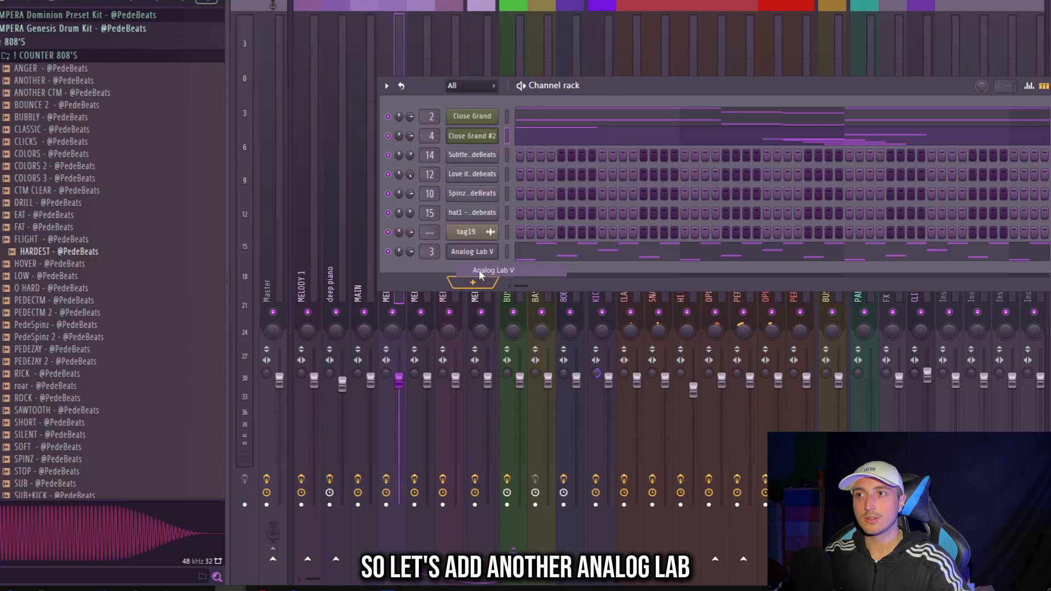
- Load PAD 7 from the DOMINION BANK PEDEBEATS sound bank in Analog Lab V #2 and open its piano roll
left_click(507, 267)
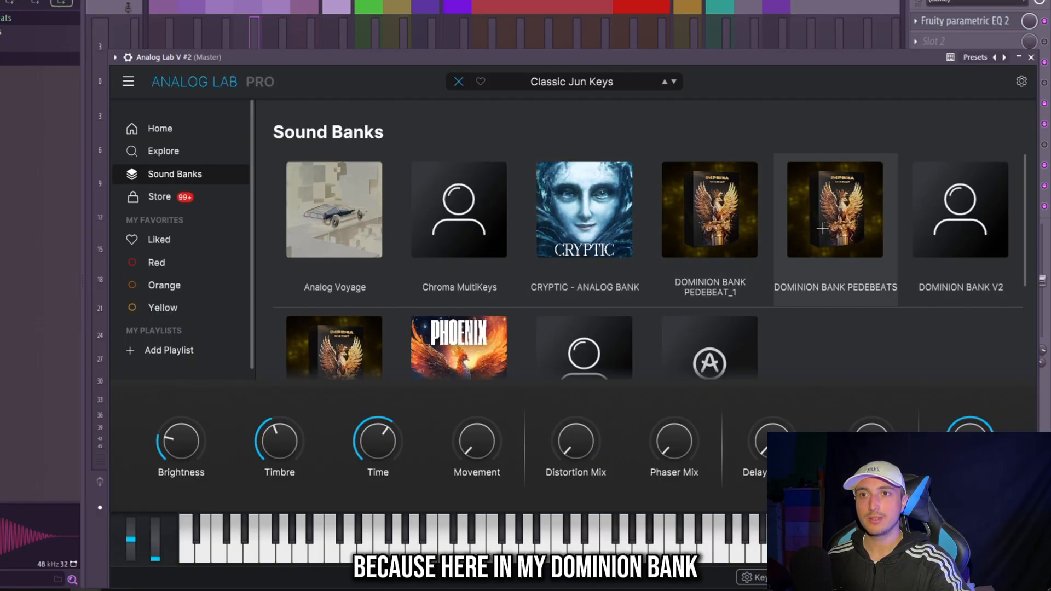
left_click(832, 211)
scroll(366, 351, "down", 5)
scroll(365, 352, "down", 4)
left_click(383, 361)
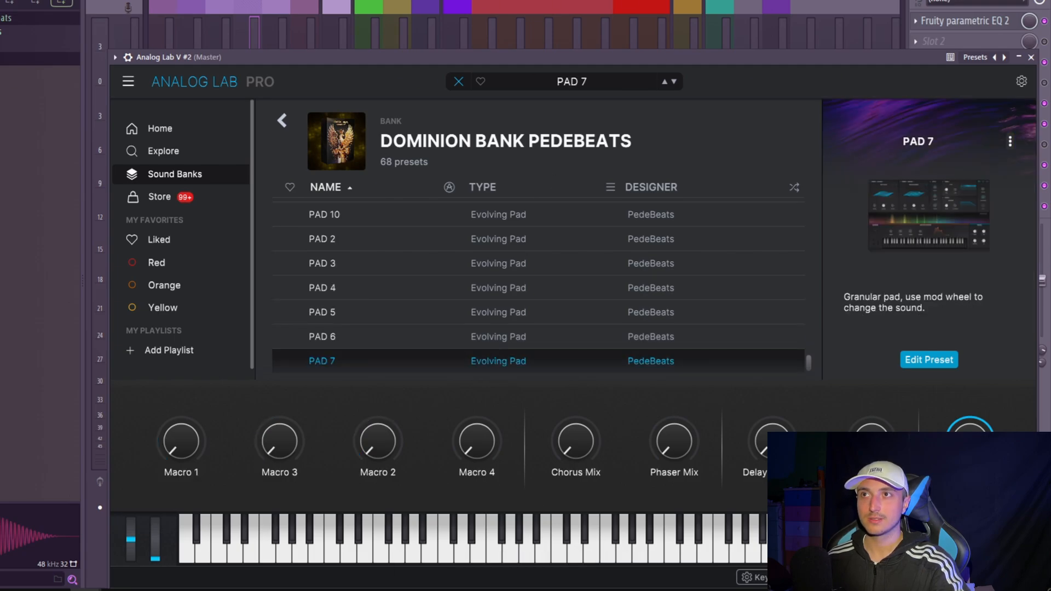
key("F6")
key("F7")
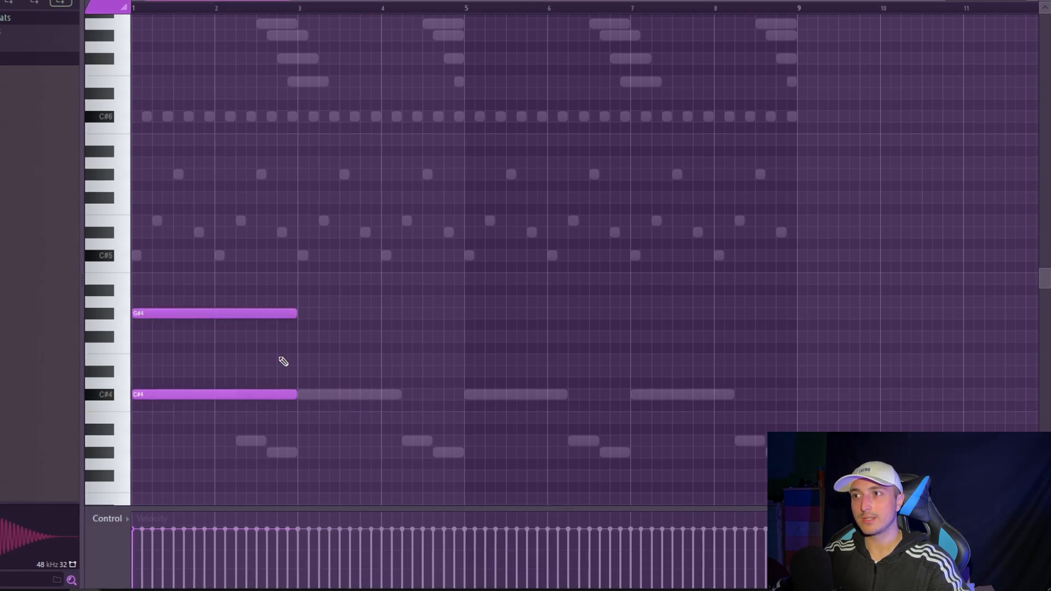
- Duplicate the C#4 and G#4 pad chord into bars 3 and 4 and raise the copy's lower note to C#5
key("space")
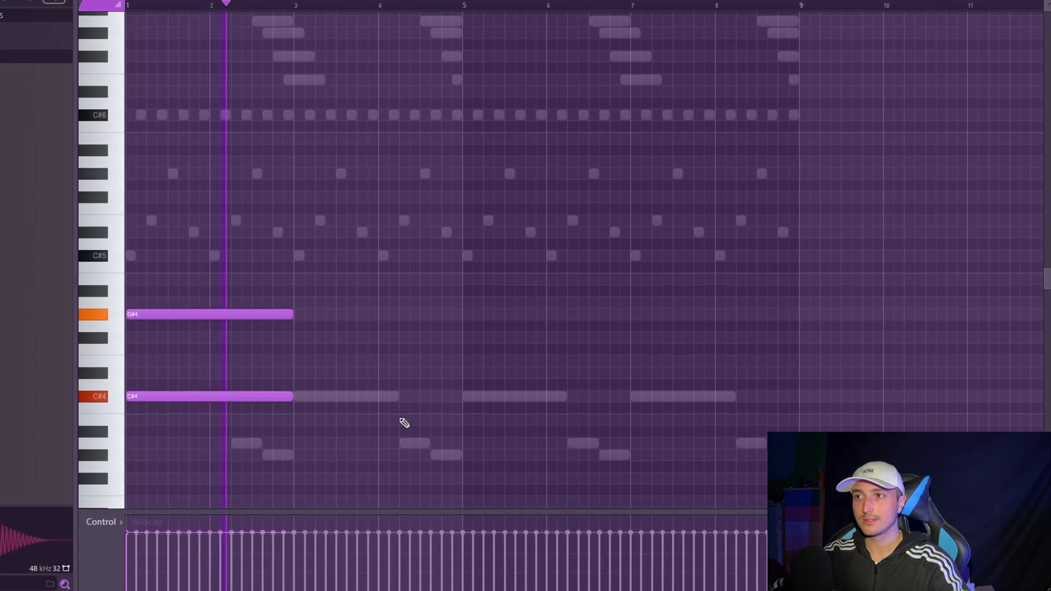
key("ctrl+b")
left_click_drag(401, 420, 401, 361)
key("ctrl+Up")
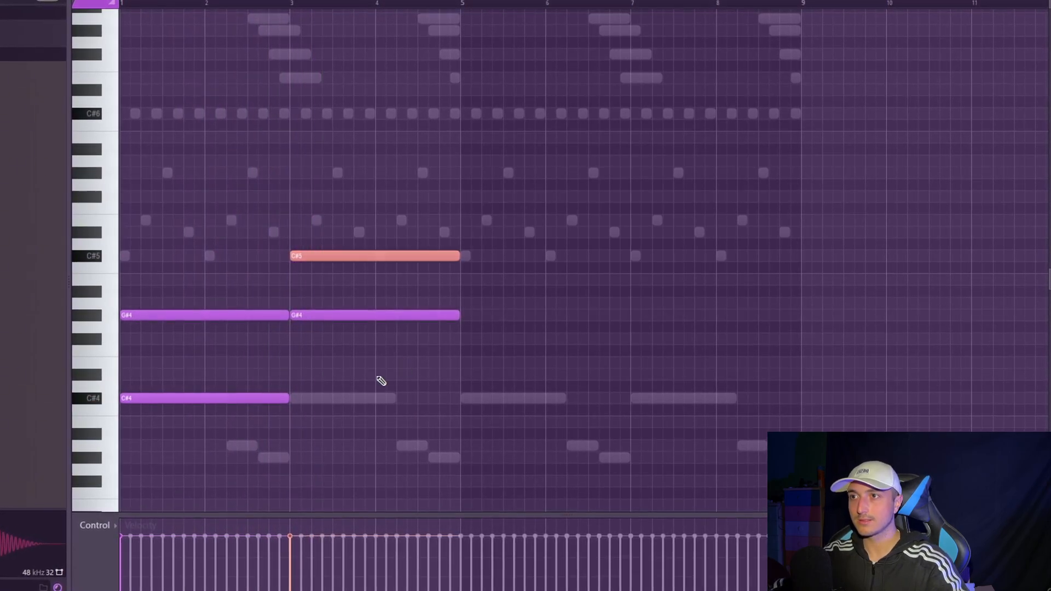
left_click(378, 377, "ctrl")
- Duplicate the whole four-bar pad progression so that it fills eight bars
key("space")
key("ctrl+a")
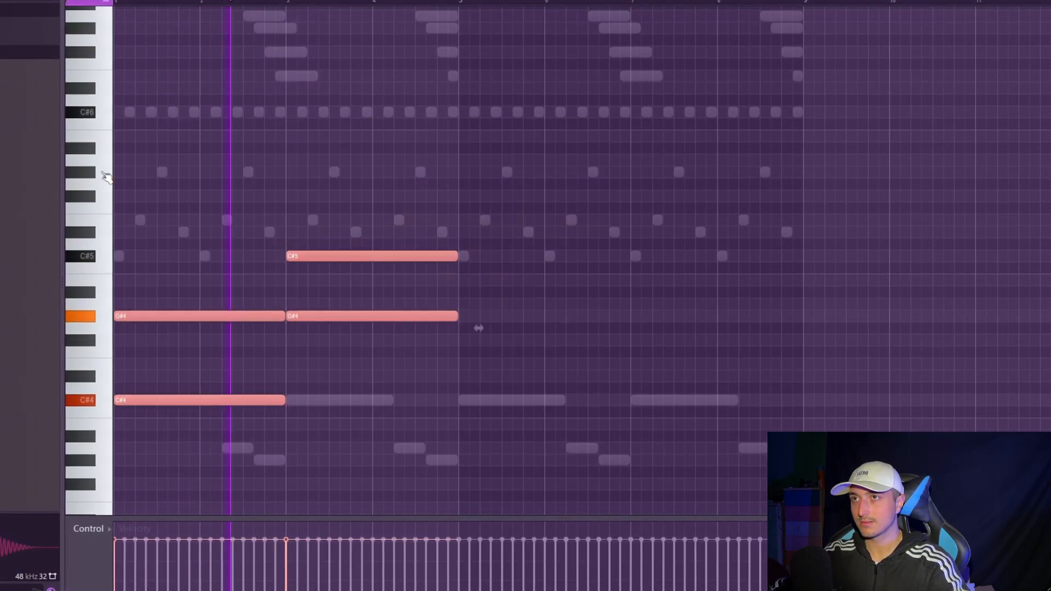
key("ctrl+b")
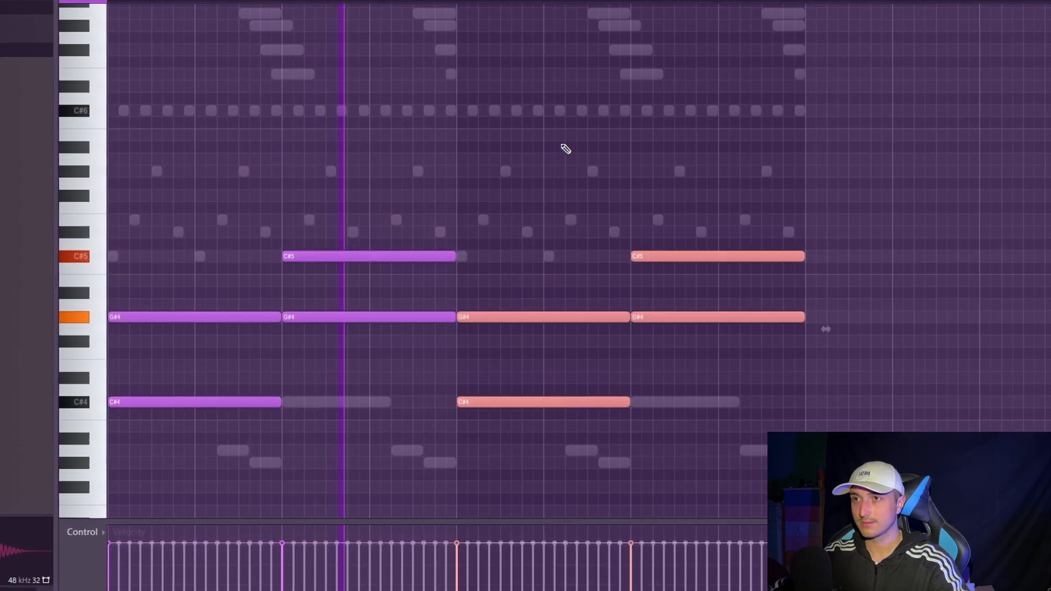
left_click_drag(676, 278, 383, 98)
- Copy the Close Grand, Close Grand #2, Analog Lab V and Analog Lab V #2 clips further along the playlist
key("F6")
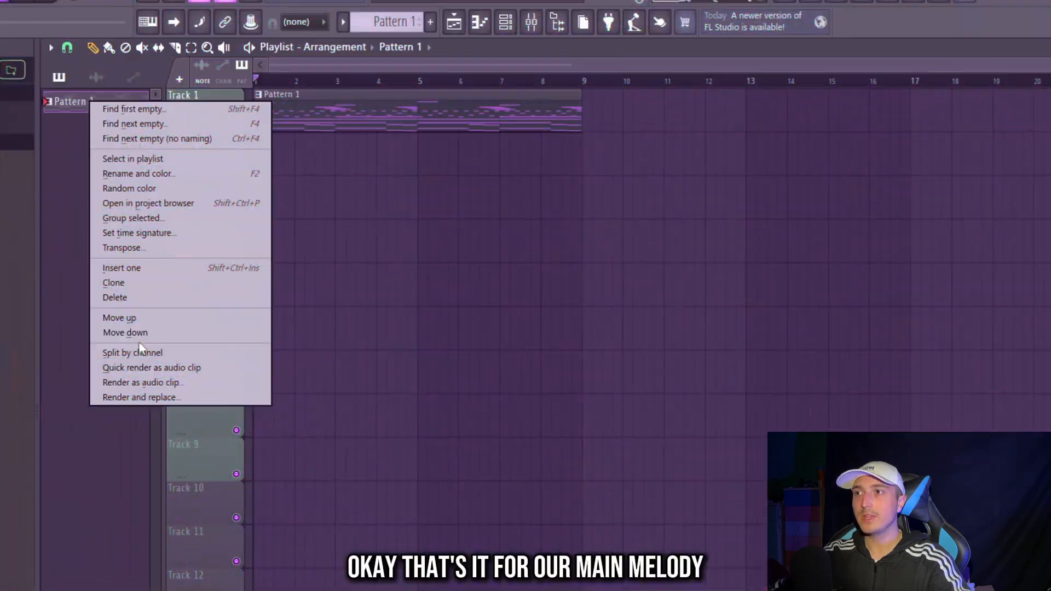
left_click(134, 350)
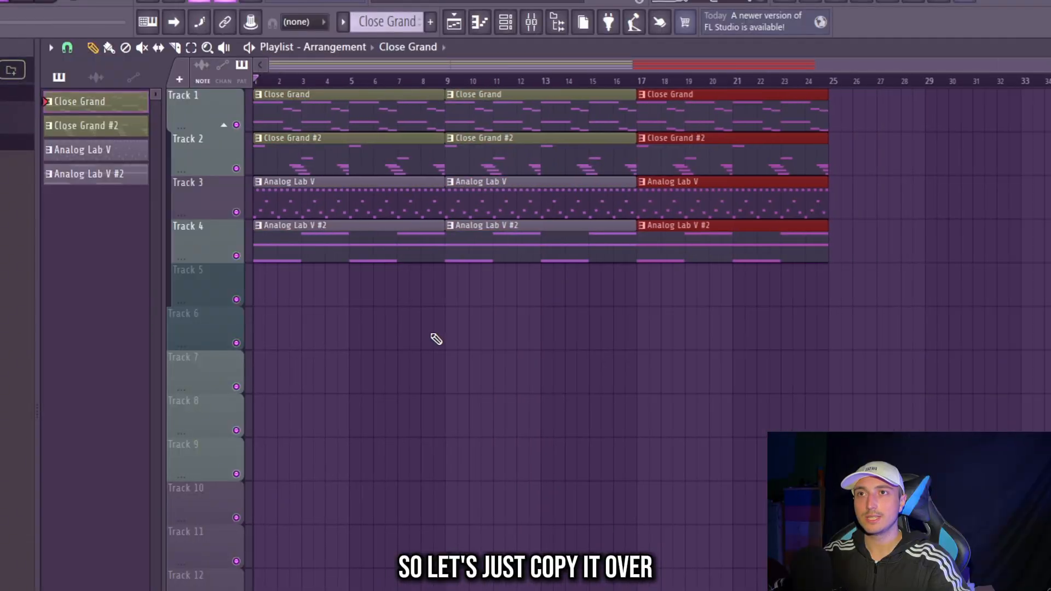
key("ctrl+b")
scroll(282, 347, "down", 2)
scroll(295, 306, "up", 3)
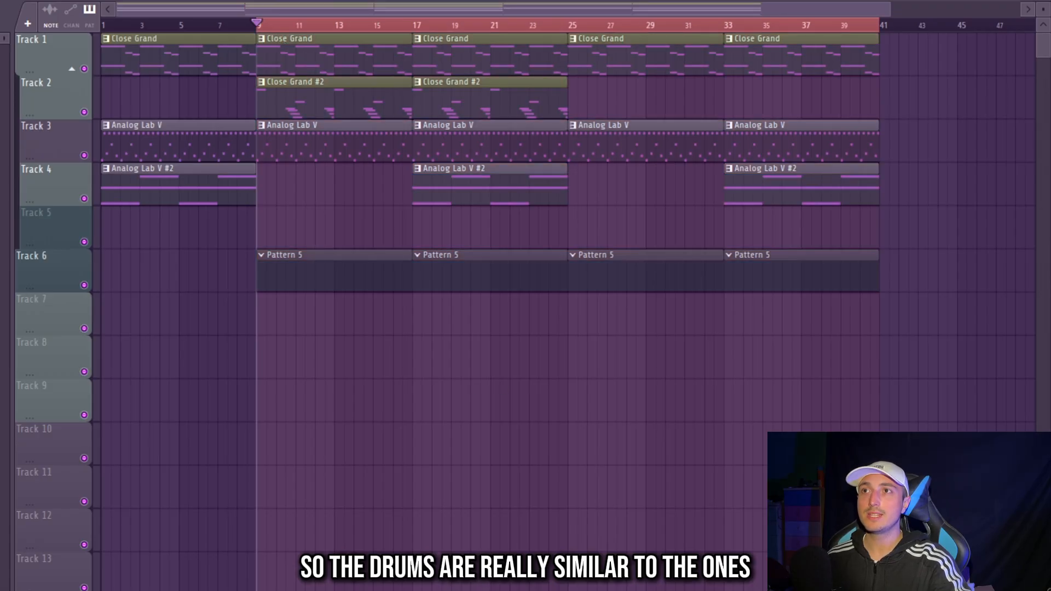
- Replace the clap sample with the CLASSIC snare from the IMPERA Genesis Drum Kit and open that channel's piano roll
key("F6")
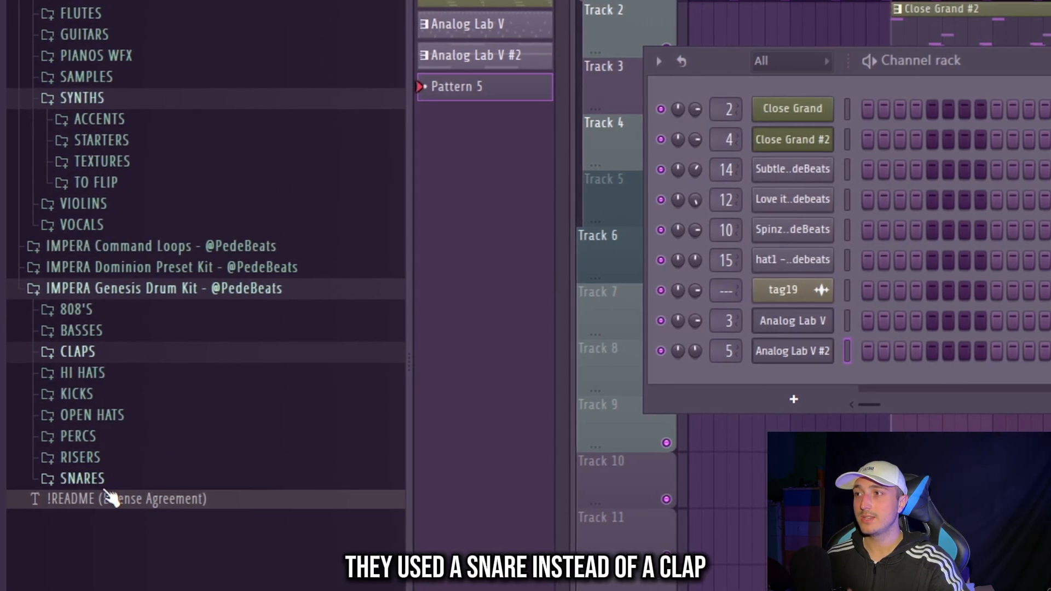
left_click(106, 487)
scroll(137, 476, "down", 3)
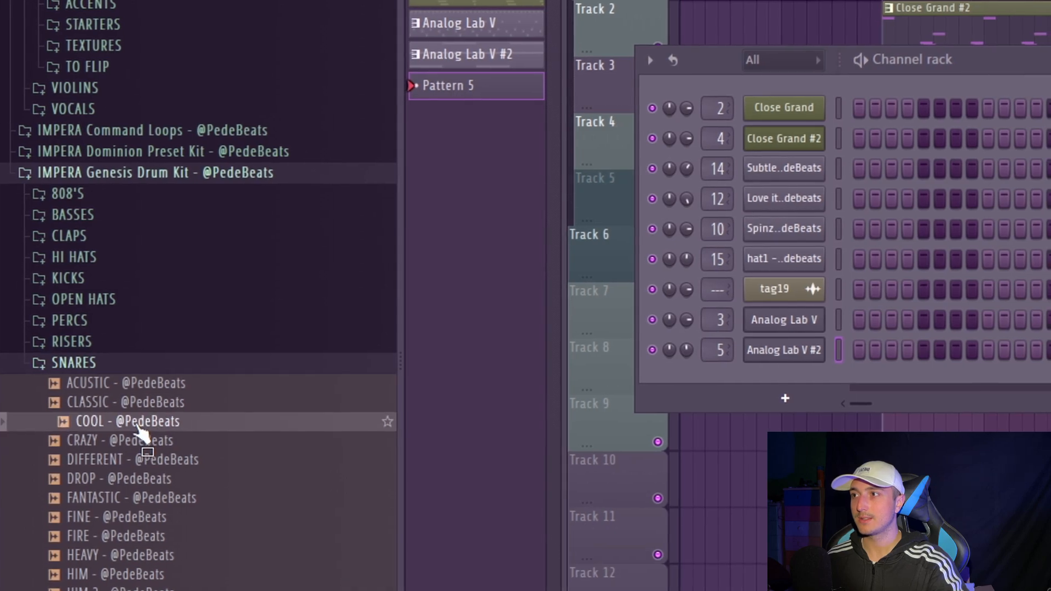
left_click_drag(137, 402, 804, 202)
right_click(805, 202)
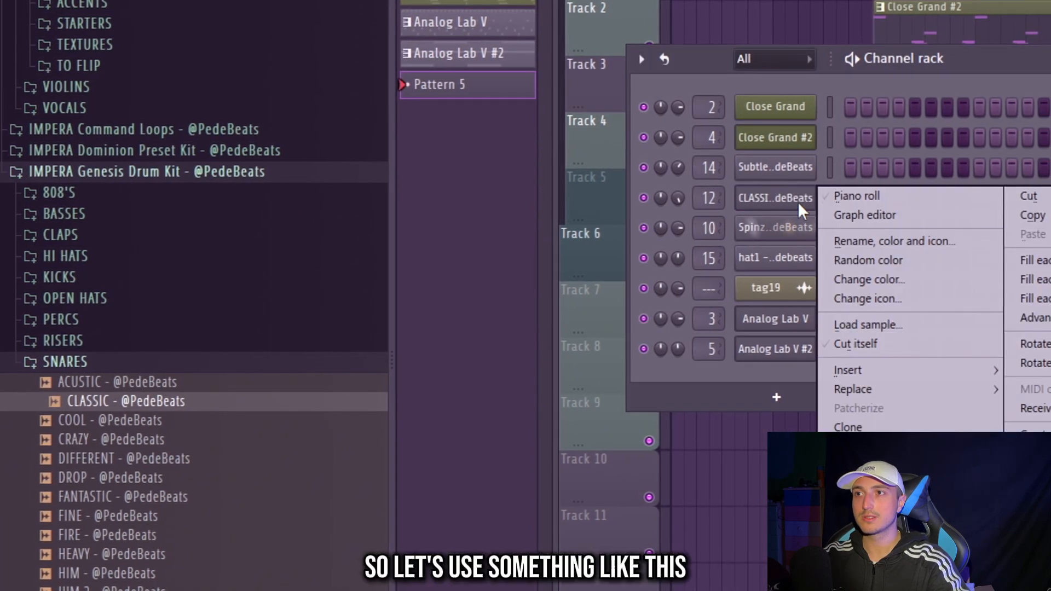
left_click(873, 202)
- Repeat the C5 snare hit in every bar until the pattern fills eight bars
key("ctrl+b")
key("ctrl+b")
key("ctrl+b")
key("ctrl+b")
key("ctrl+b")
key("ctrl+b")
key("ctrl+b")
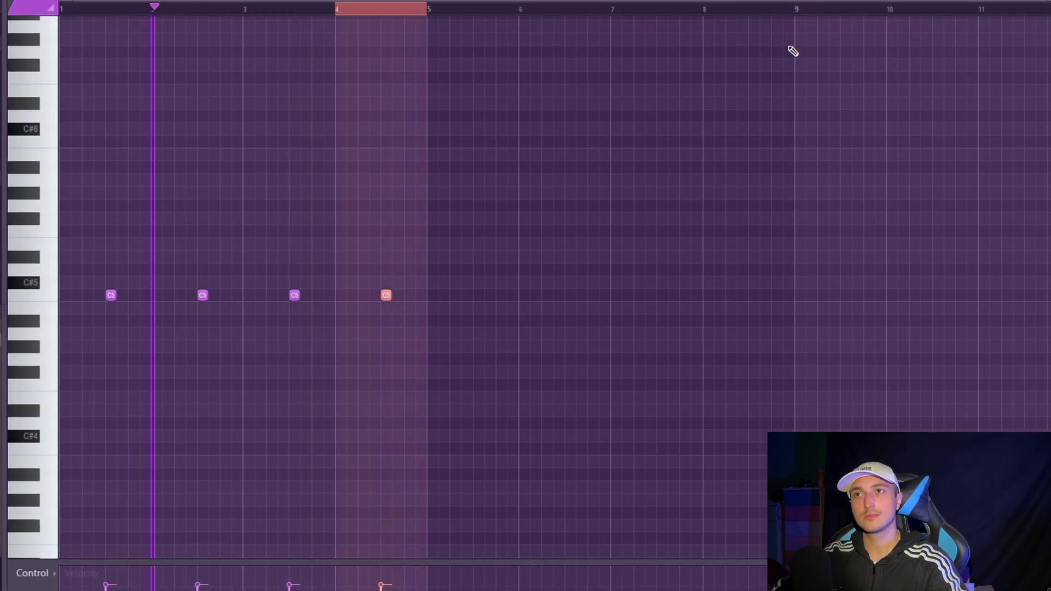
left_click(762, 10, "ctrl")
key("ctrl+a")
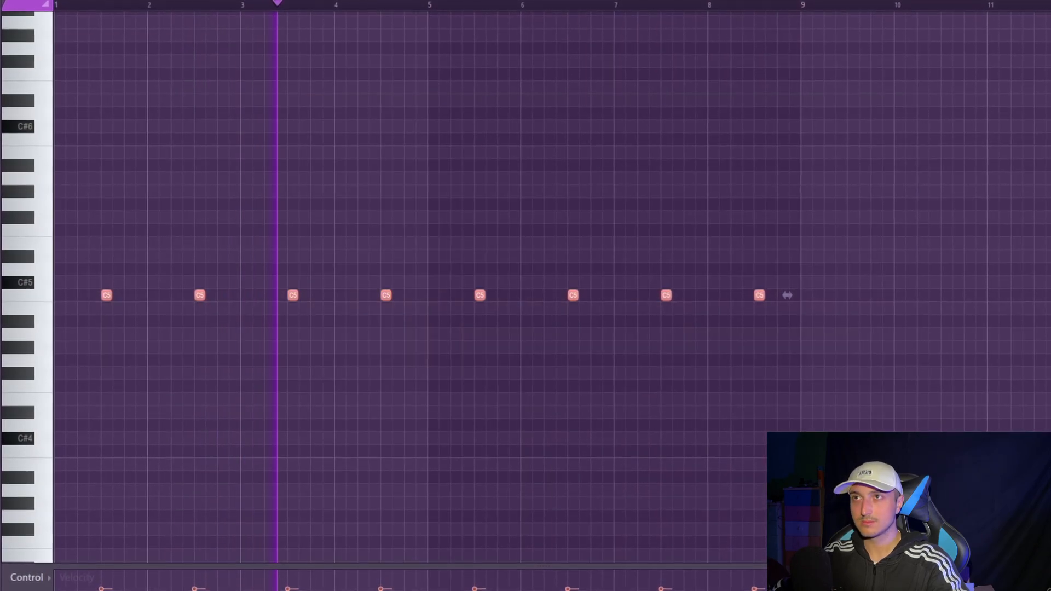
- Check the snare on the CLAP mixer track and add an extra C5 snare hit early in bar 8
key("F9")
left_click(455, 214)
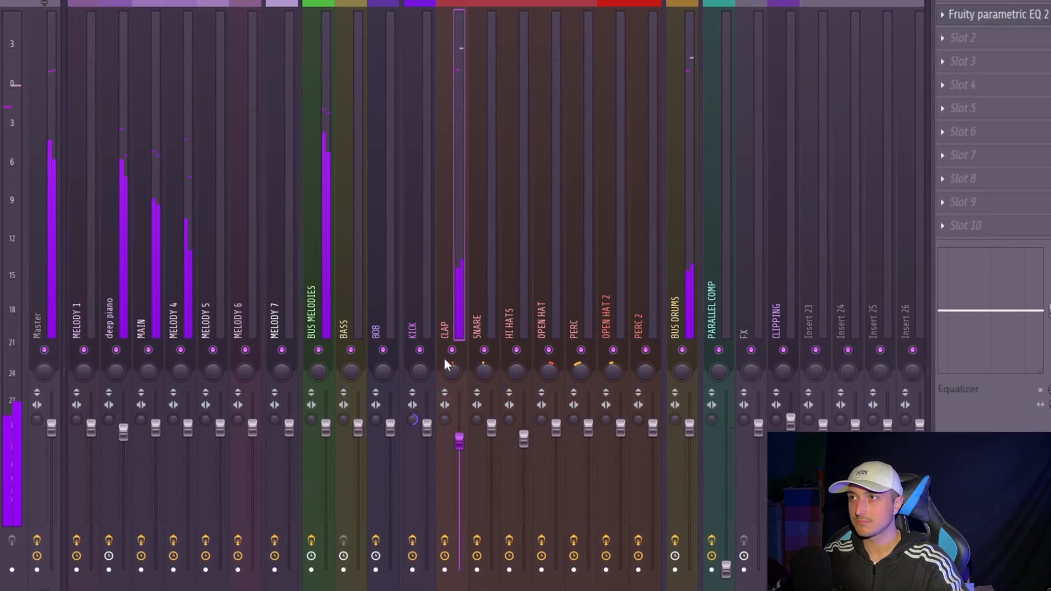
key("F6")
left_click(403, 192)
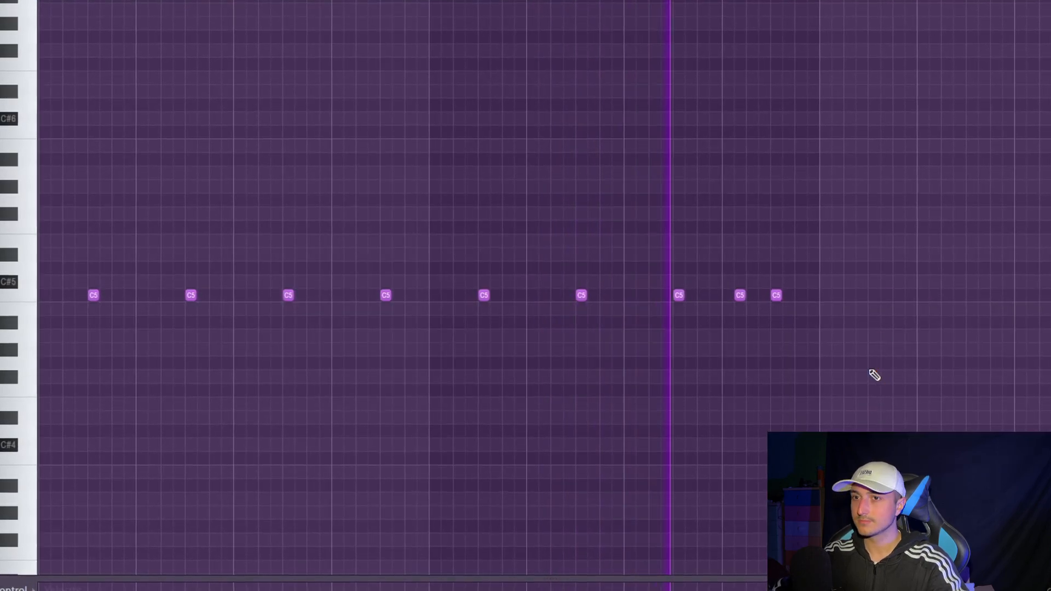
key("ctrl+a")
- Load the PERFECT 2 hi-hat onto mixer track 14's channel, fill every two steps, and open its piano roll
key("F6")
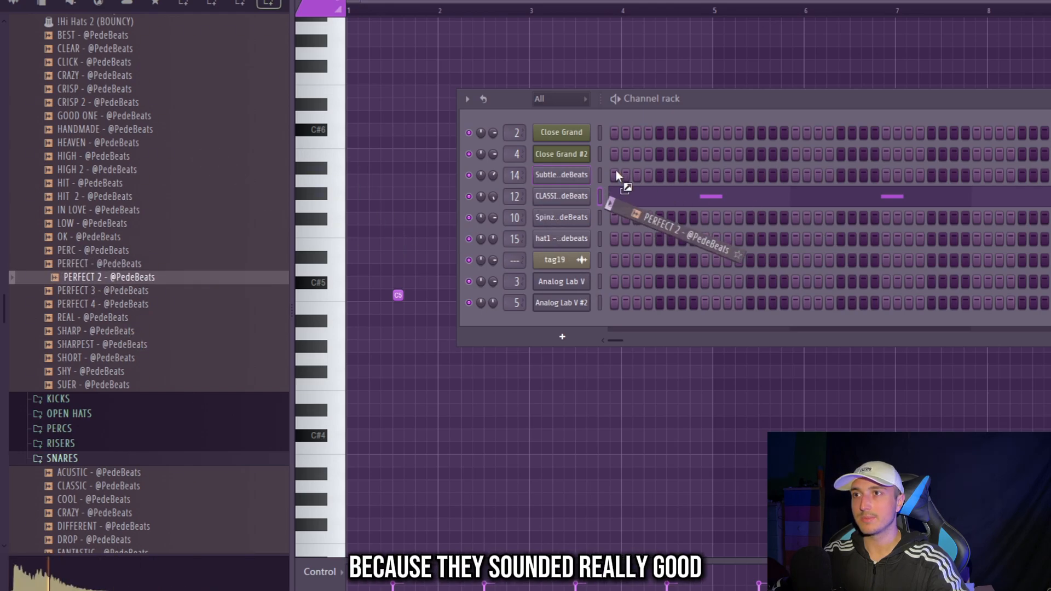
left_click_drag(615, 174, 563, 175)
right_click(561, 174)
left_click(761, 219)
right_click(553, 176)
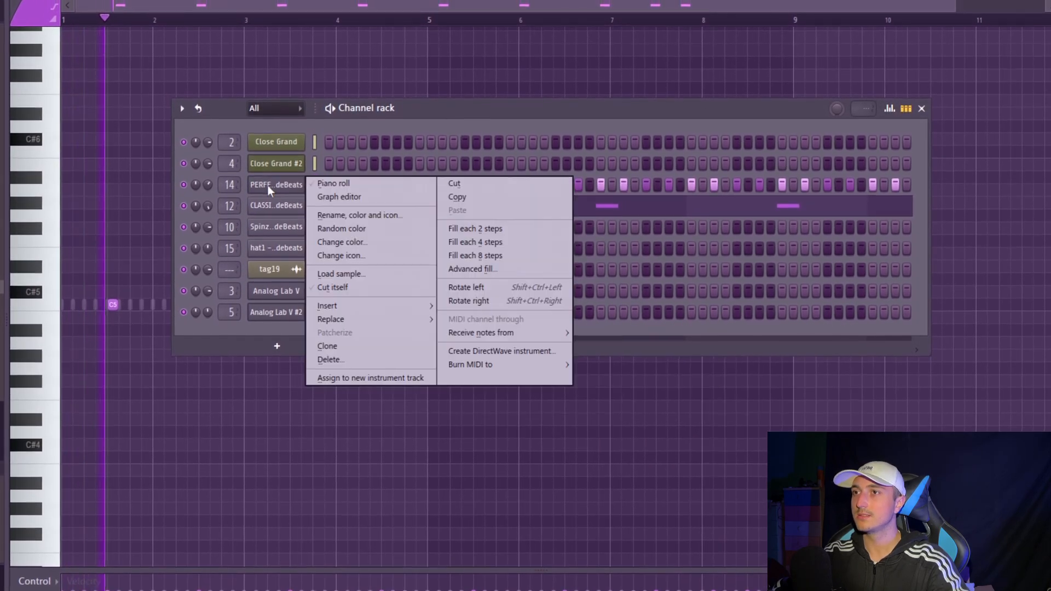
left_click(333, 184)
- Set the piano roll snap to 1/3 step and add fast rolls to the hi-hat pattern
key("space")
scroll(104, 295, "up", 4)
left_click(49, 4)
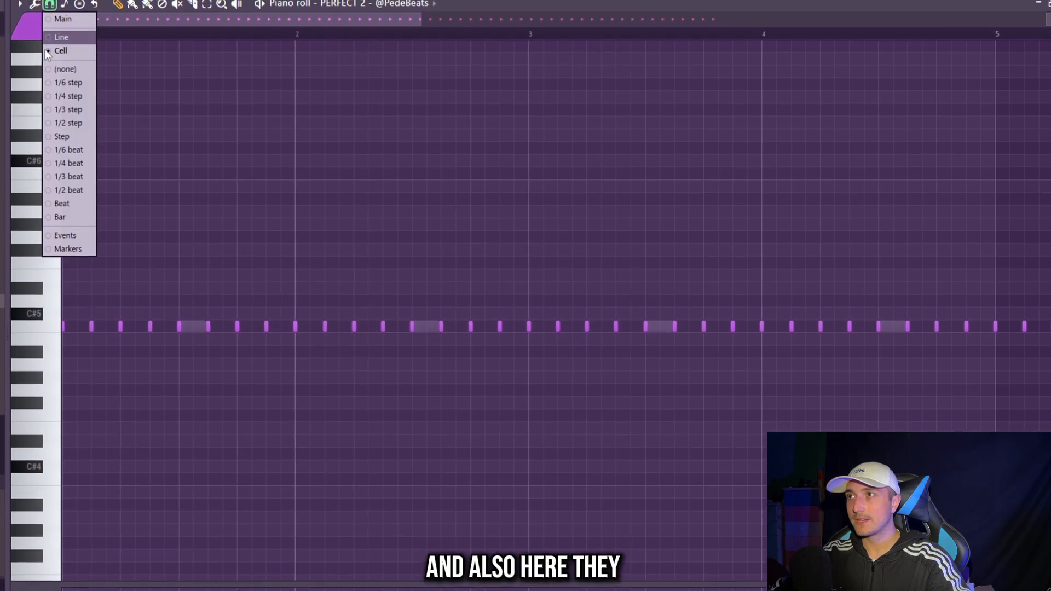
left_click(64, 110)
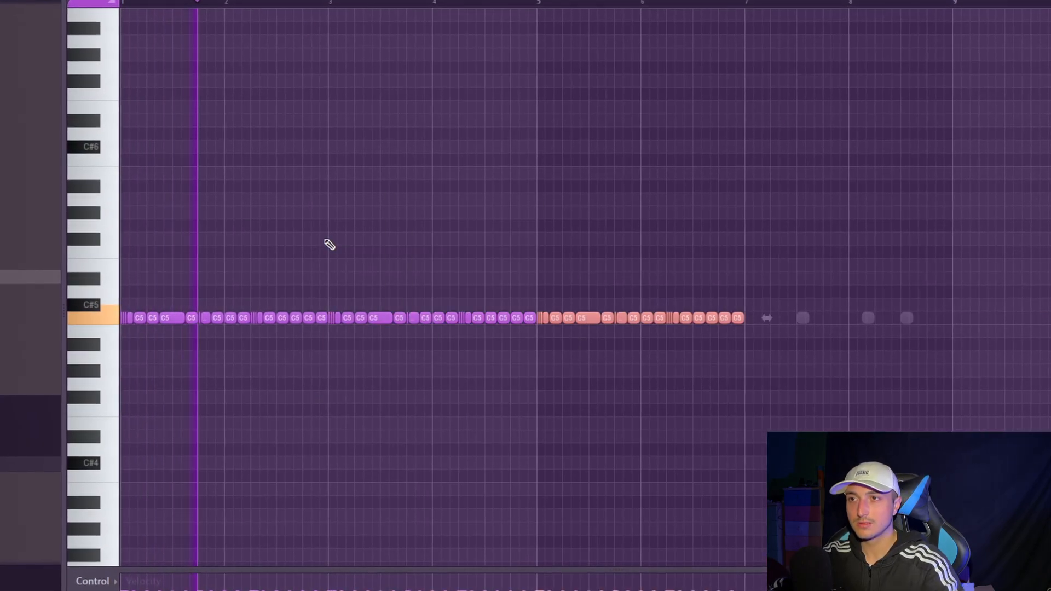
- Duplicate the hi-hat pattern to fill eight bars and randomize the notes' panning and velocity levels
key("ctrl+d")
key("alt+r")
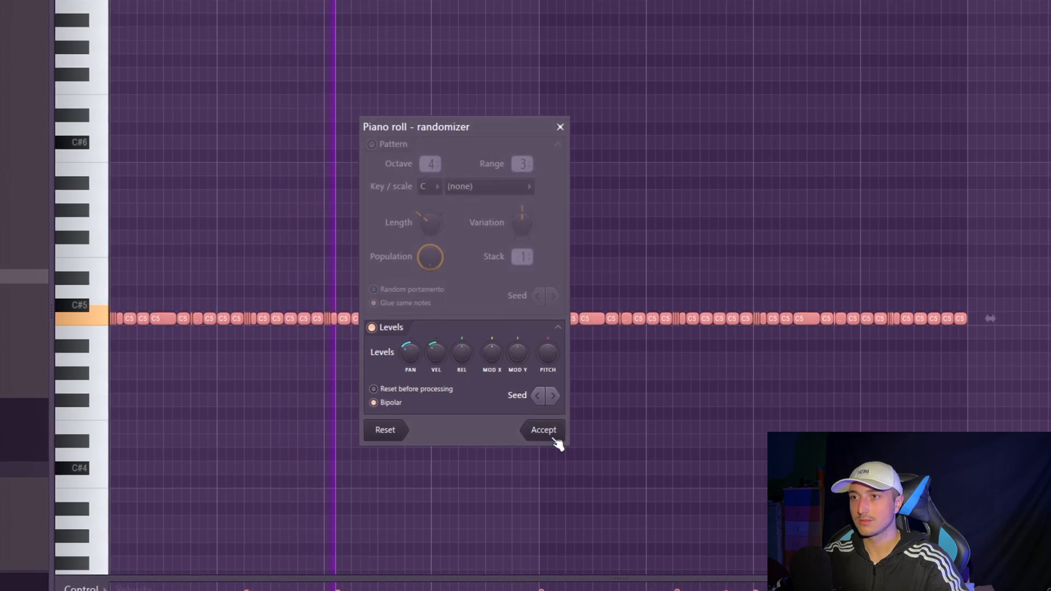
left_click(547, 435)
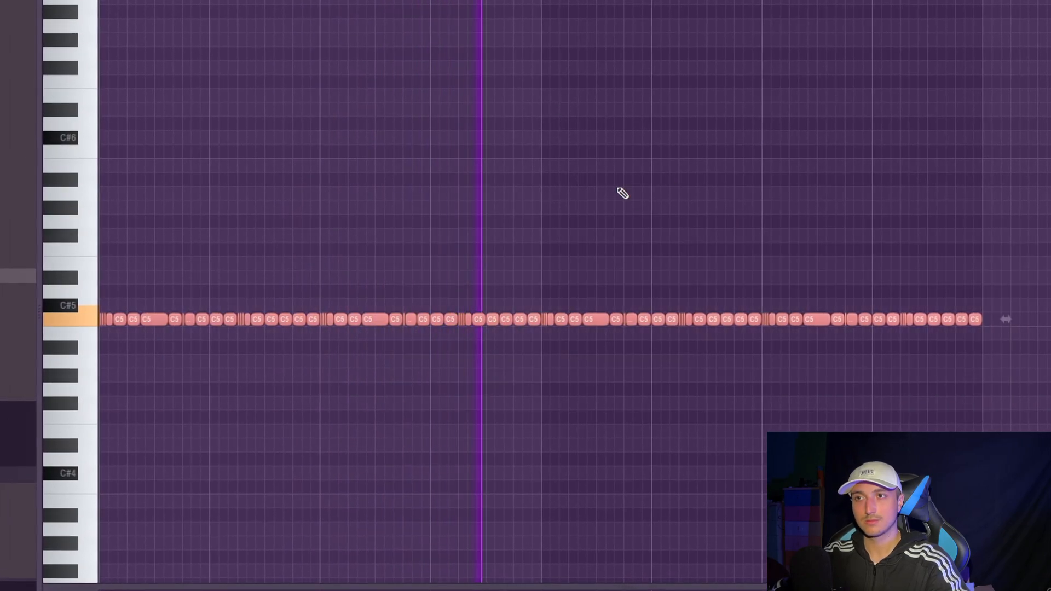
- Replace the hat1 sample with the BOUNCY 2 open hat and open that channel's piano roll
key("F6")
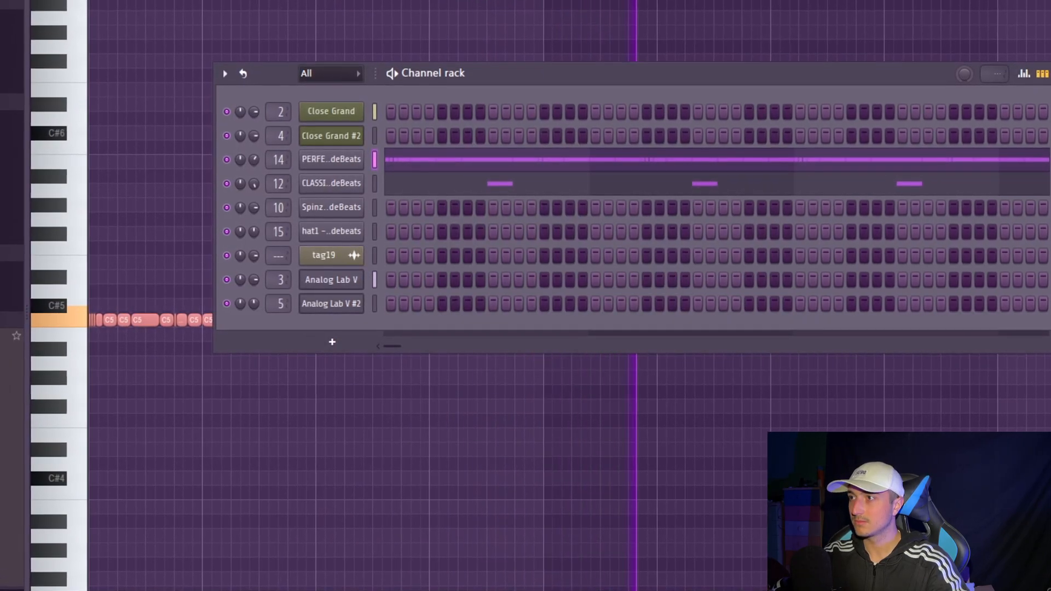
left_click_drag(132, 268, 425, 268)
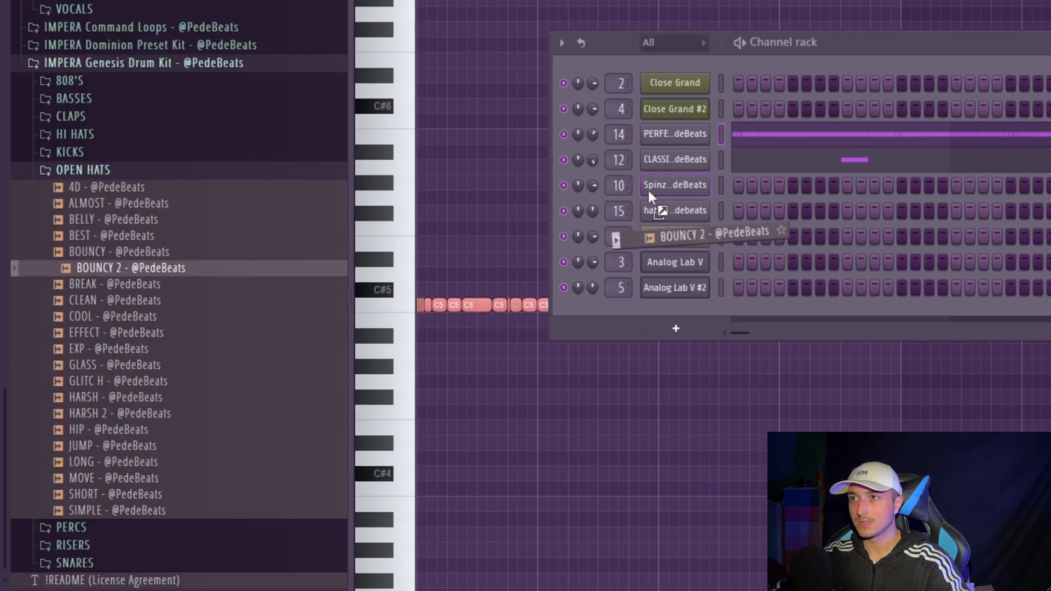
left_click_drag(648, 191, 661, 212)
right_click(663, 213)
left_click(746, 212)
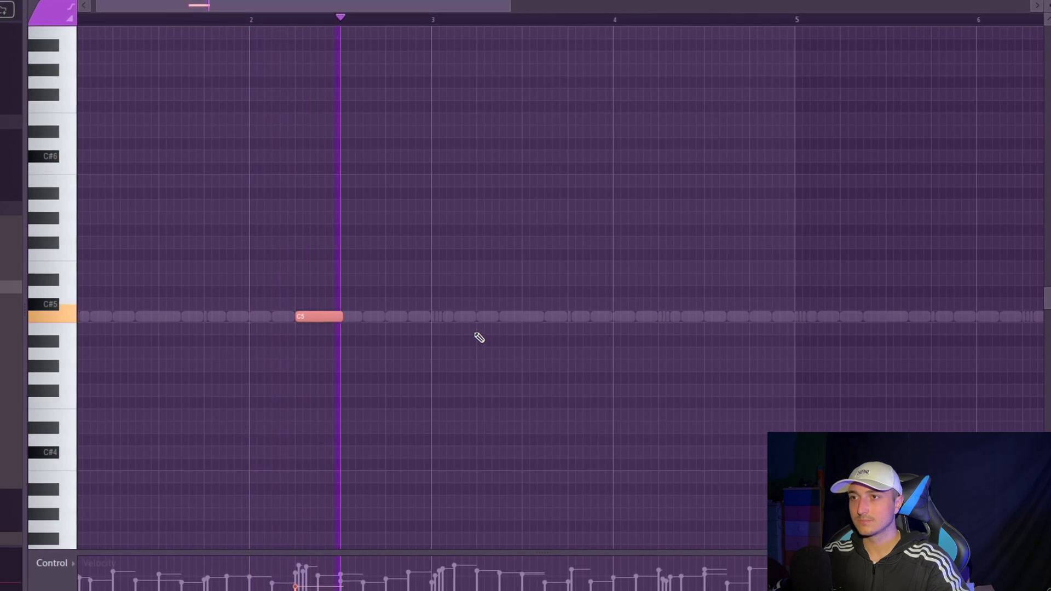
- Place C5 open hat hits on beat two of bars 2 and 4, and duplicate them into bars 6 and 8
left_click(665, 317)
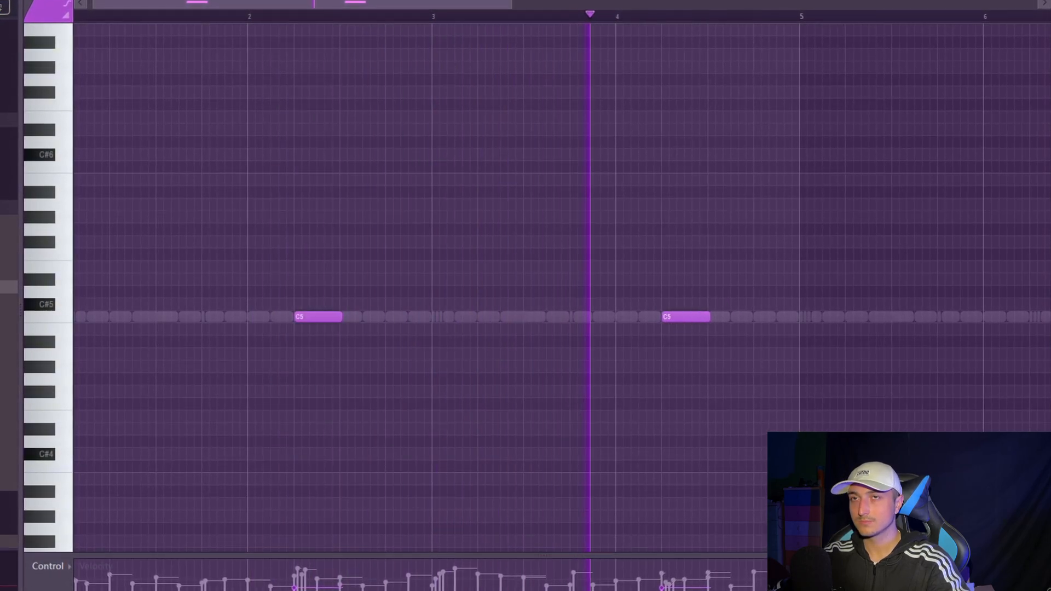
key("ctrl+b")
scroll(808, 231, "down", 3)
left_click(674, 13, "ctrl")
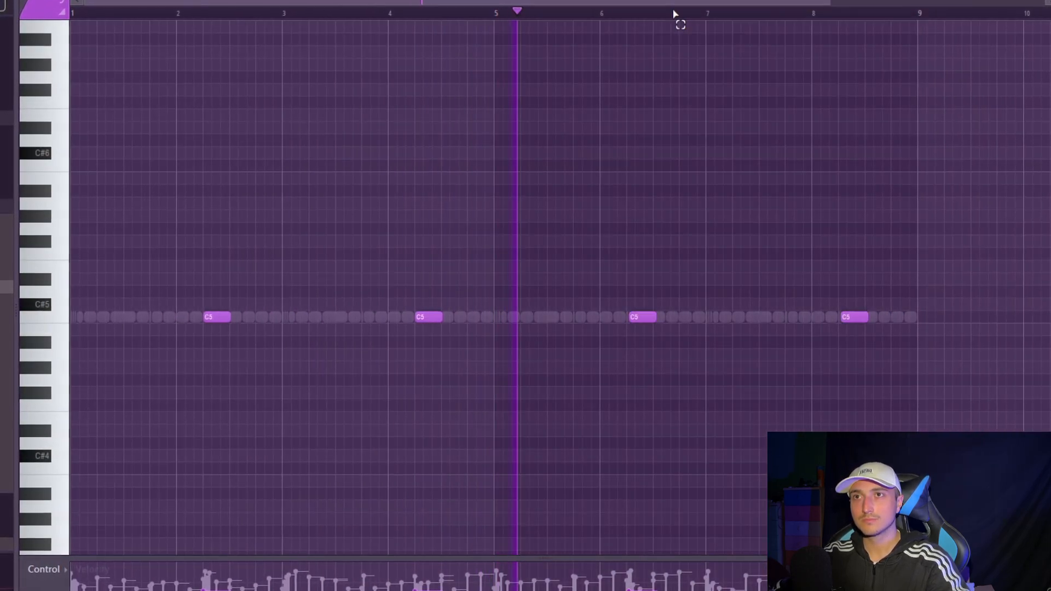
- Set the piano roll snap to Cell and select all the open hat notes
key("alt+q")
key("Escape")
left_click(57, 1)
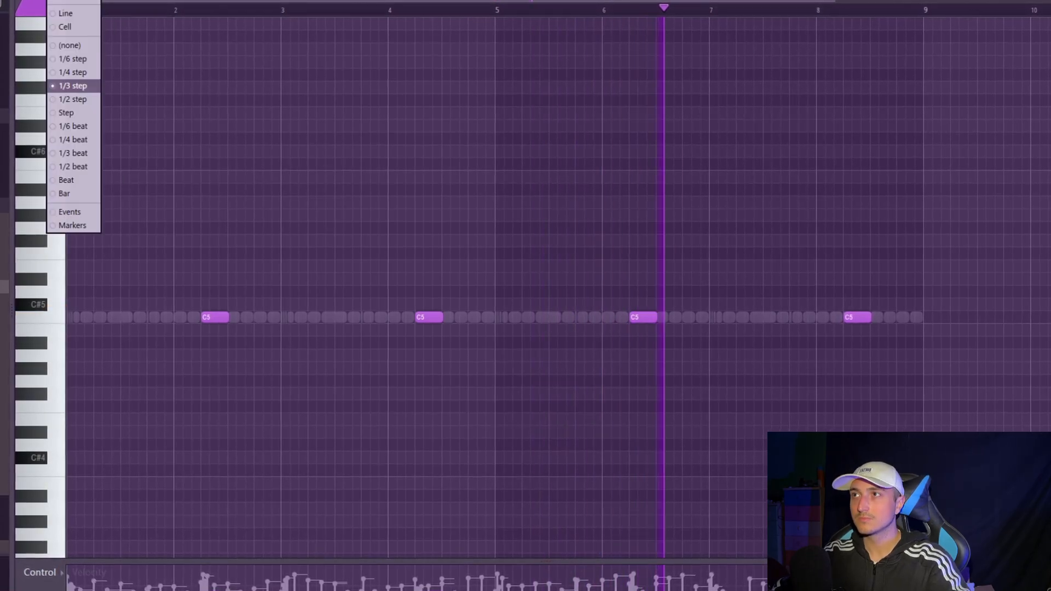
left_click(53, 26)
key("ctrl+a")
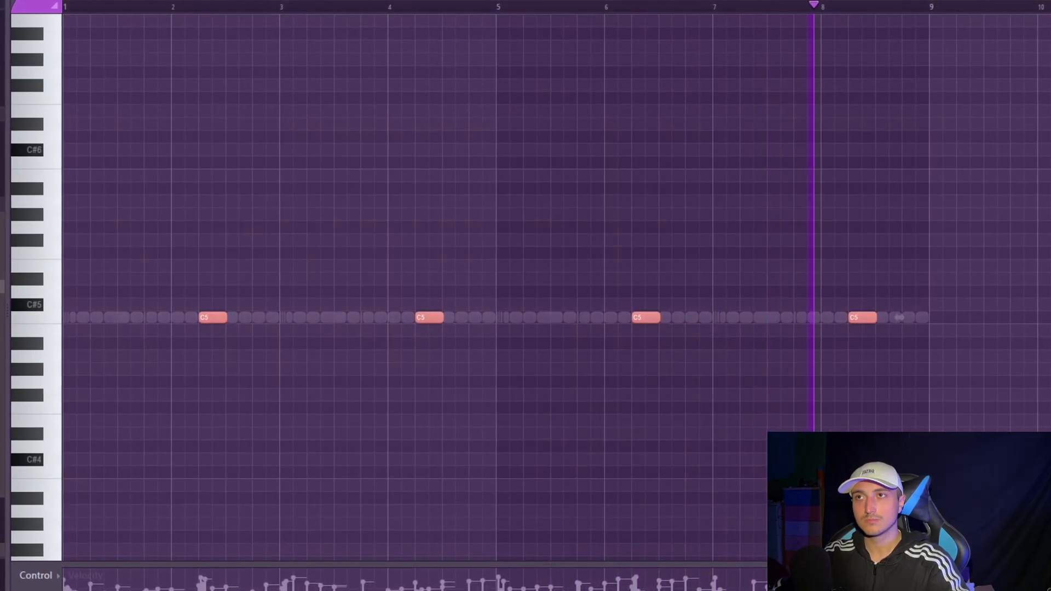
- Load the SPINZ 808 sample onto the existing Spinz channel and open its piano roll
key("F6")
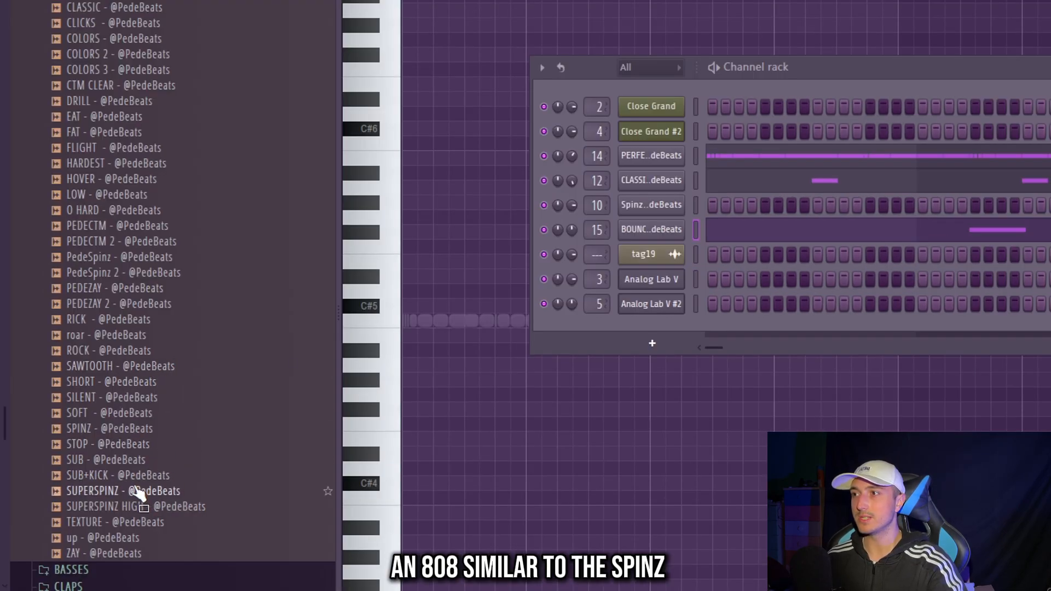
left_click_drag(98, 432, 655, 208)
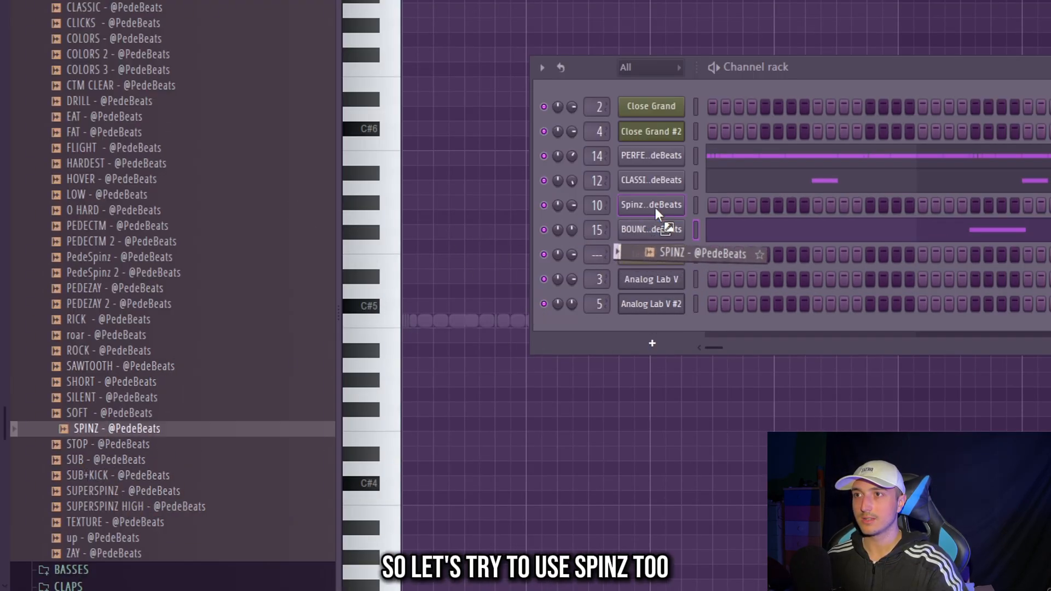
right_click(655, 208)
left_click(720, 207)
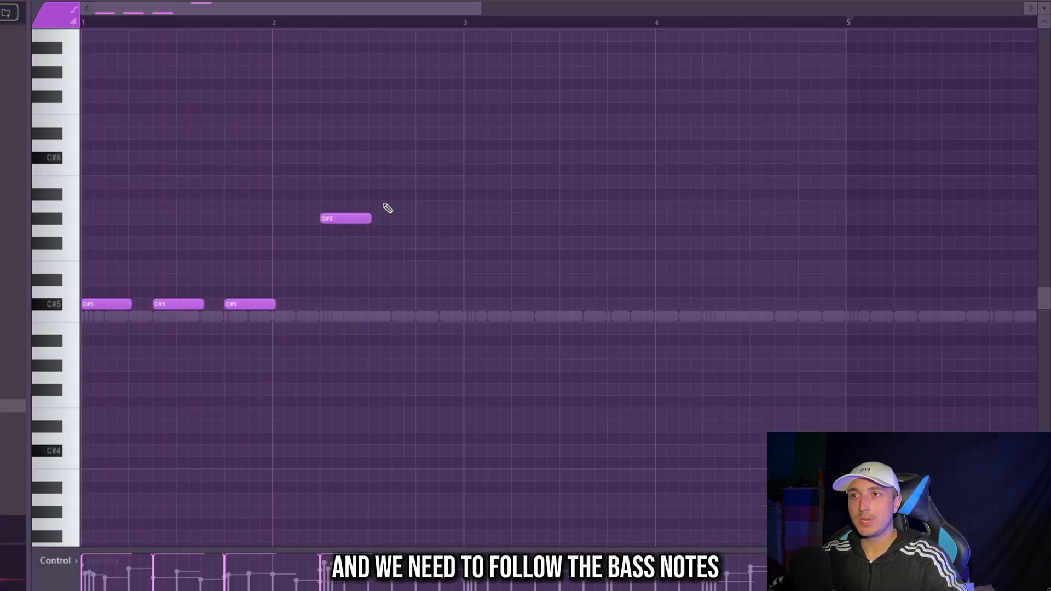
- Complete the two-bar 808 line of three C#5 notes with an A5 followed by a G#5 in bar 2
left_click_drag(537, 259, 230, 143)
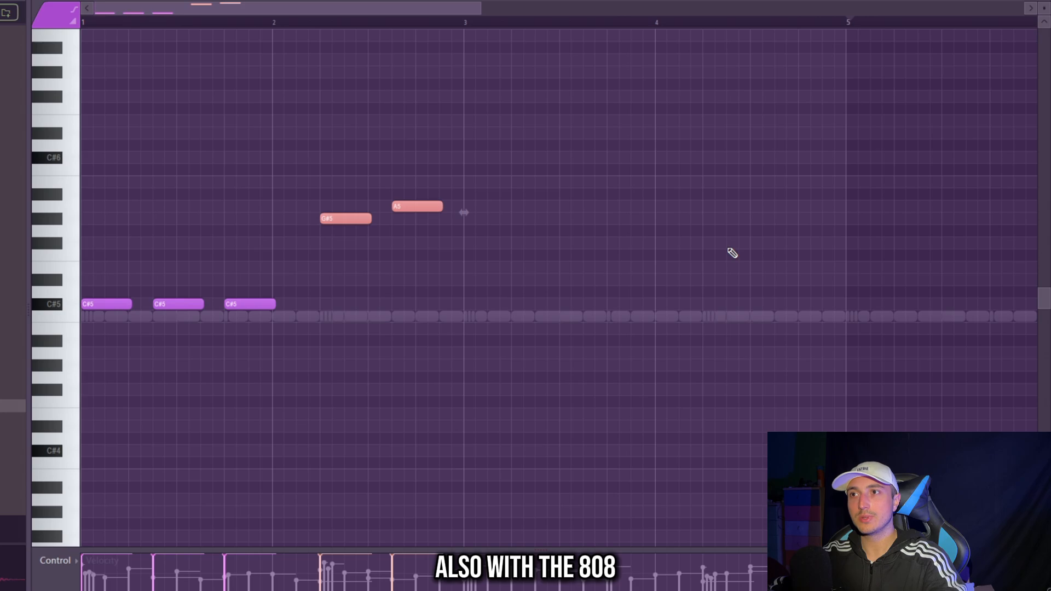
left_click(642, 263, "ctrl")
key("space")
left_click_drag(350, 219, 400, 218)
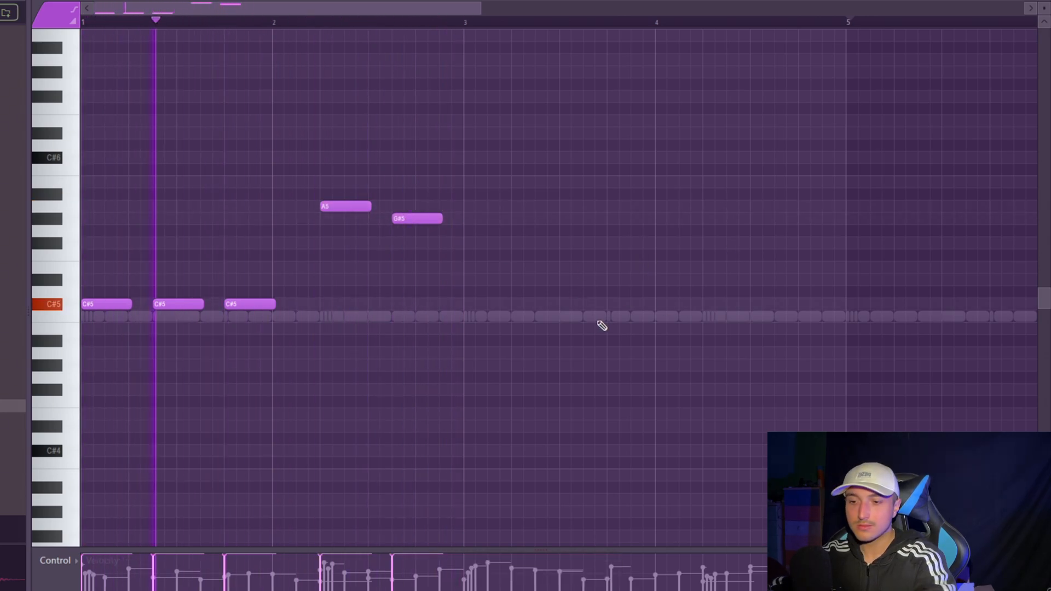
- Articulate the 808 notes so each extends to the next one, and duplicate the line into bars 3 and 4
key("alt+l")
key("Return")
key("ctrl+a")
key("ctrl+b")
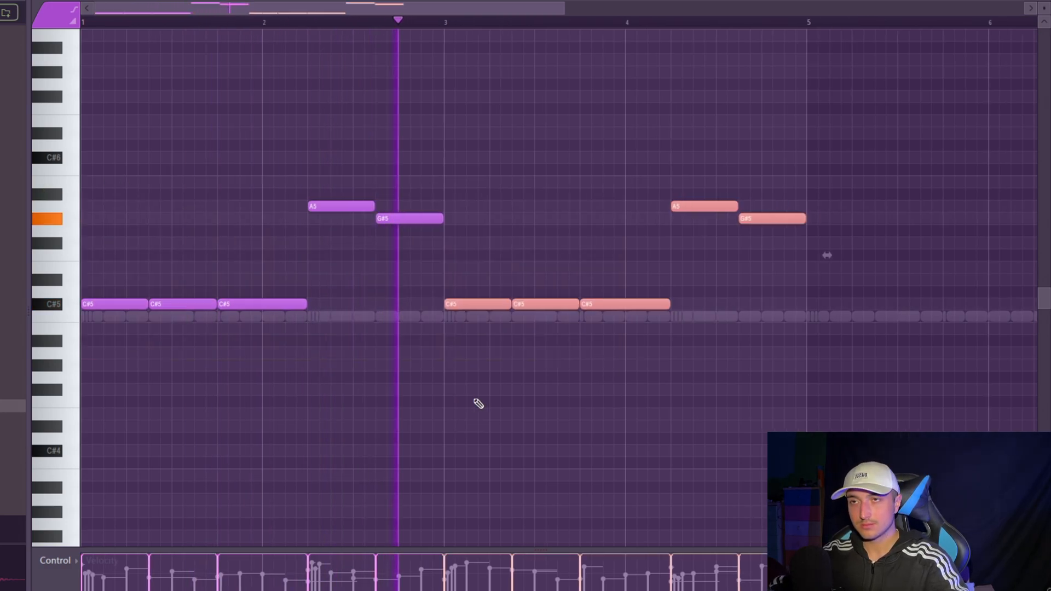
scroll(475, 400, "down", 3)
key("ctrl+a")
key("ctrl+d")
scroll(547, 323, "up", 3)
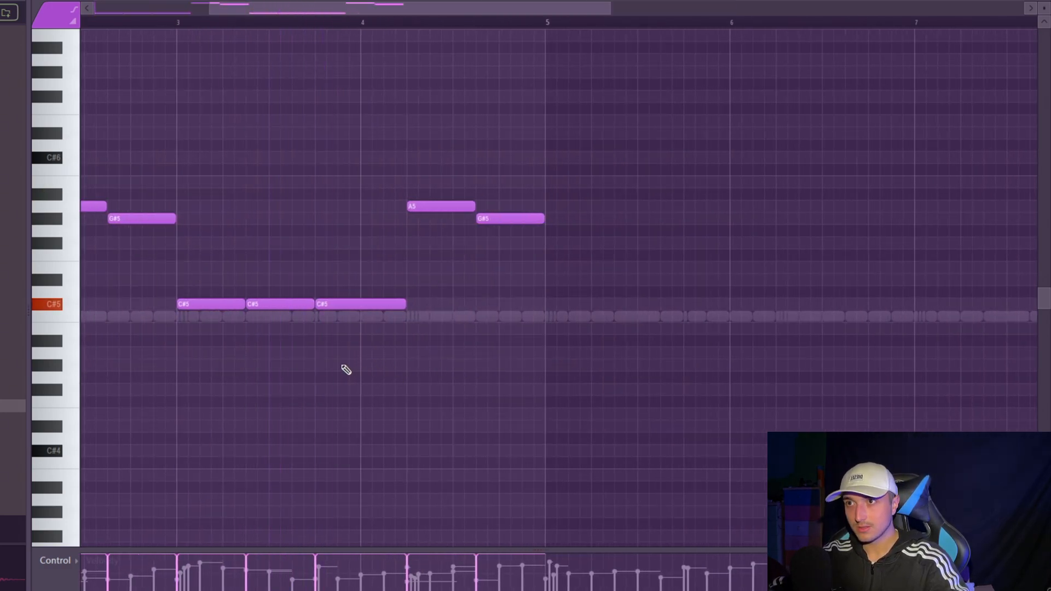
scroll(346, 369, "down", 2)
left_click_drag(197, 347, 352, 338)
scroll(352, 337, "up", 2)
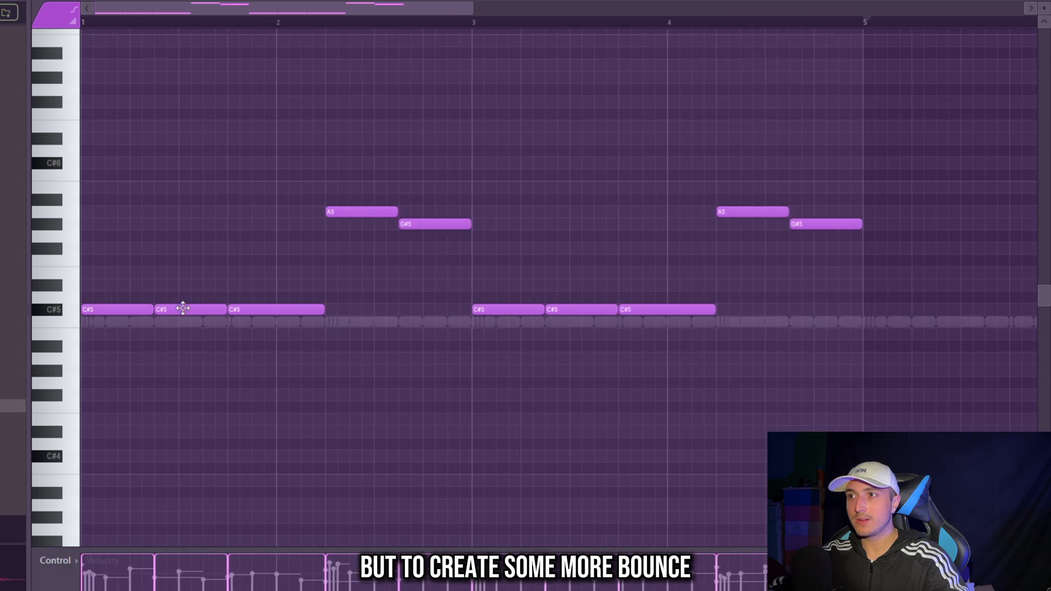
- Move bar 1's second C#5 note closer to the end of the bar and duplicate the four-bar 808 line into bars 5 to 8
left_click_drag(183, 308, 299, 311)
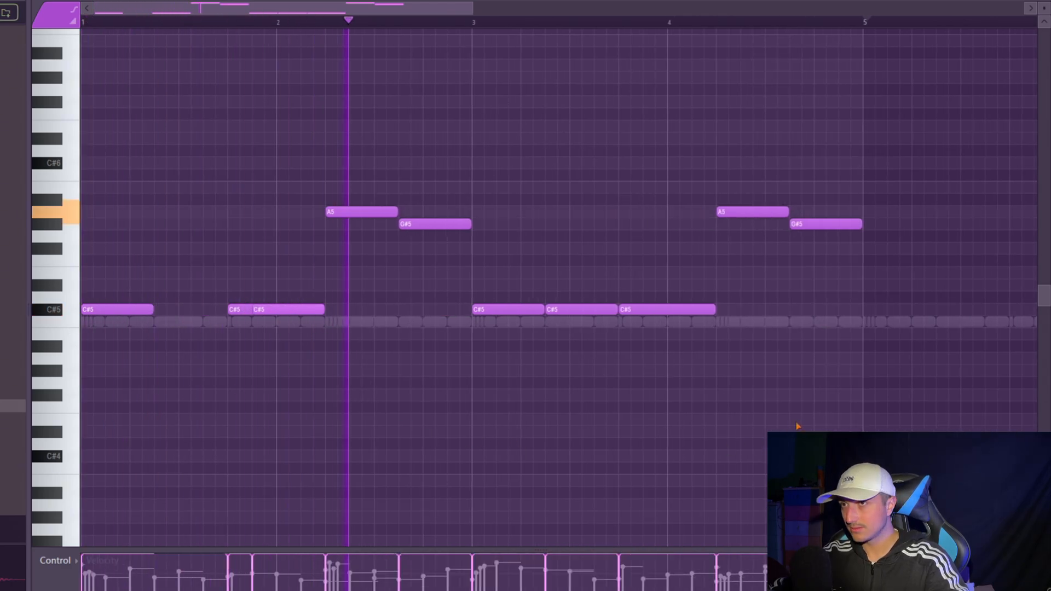
scroll(789, 429, "down", 3)
left_click_drag(753, 441, 16, 150)
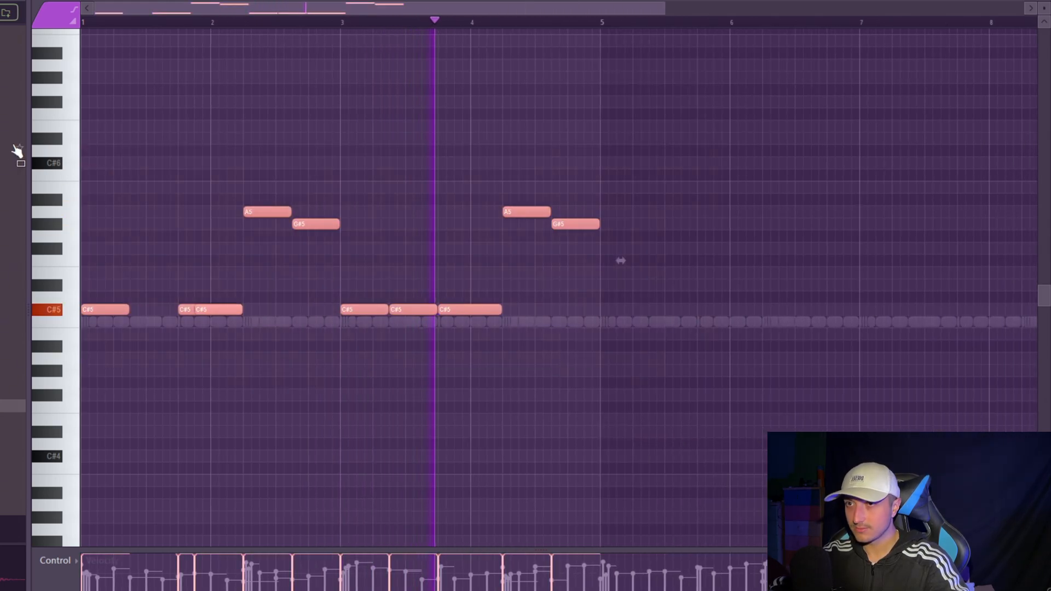
left_click(766, 126)
left_click_drag(766, 126, 795, 81)
right_click(796, 82)
key("ctrl+b")
scroll(810, 383, "down", 2)
left_click_drag(788, 416, 20, 129)
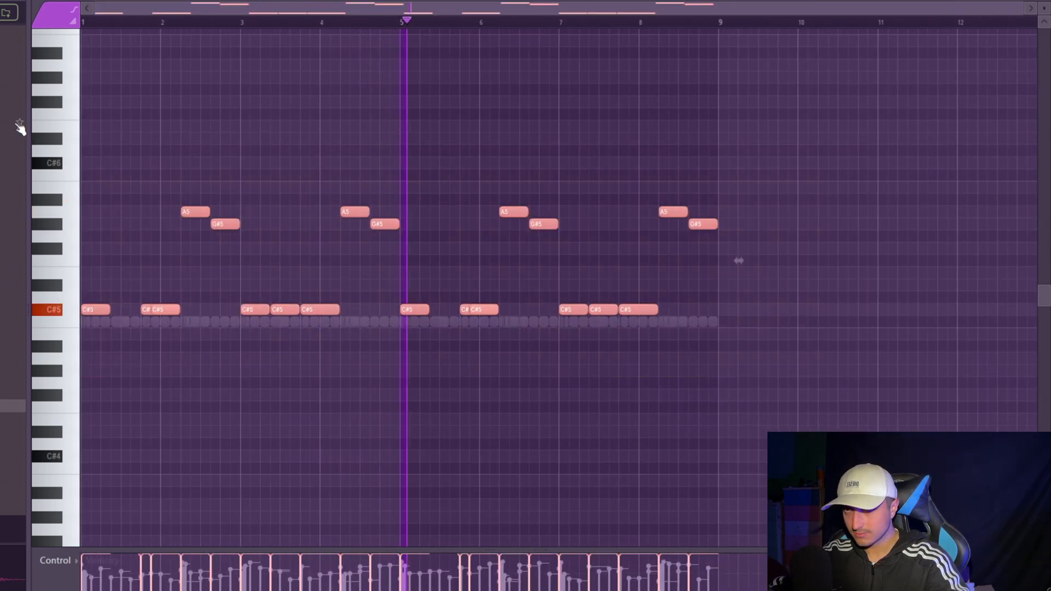
- Articulate the 808 notes so the first C#5 notes of bars 1 and 5 extend to the next note
left_click_drag(836, 400, 66, 164)
left_click_drag(836, 433, 66, 164)
left_click_drag(924, 437, 65, 165)
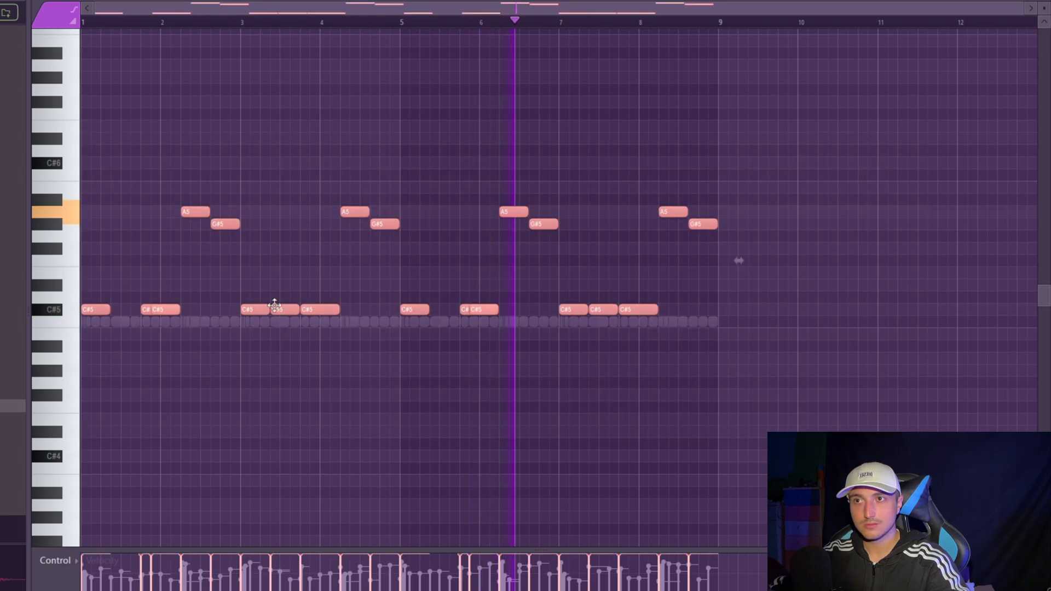
left_click(848, 430, "ctrl")
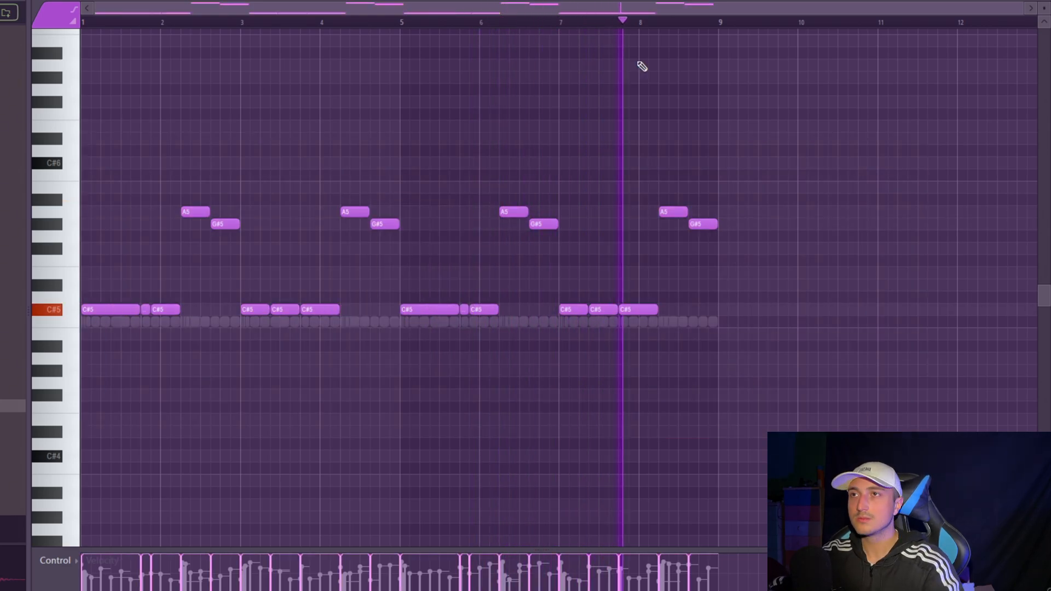
- Replace the Spinz channel's sample with the "SUPERS..." 808, play the pattern and select all the 808 notes
key("F6")
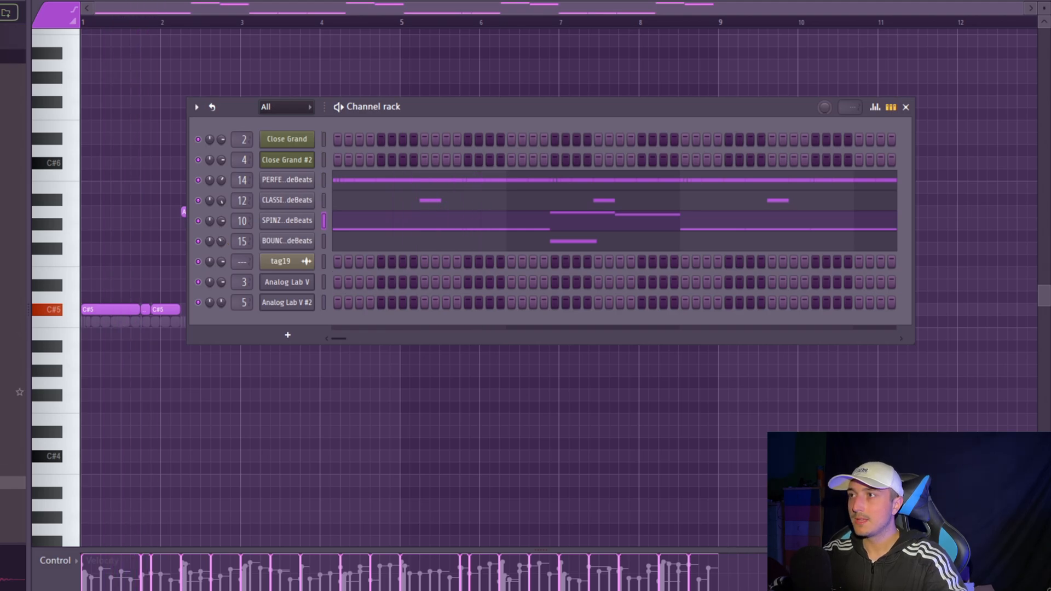
left_click_drag(136, 473, 655, 188)
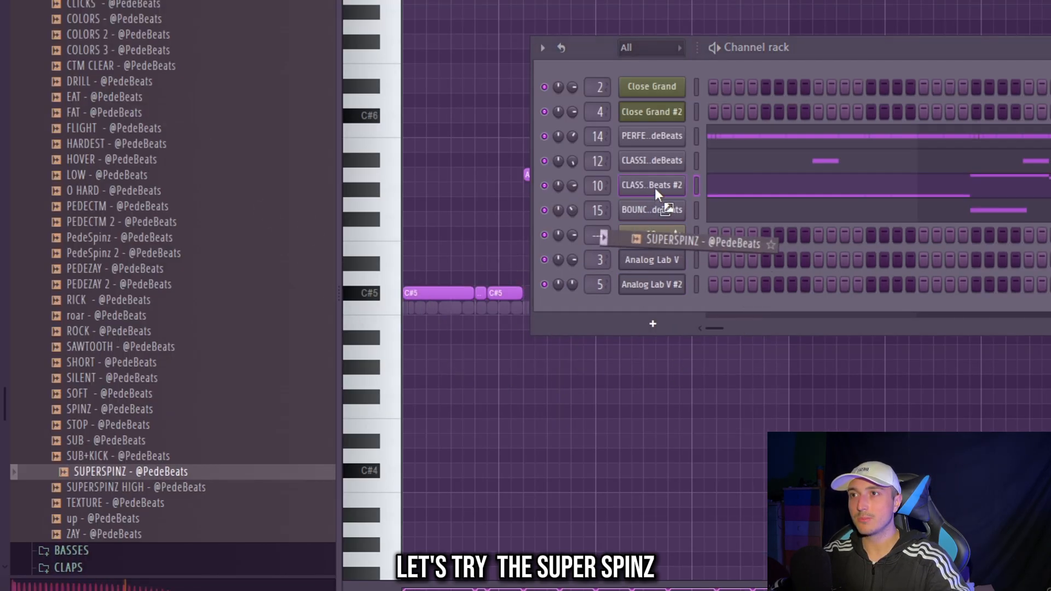
key("space")
key("F6")
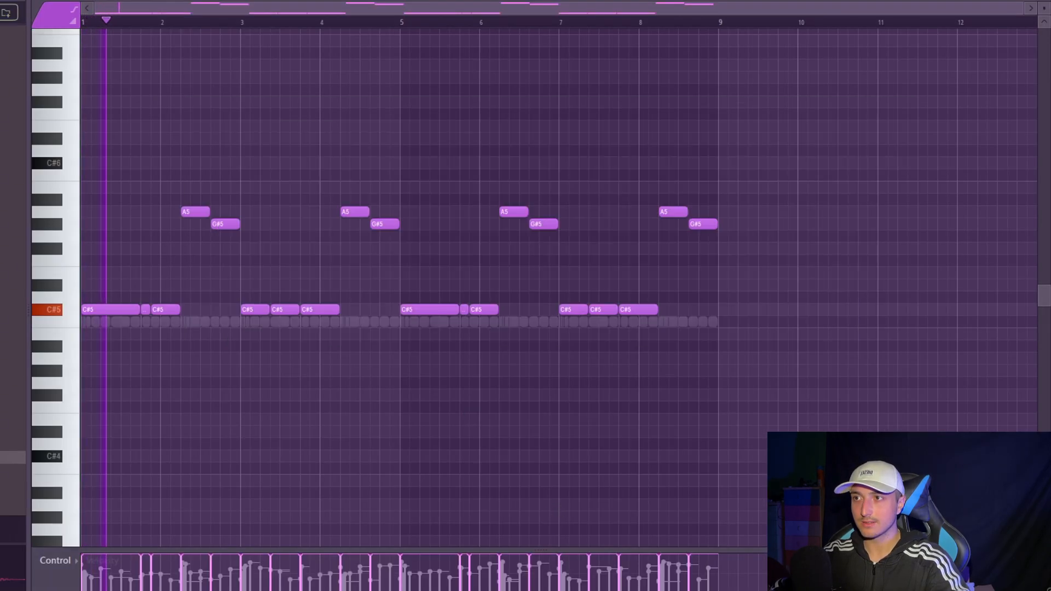
key("ctrl+a")
key("F6")
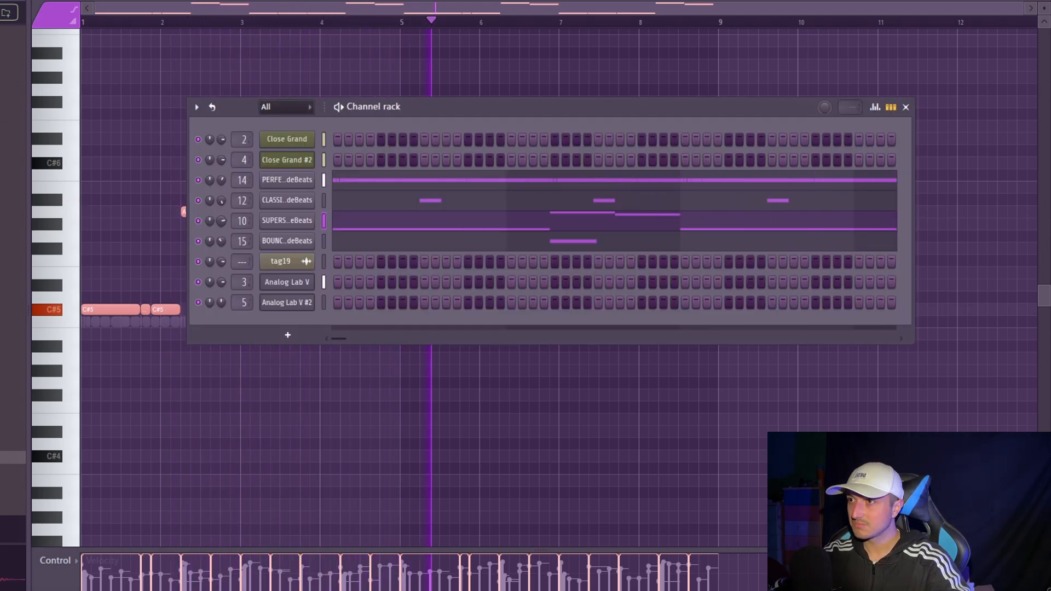
- Close the channel rack view and open the playlist to review the arrangement with Pattern 5 during playback
left_click(574, 500, "ctrl")
left_click_drag(903, 402, 21, 122)
left_click_drag(885, 324, 82, 86)
left_click(933, 416, "ctrl")
left_click_drag(933, 416, 82, 108)
left_click(82, 108, "ctrl")
key("F5")
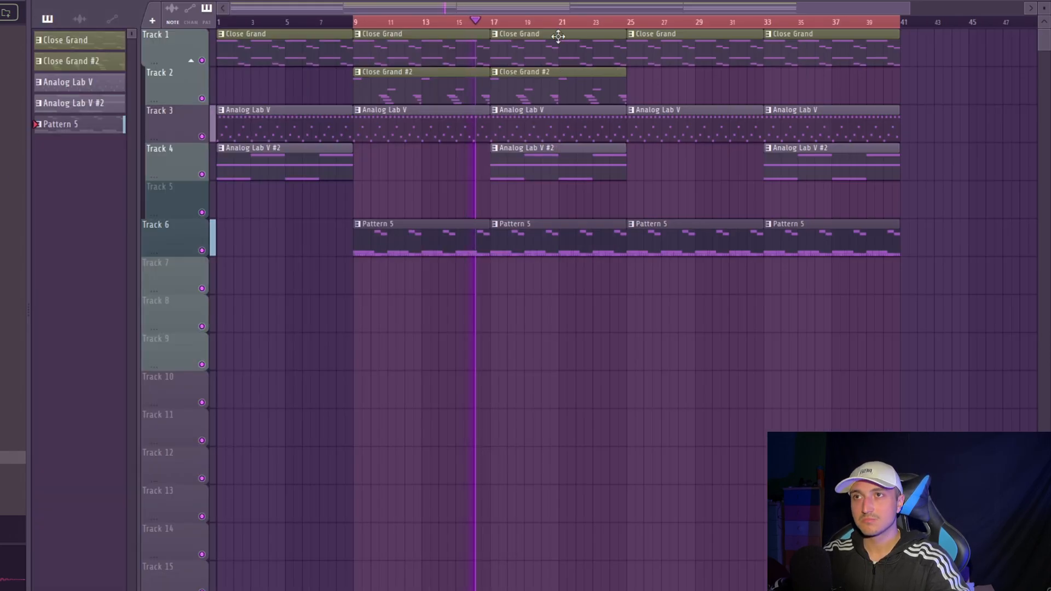